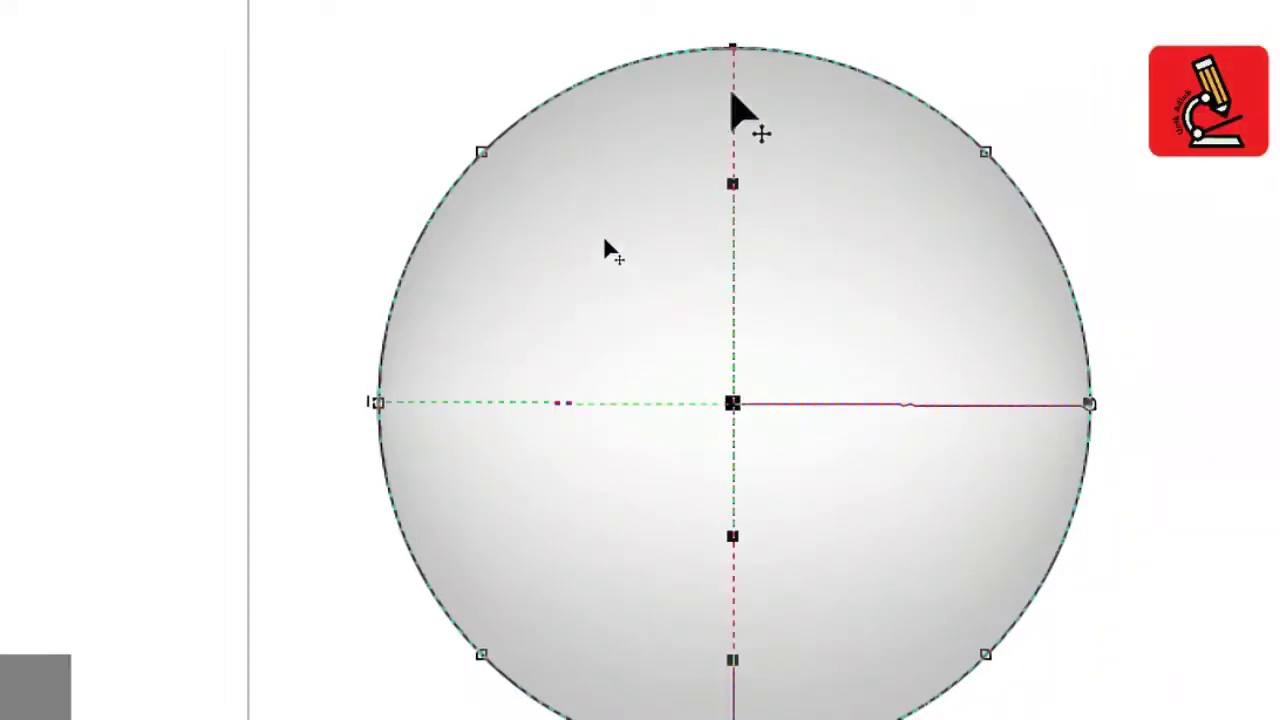
Step: Stretch the vertical mesh handles of the gray circle out to its edge to widen the white centre
{"action": "left_click_drag", "start_coordinate": [733, 660], "coordinate": [746, 697]}
{"action": "left_click_drag", "start_coordinate": [746, 575], "coordinate": [746, 686]}
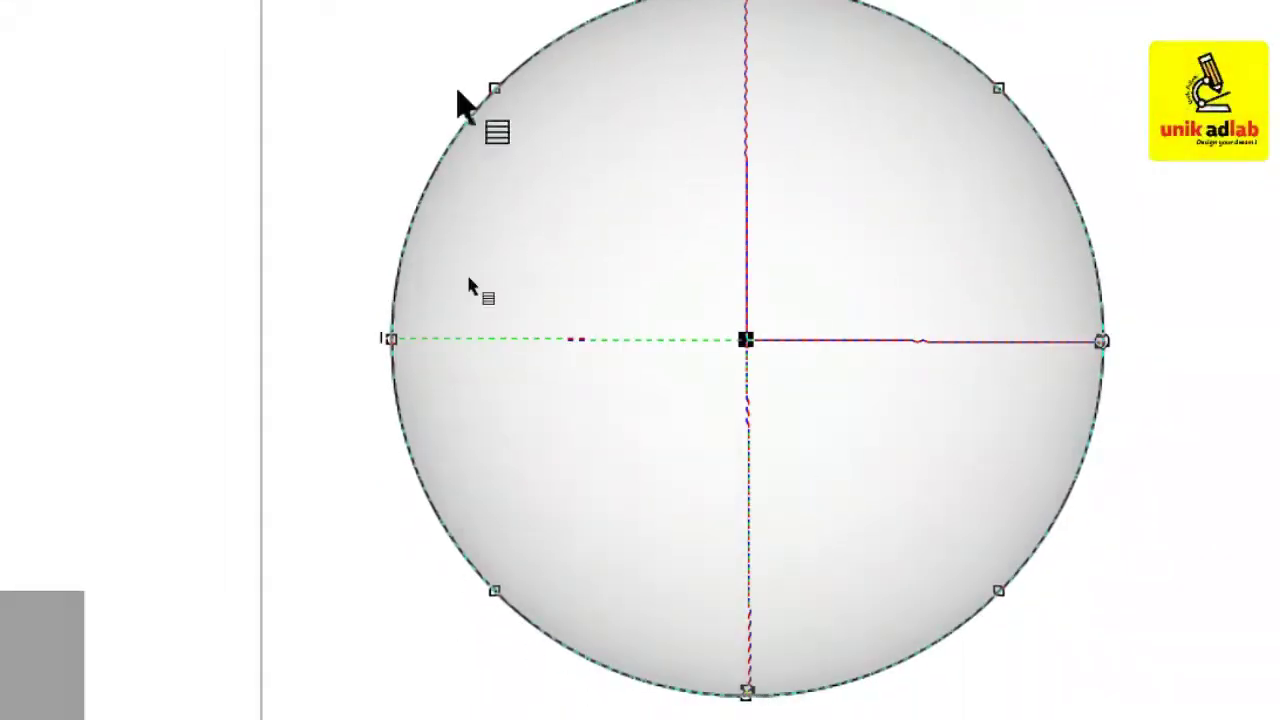
{"action": "key", "text": "space"}
{"action": "left_click", "coordinate": [356, 122]}
{"action": "left_click", "coordinate": [918, 158]}
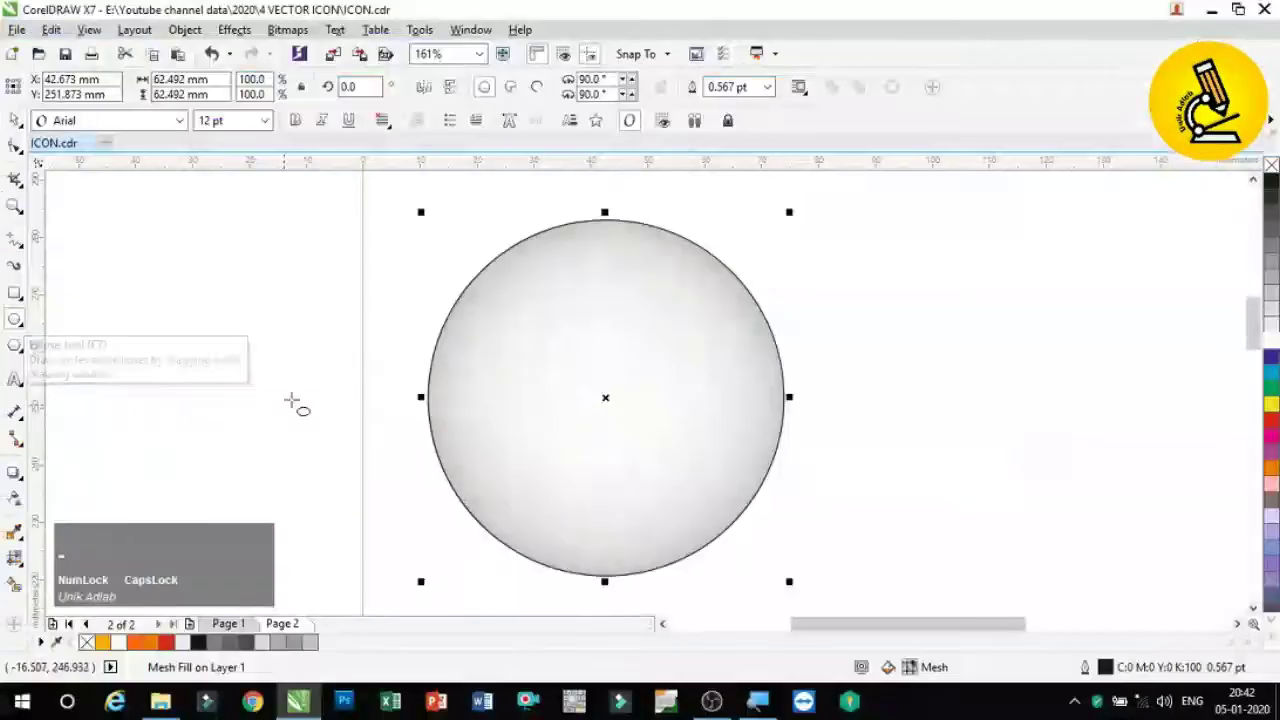
Step: Draw a smaller circle about 52 mm wide inside the gray circle and centre the two on each other
{"action": "left_click_drag", "start_coordinate": [386, 262], "coordinate": [680, 560]}
{"action": "key", "text": "c"}
{"action": "key", "text": "e"}
Step: Remove the inner circle's outline and fill it with orange-yellow (#FFB00E)
{"action": "left_click", "coordinate": [767, 87]}
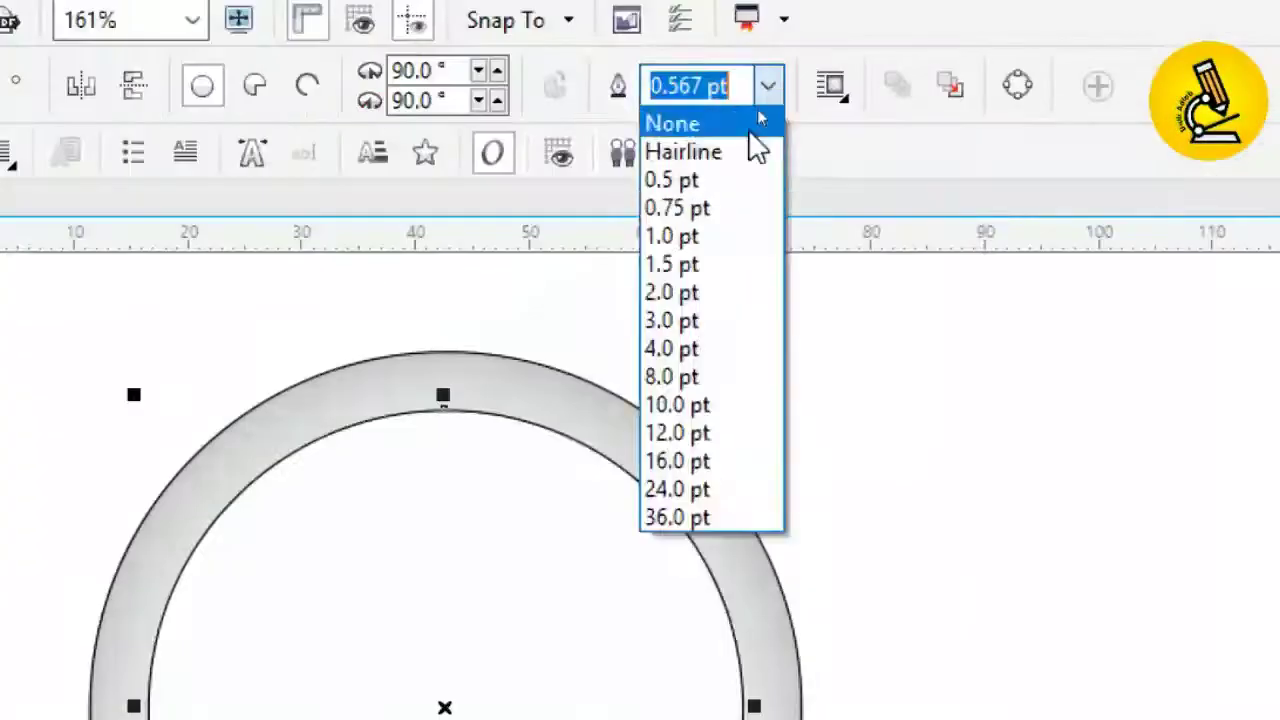
{"action": "left_click", "coordinate": [750, 106]}
{"action": "left_click", "coordinate": [760, 220]}
{"action": "left_click", "coordinate": [639, 380]}
{"action": "left_click", "coordinate": [102, 642]}
{"action": "left_click", "coordinate": [340, 520]}
{"action": "left_click", "coordinate": [585, 402]}
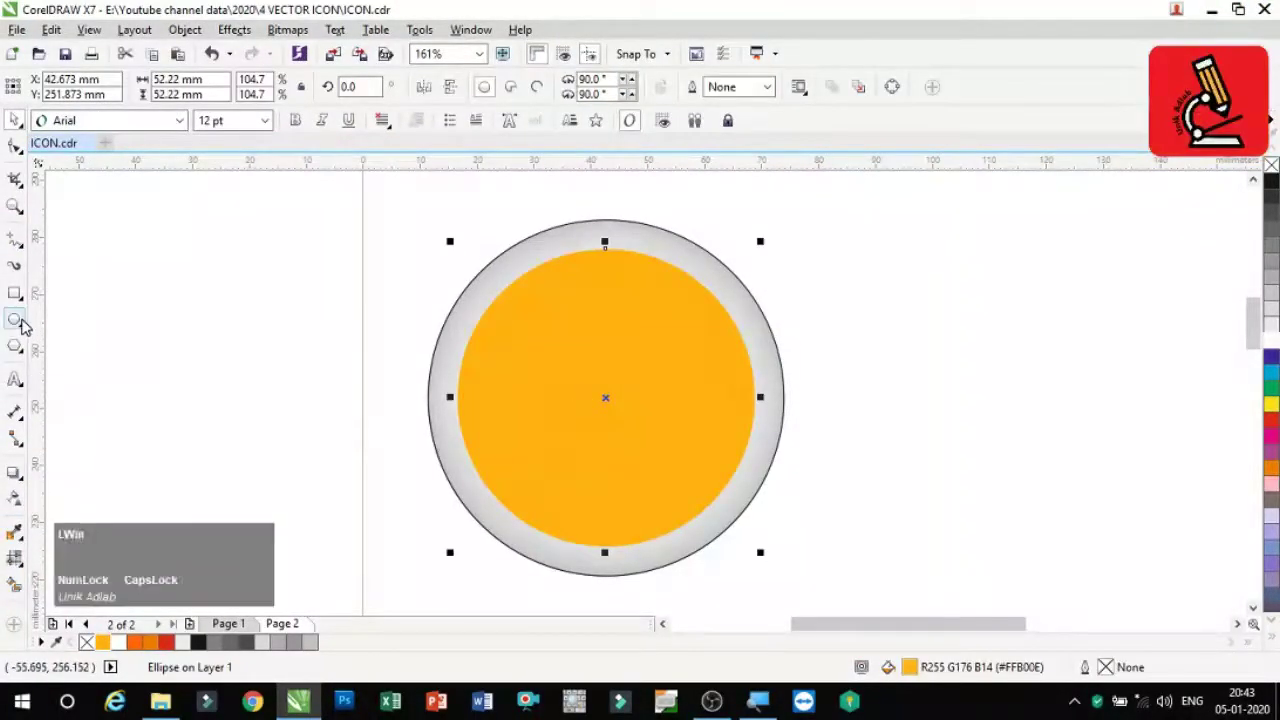
Step: Draw an ellipse about 28.8 by 24.5 mm in the upper part of the orange circle, centred horizontally
{"action": "left_click", "coordinate": [15, 321]}
{"action": "left_click_drag", "start_coordinate": [535, 277], "coordinate": [699, 401]}
{"action": "left_click", "coordinate": [15, 120]}
{"action": "mouse_move", "coordinate": [635, 371]}
{"action": "left_mouse_down"}
{"action": "mouse_move", "coordinate": [624, 354]}
{"action": "mouse_move", "coordinate": [605, 407]}
{"action": "left_mouse_up"}
Step: Fill the upper ellipse with white and set its outline width to None
{"action": "left_click", "coordinate": [1271, 340]}
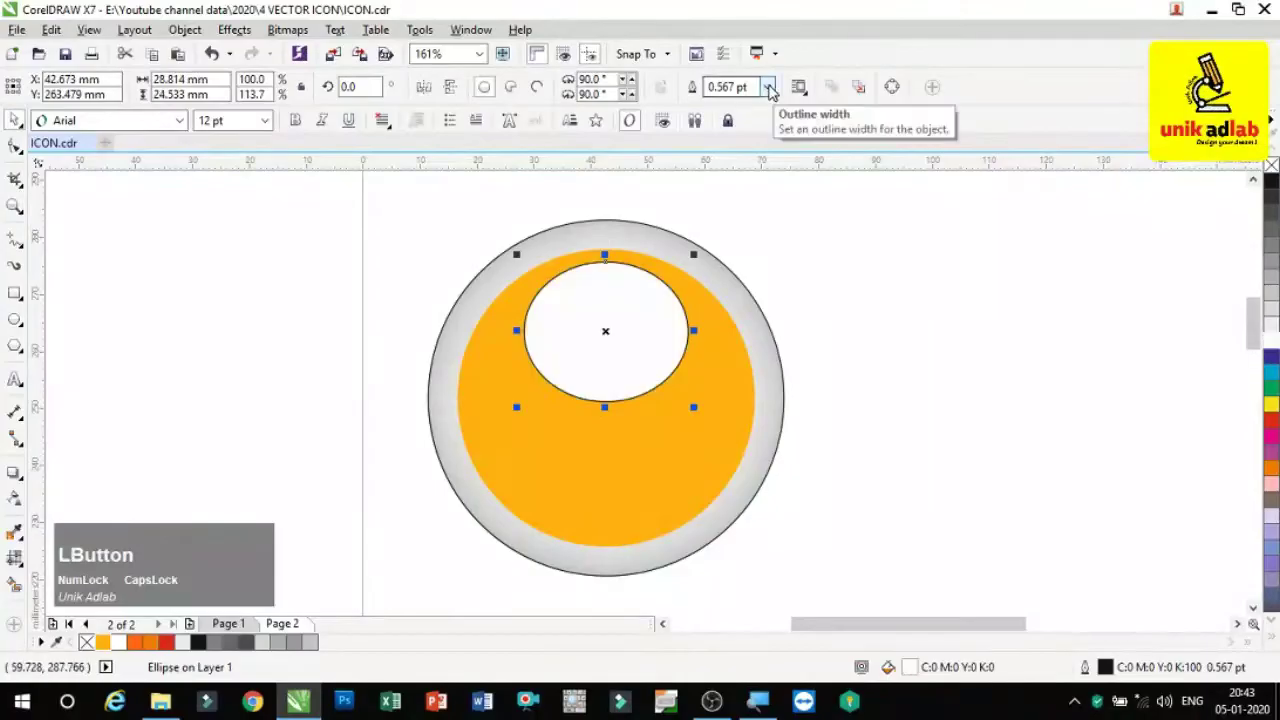
{"action": "key", "text": "super+equal"}
{"action": "left_click", "coordinate": [767, 87]}
{"action": "left_click", "coordinate": [750, 106]}
{"action": "key", "text": "super+minus"}
{"action": "key", "text": "super+equal"}
Step: Apply uniform transparency to the white ellipse and convert it to a 300 dpi CMYK bitmap
{"action": "left_click", "coordinate": [17, 495]}
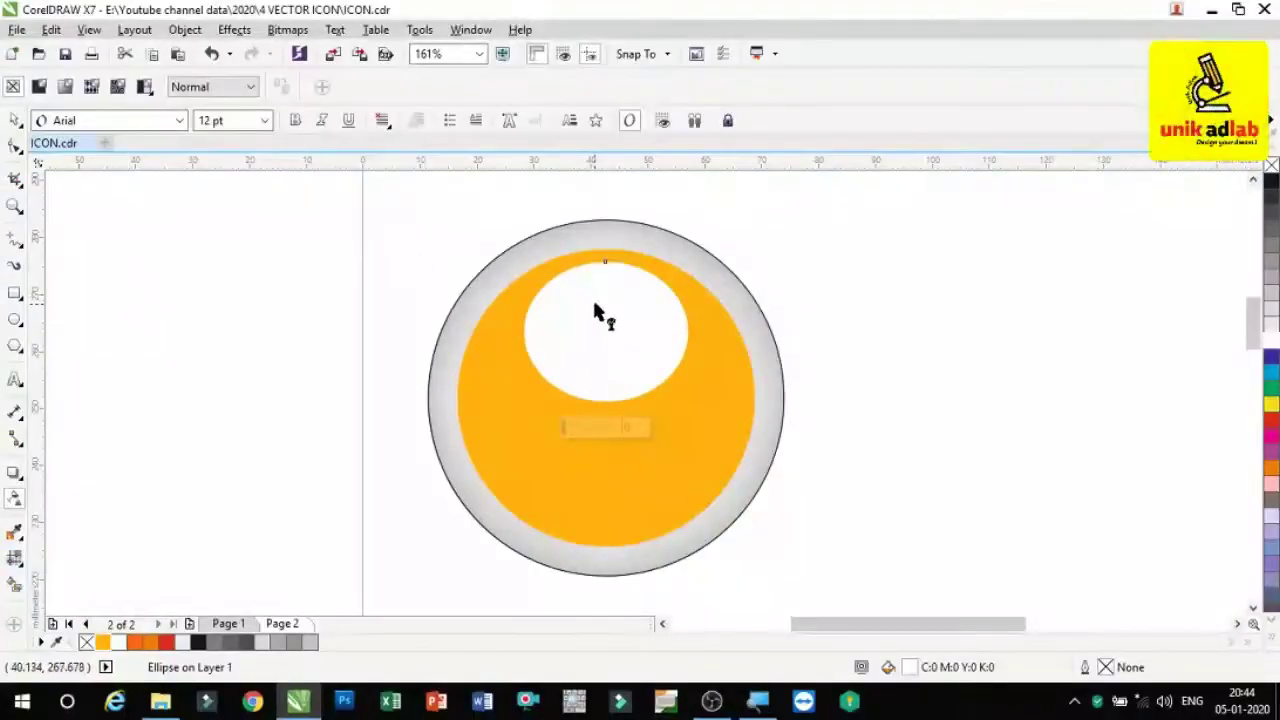
{"action": "left_click", "coordinate": [40, 89]}
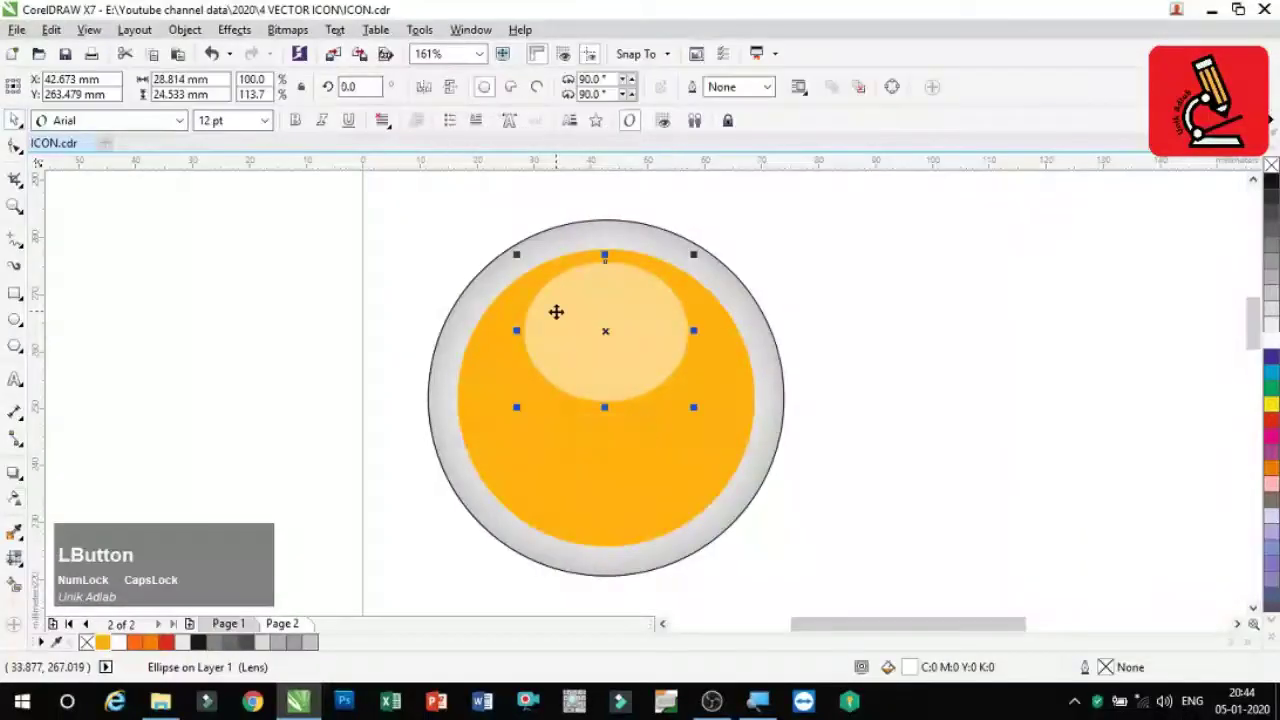
{"action": "left_click", "coordinate": [299, 53]}
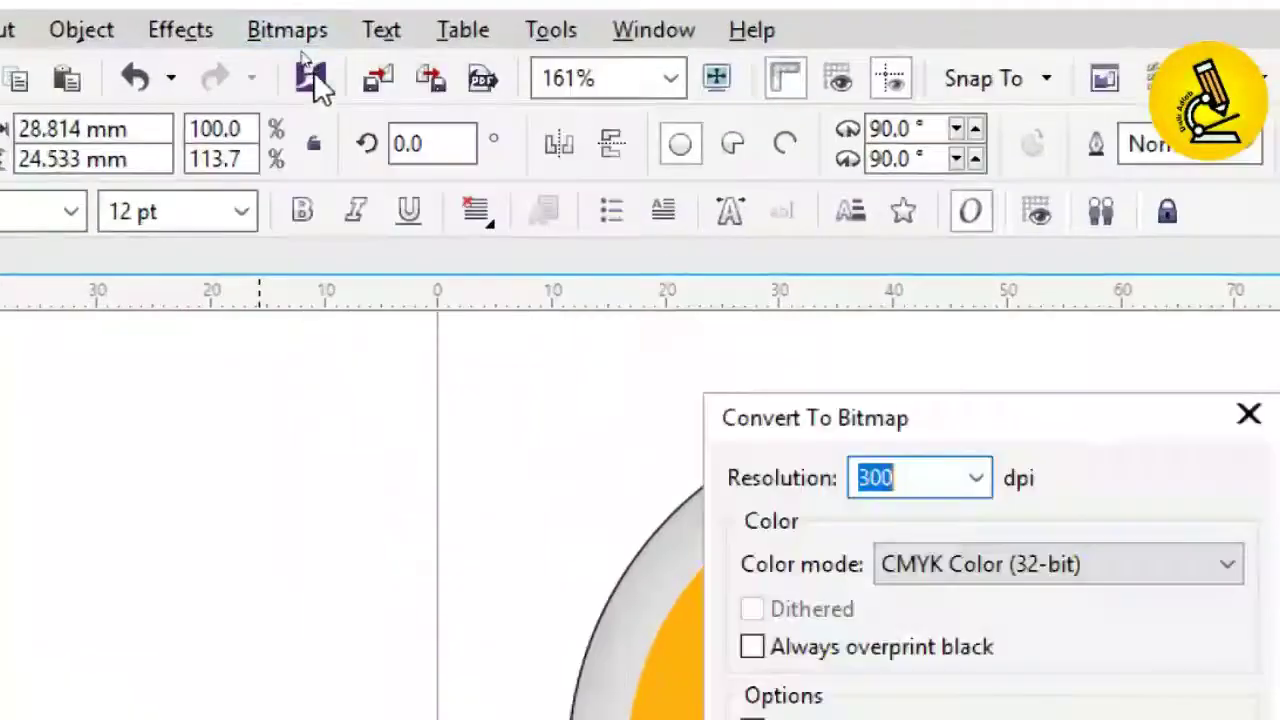
{"action": "left_click", "coordinate": [624, 516]}
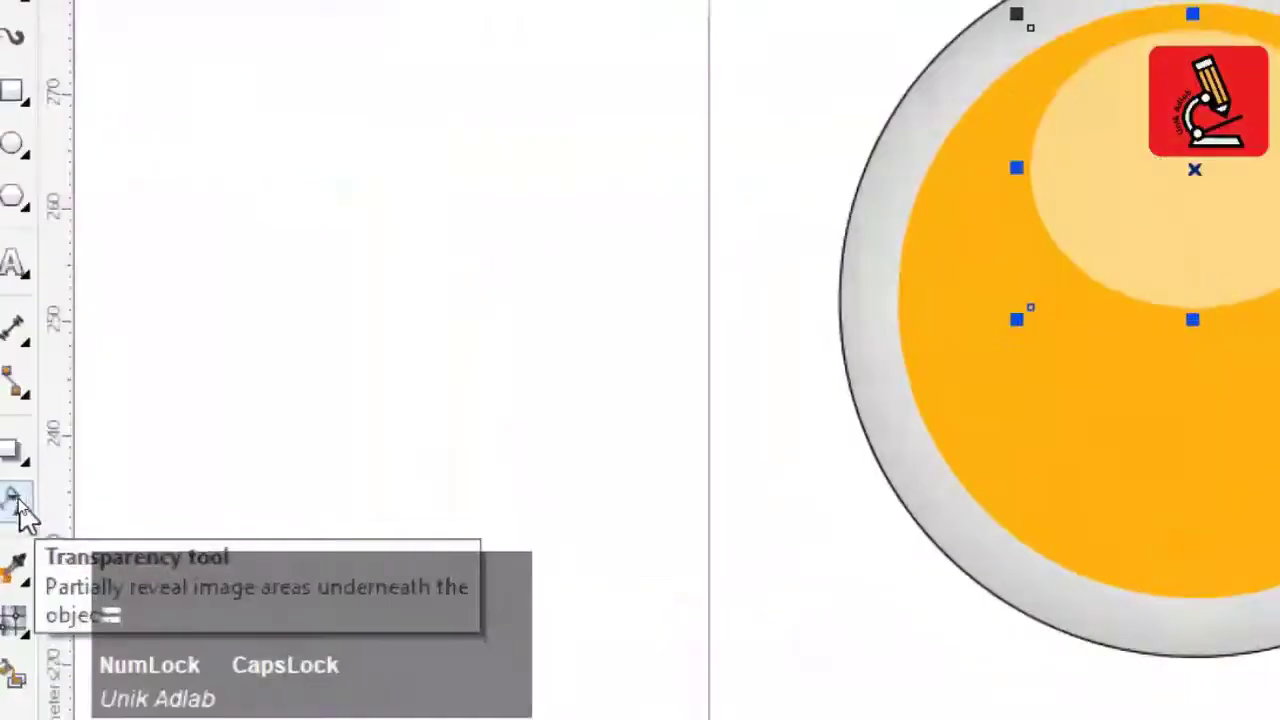
Step: Fade the white highlight downward with a gradient transparency and enlarge it slightly in width and height
{"action": "left_click", "coordinate": [17, 500]}
{"action": "left_click_drag", "start_coordinate": [1188, 45], "coordinate": [1191, 287]}
{"action": "left_click", "coordinate": [14, 121]}
{"action": "left_click_drag", "start_coordinate": [693, 331], "coordinate": [716, 331]}
{"action": "left_click_drag", "start_coordinate": [716, 407], "coordinate": [718, 424]}
Step: Apply Mesh Fill to the orange circle and colour its outer left and right nodes red
{"action": "left_click", "coordinate": [700, 455]}
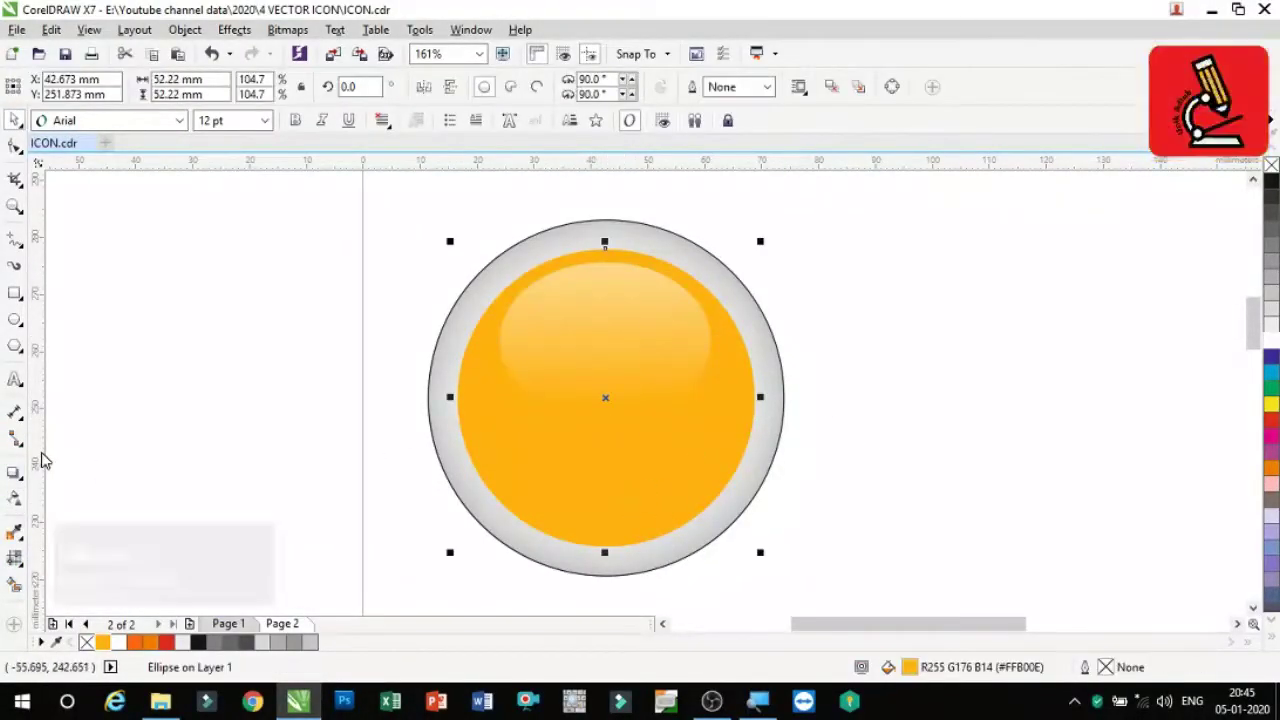
{"action": "left_click", "coordinate": [14, 558]}
{"action": "left_click", "coordinate": [457, 398]}
{"action": "left_click", "coordinate": [166, 642]}
{"action": "left_click", "coordinate": [754, 397]}
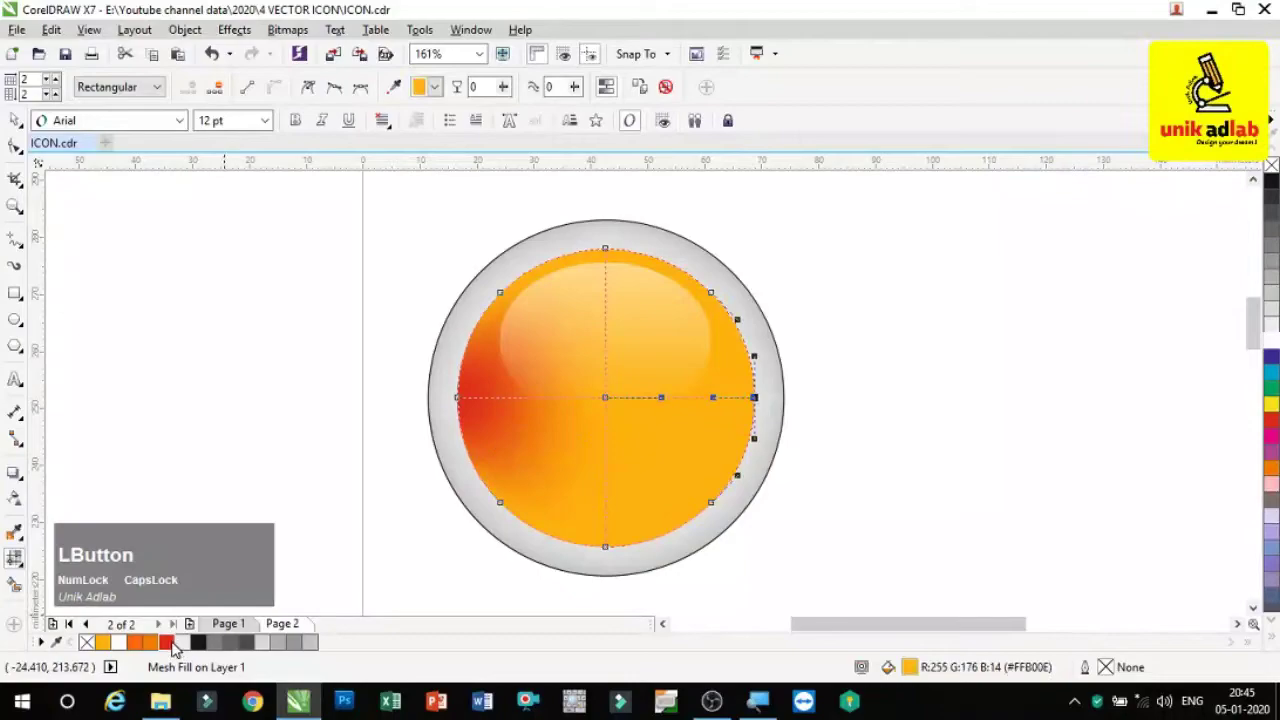
{"action": "left_click", "coordinate": [167, 642]}
{"action": "left_click", "coordinate": [14, 120]}
Step: Remove the outline of the outer gray circle
{"action": "scroll", "coordinate": [535, 384], "scroll_direction": "up", "scroll_amount": 1}
{"action": "left_click", "coordinate": [549, 208]}
{"action": "double_click", "coordinate": [1105, 667]}
{"action": "left_click", "coordinate": [519, 226]}
{"action": "left_click", "coordinate": [507, 245]}
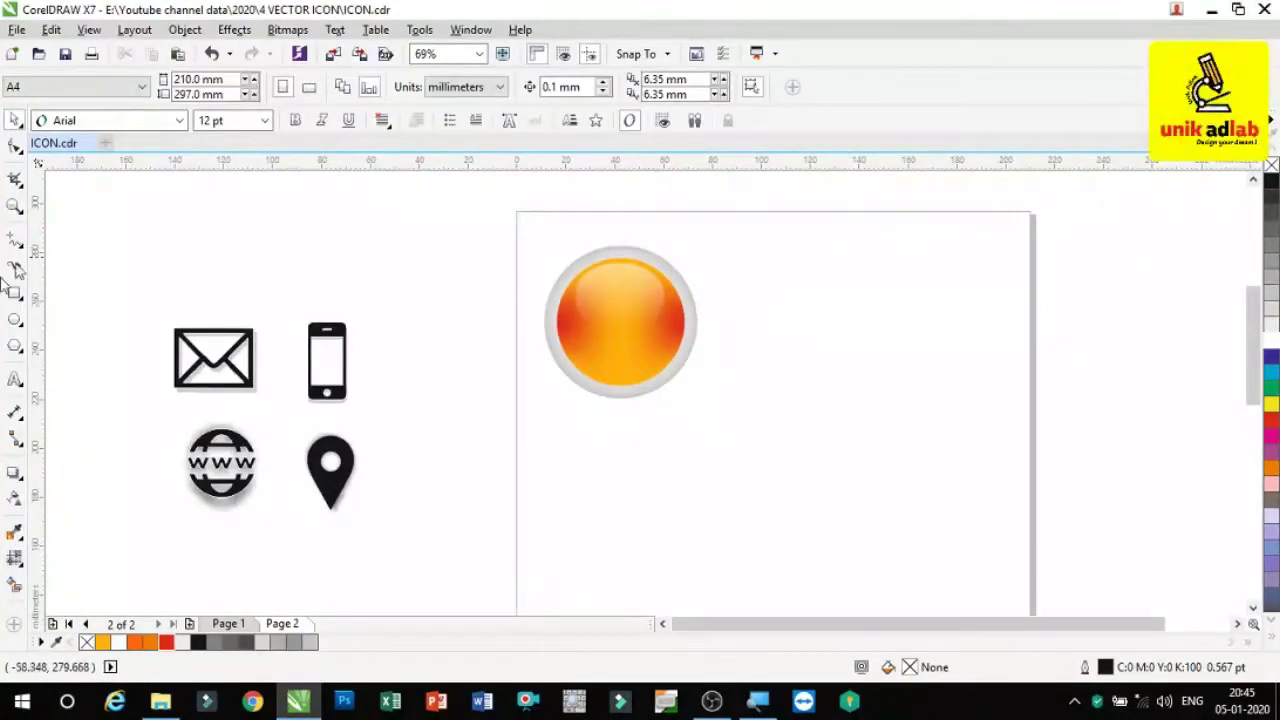
Step: Draw a large rectangular frame across the upper part of the page, enclosing the button
{"action": "left_click_drag", "start_coordinate": [516, 208], "coordinate": [1037, 600]}
{"action": "left_click_drag", "start_coordinate": [773, 208], "coordinate": [774, 209]}
Step: Draw a thin flat ellipse about 62 by 5.6 mm below the button, filled 30% black without an outline
{"action": "key", "text": "z"}
{"action": "left_click_drag", "start_coordinate": [516, 276], "coordinate": [840, 464]}
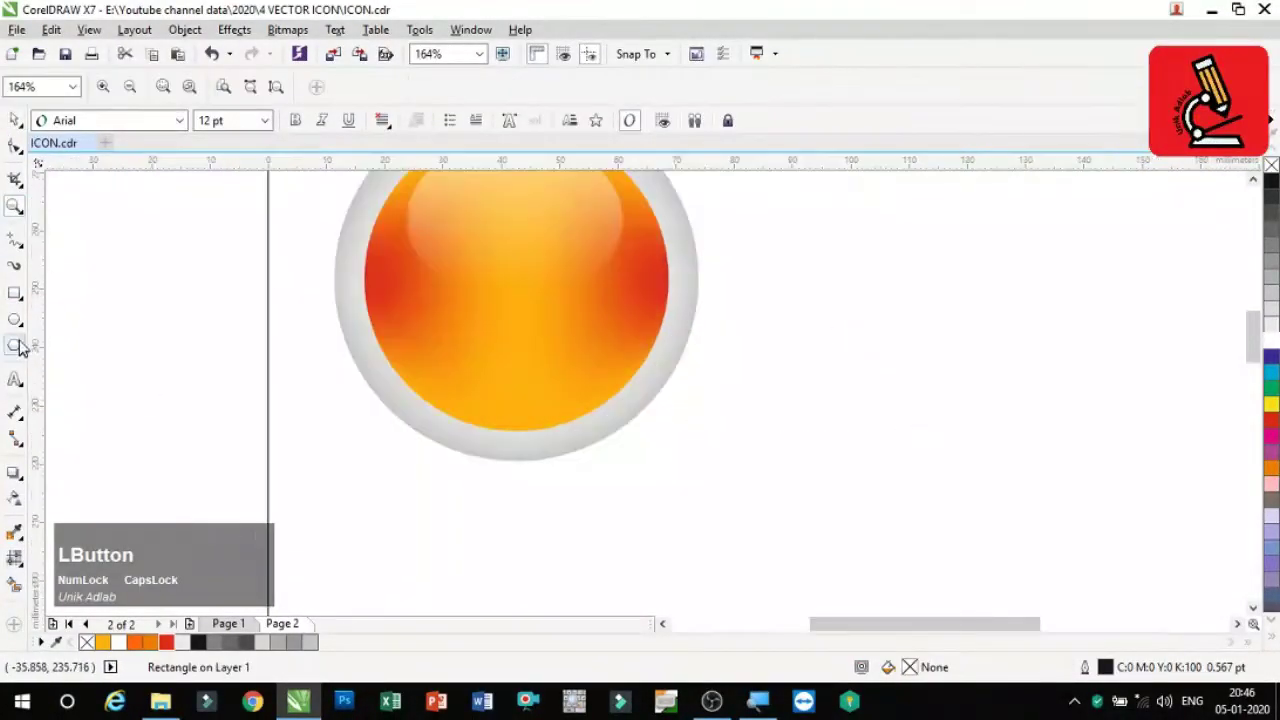
{"action": "left_click", "coordinate": [14, 319]}
{"action": "left_click_drag", "start_coordinate": [331, 450], "coordinate": [694, 483]}
{"action": "left_click", "coordinate": [1270, 260]}
{"action": "left_click", "coordinate": [1270, 292]}
{"action": "right_click", "coordinate": [1270, 164]}
Step: Position the flat shadow ellipse just beneath the button and give it a darker gray fill
{"action": "left_click_drag", "start_coordinate": [556, 474], "coordinate": [568, 484]}
{"action": "left_click", "coordinate": [568, 480]}
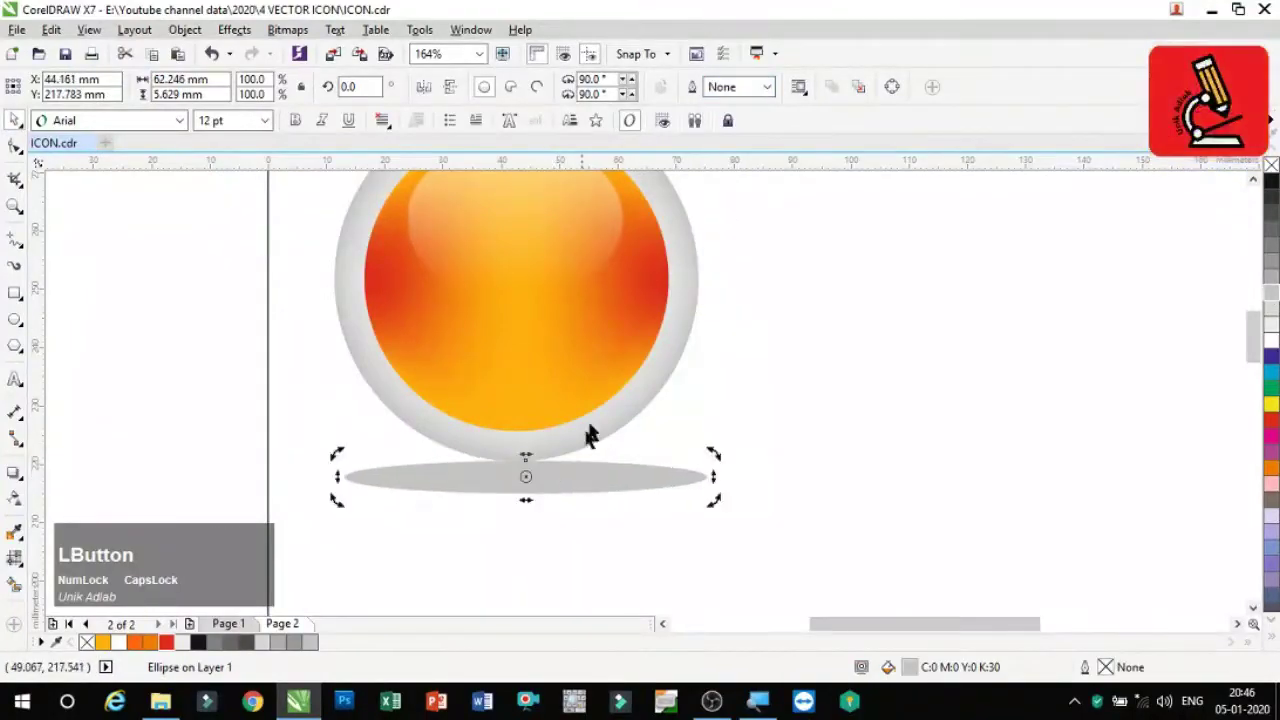
{"action": "left_click", "coordinate": [1270, 276]}
{"action": "left_click", "coordinate": [1115, 443]}
Step: Group the button with its shadow and duplicate the group into a two-by-two grid
{"action": "key", "text": "F3"}
{"action": "left_click_drag", "start_coordinate": [423, 244], "coordinate": [740, 450]}
{"action": "key", "text": "ctrl+g"}
{"action": "left_click_drag", "start_coordinate": [620, 327], "coordinate": [842, 327]}
{"action": "left_click", "coordinate": [620, 327], "text": "shift"}
{"action": "left_click_drag", "start_coordinate": [734, 327], "coordinate": [766, 549]}
Step: Resize the rectangular frame to fit around the four buttons and align the buttons within it
{"action": "scroll", "coordinate": [734, 511], "scroll_direction": "down", "scroll_amount": 3}
{"action": "scroll", "coordinate": [766, 549], "scroll_direction": "up", "scroll_amount": 2}
{"action": "left_click_drag", "start_coordinate": [1031, 393], "coordinate": [971, 393]}
{"action": "left_click_drag", "start_coordinate": [743, 193], "coordinate": [743, 208]}
{"action": "scroll", "coordinate": [1052, 336], "scroll_direction": "down", "scroll_amount": 1}
{"action": "left_click_drag", "start_coordinate": [743, 355], "coordinate": [760, 355]}
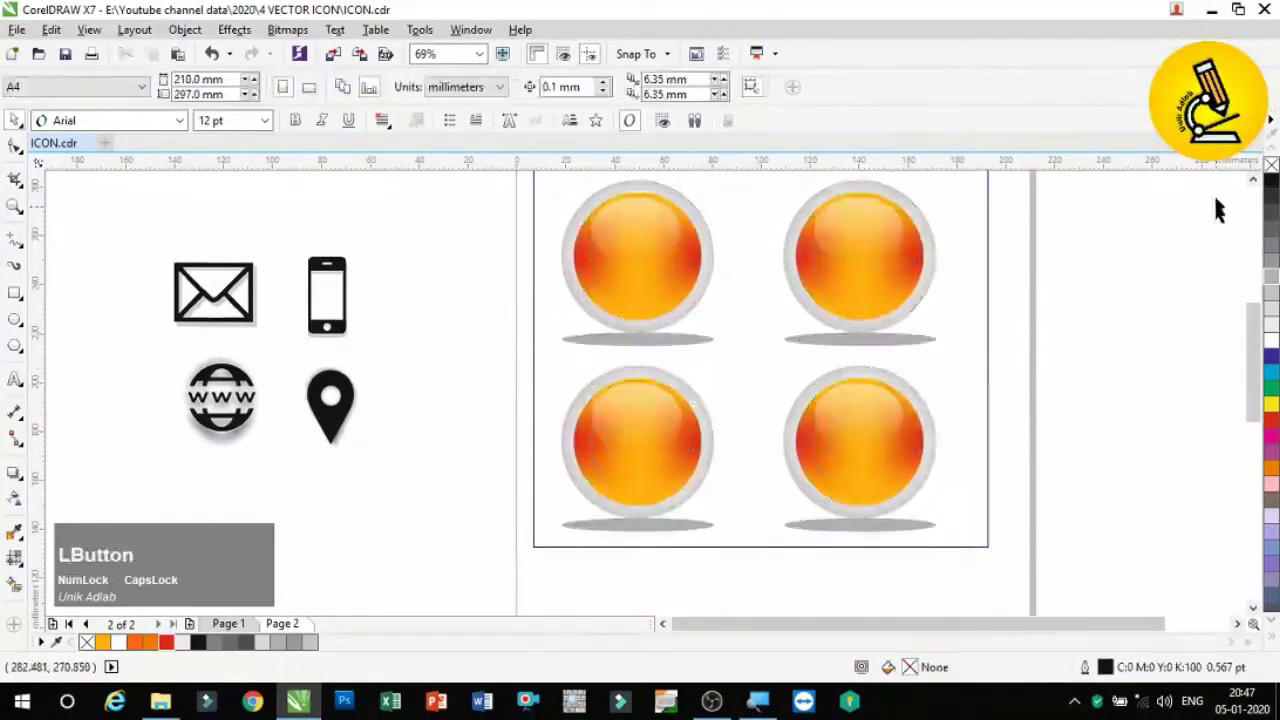
Step: Place the envelope icon on the upper-left button and fill it with white
{"action": "scroll", "coordinate": [1214, 208], "scroll_direction": "up", "scroll_amount": 2}
{"action": "left_click_drag", "start_coordinate": [214, 382], "coordinate": [639, 352]}
{"action": "left_click", "coordinate": [1270, 340]}
Step: Place the phone icon on the upper-right button, centre it horizontally and fill it with white
{"action": "left_click_drag", "start_coordinate": [331, 356], "coordinate": [860, 350]}
{"action": "left_click", "coordinate": [895, 350], "text": "shift"}
{"action": "key", "text": "c"}
{"action": "left_click", "coordinate": [860, 350]}
{"action": "left_click", "coordinate": [1270, 340]}
Step: Place the WWW globe icon on the lower-left button, centre it horizontally and fill it with white
{"action": "left_click_drag", "start_coordinate": [1253, 340], "coordinate": [1253, 356]}
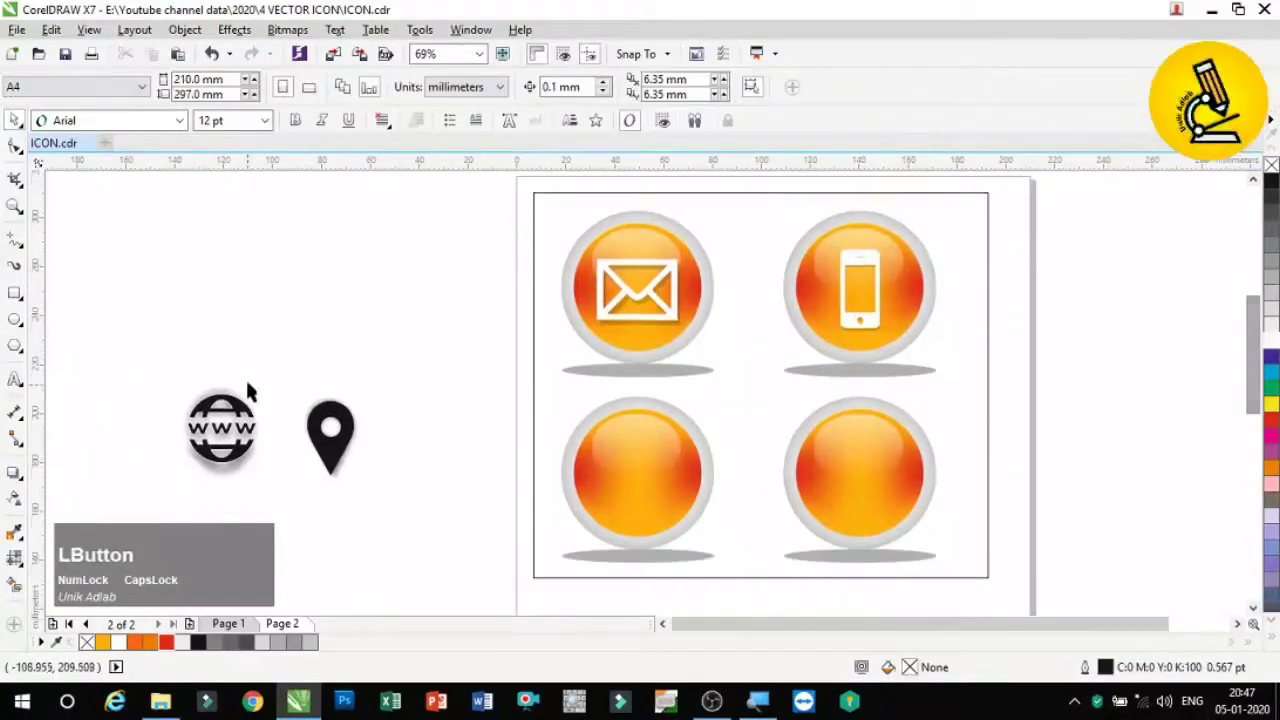
{"action": "left_click_drag", "start_coordinate": [222, 428], "coordinate": [637, 474]}
{"action": "left_click", "coordinate": [657, 529], "text": "shift"}
{"action": "key", "text": "c"}
{"action": "left_click", "coordinate": [1270, 341]}
Step: Place the location pin icon on the lower-right button and fill it with white
{"action": "left_click_drag", "start_coordinate": [331, 437], "coordinate": [860, 476]}
{"action": "left_click", "coordinate": [1270, 340]}
{"action": "left_click", "coordinate": [969, 434]}
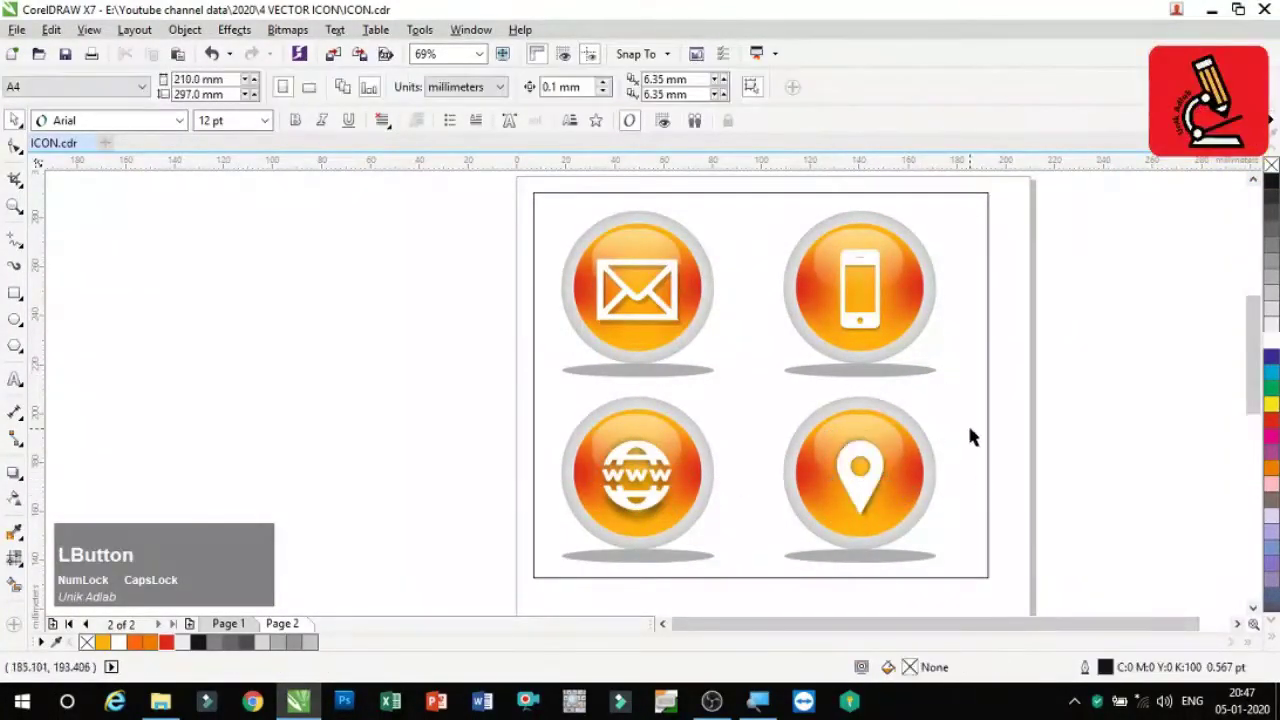
Step: Fill the rectangular frame behind the four buttons with black
{"action": "left_click", "coordinate": [988, 425]}
{"action": "left_click", "coordinate": [1270, 181]}
{"action": "left_click", "coordinate": [1132, 371]}
Step: Fit the finished icon set in the view and select all of its objects to review the result
{"action": "double_click", "coordinate": [14, 206]}
{"action": "double_click", "coordinate": [14, 120]}
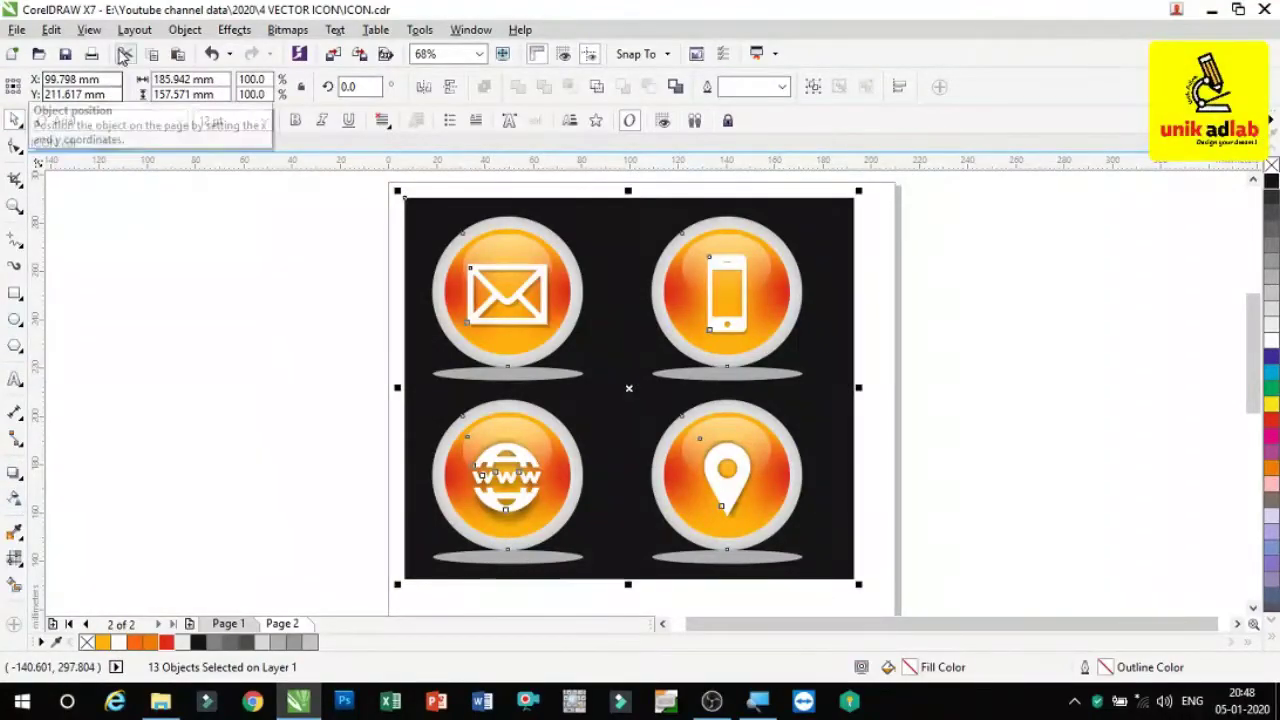
{"action": "left_click", "coordinate": [89, 29]}
{"action": "left_click", "coordinate": [150, 248]}
{"action": "left_click", "coordinate": [1144, 603]}
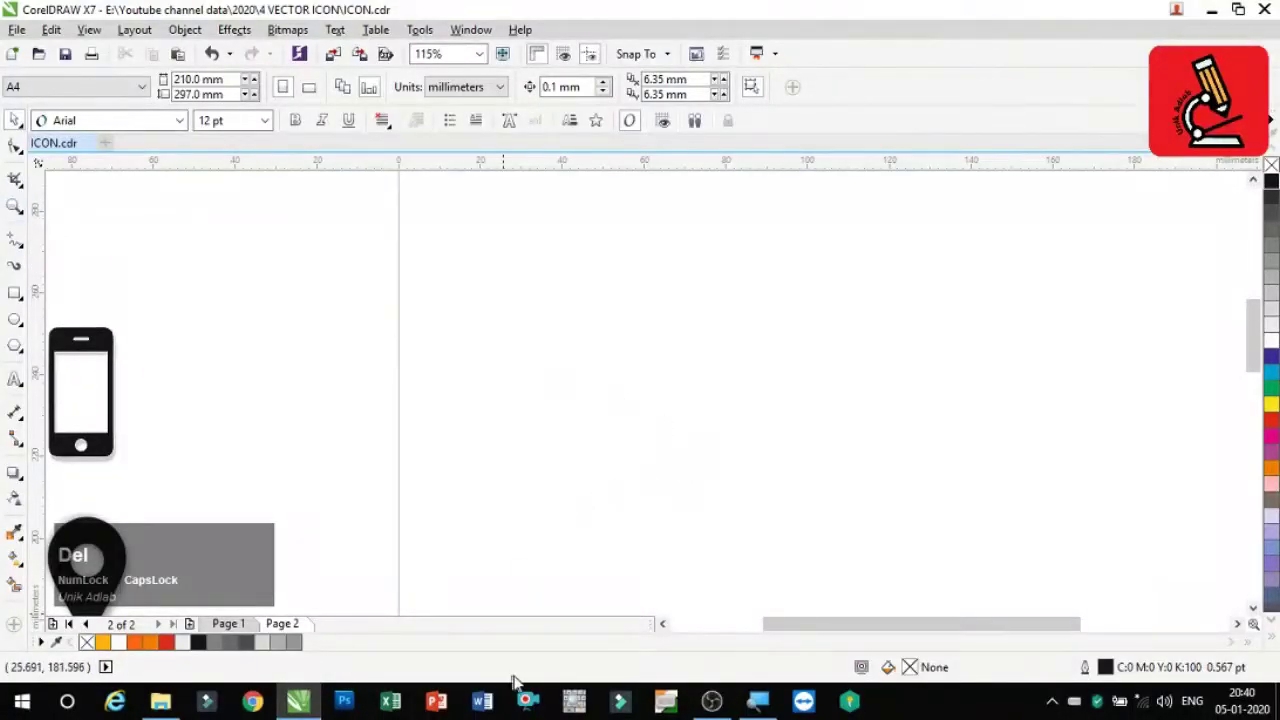
Step: Draw a circle about 62.5 mm in diameter near the page's upper-left corner with the Ellipse tool
{"action": "left_click", "coordinate": [14, 207]}
{"action": "right_click", "coordinate": [397, 289]}
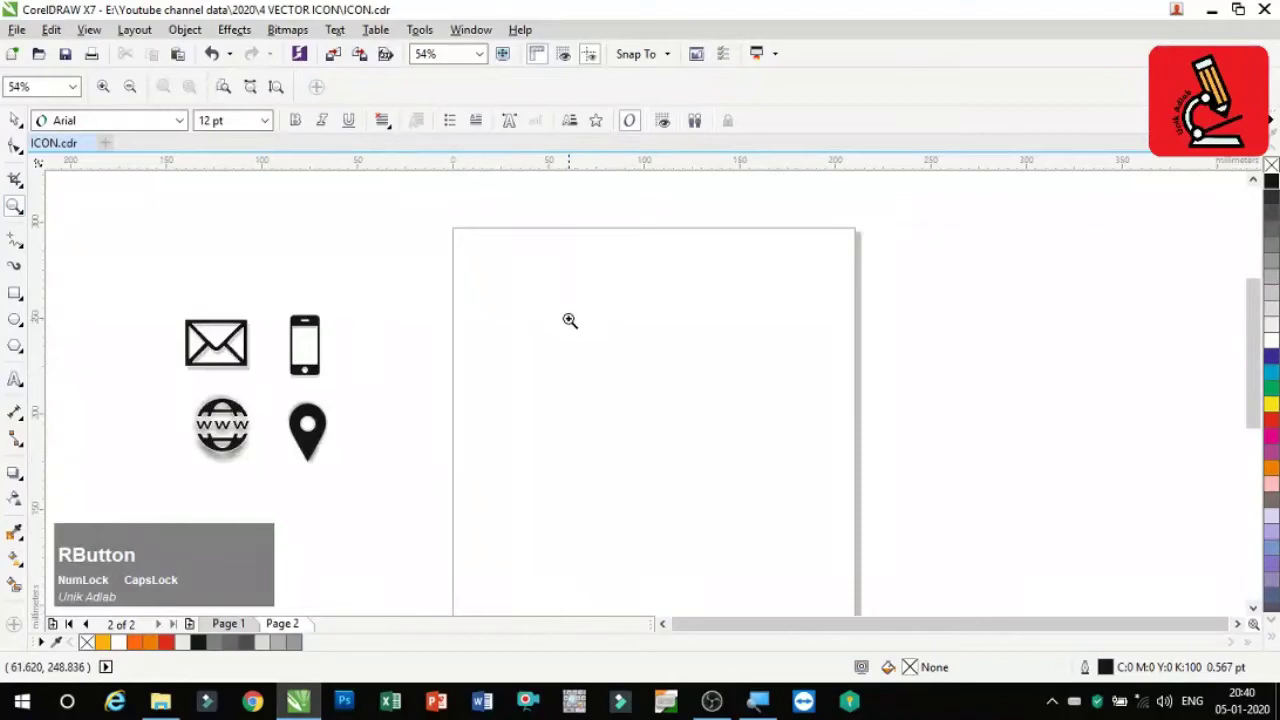
{"action": "left_click_drag", "start_coordinate": [306, 204], "coordinate": [866, 400]}
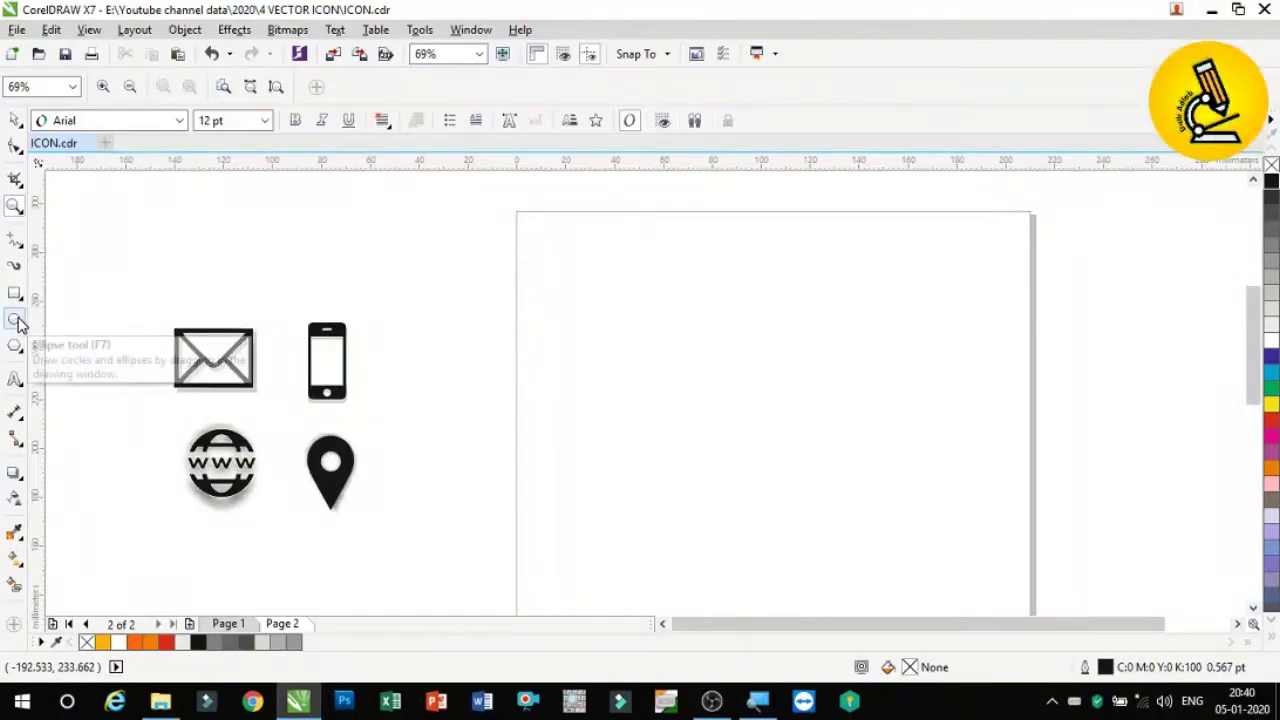
{"action": "key", "text": "super+equal"}
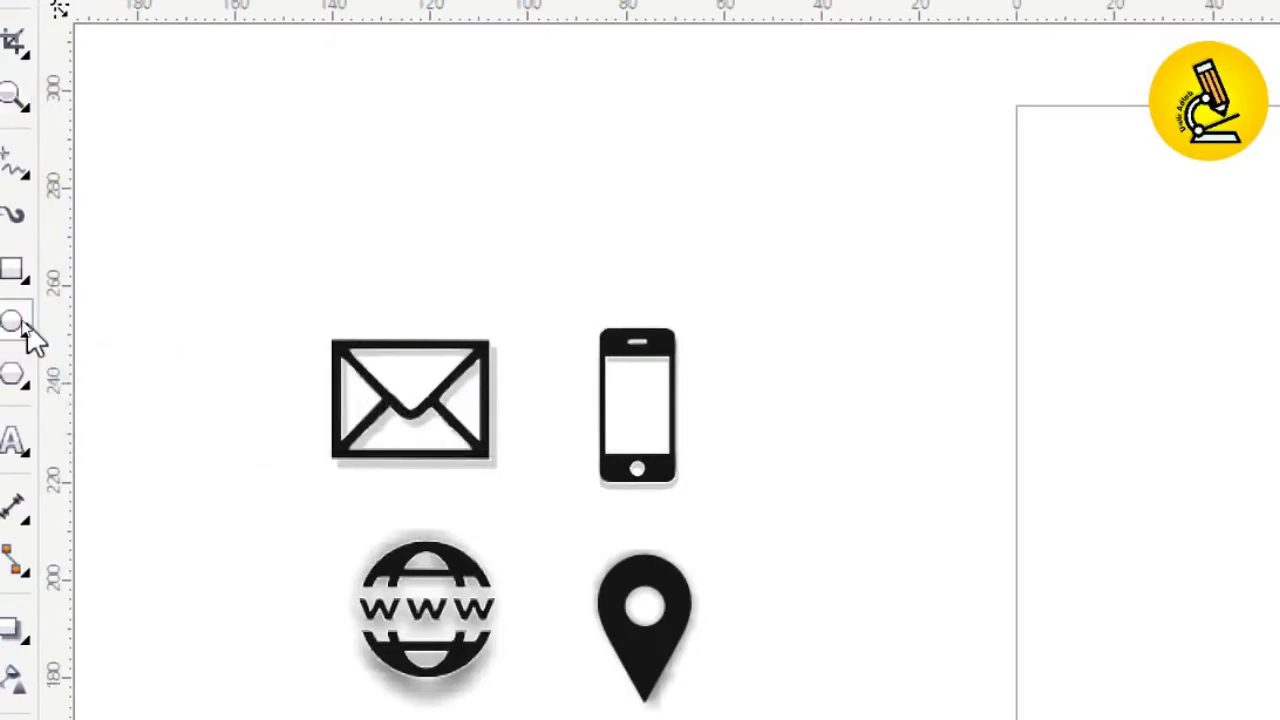
{"action": "key", "text": "super+minus"}
{"action": "left_click", "coordinate": [22, 328]}
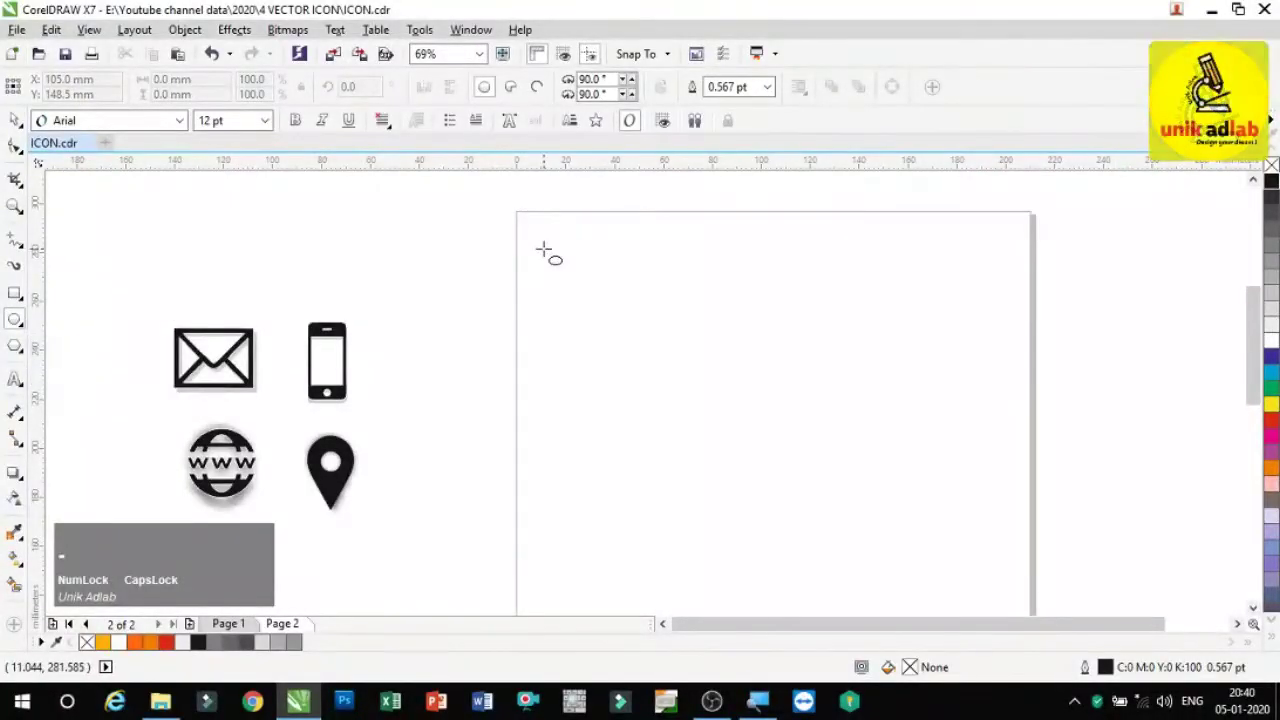
{"action": "left_click_drag", "start_coordinate": [544, 245], "coordinate": [661, 398]}
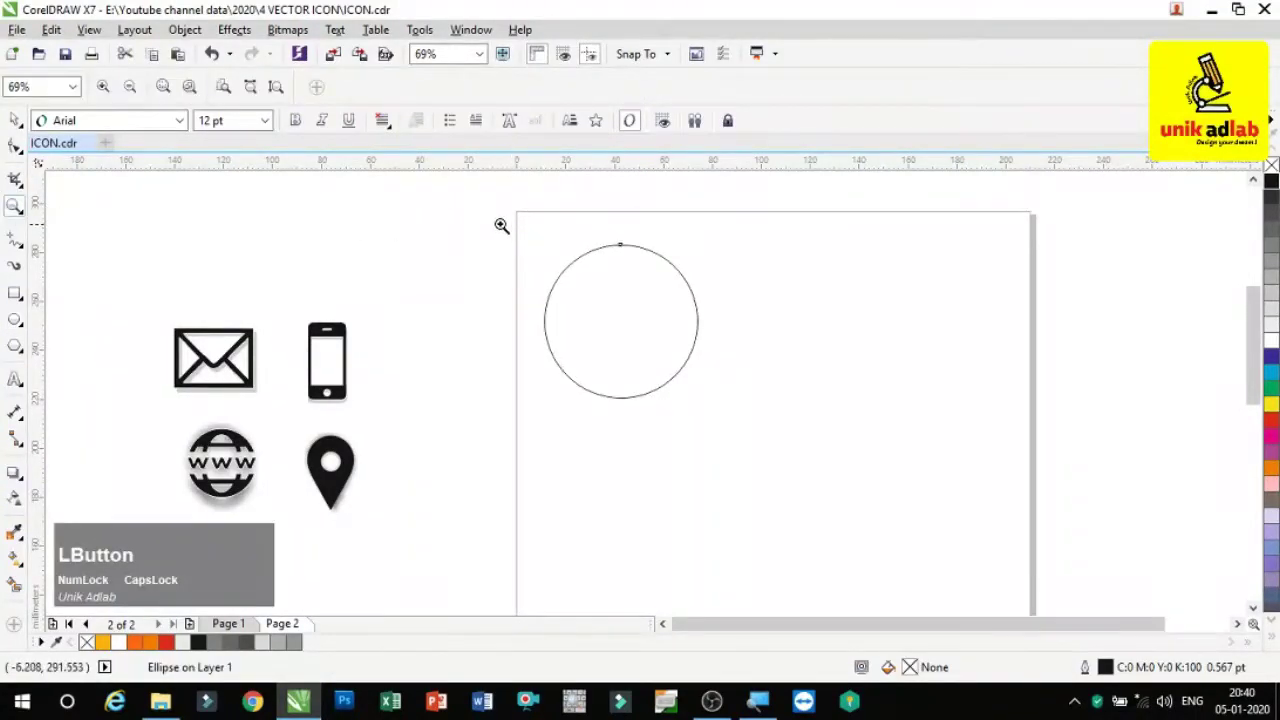
Step: Fill the new circle with 30% Black
{"action": "left_click_drag", "start_coordinate": [500, 224], "coordinate": [775, 417]}
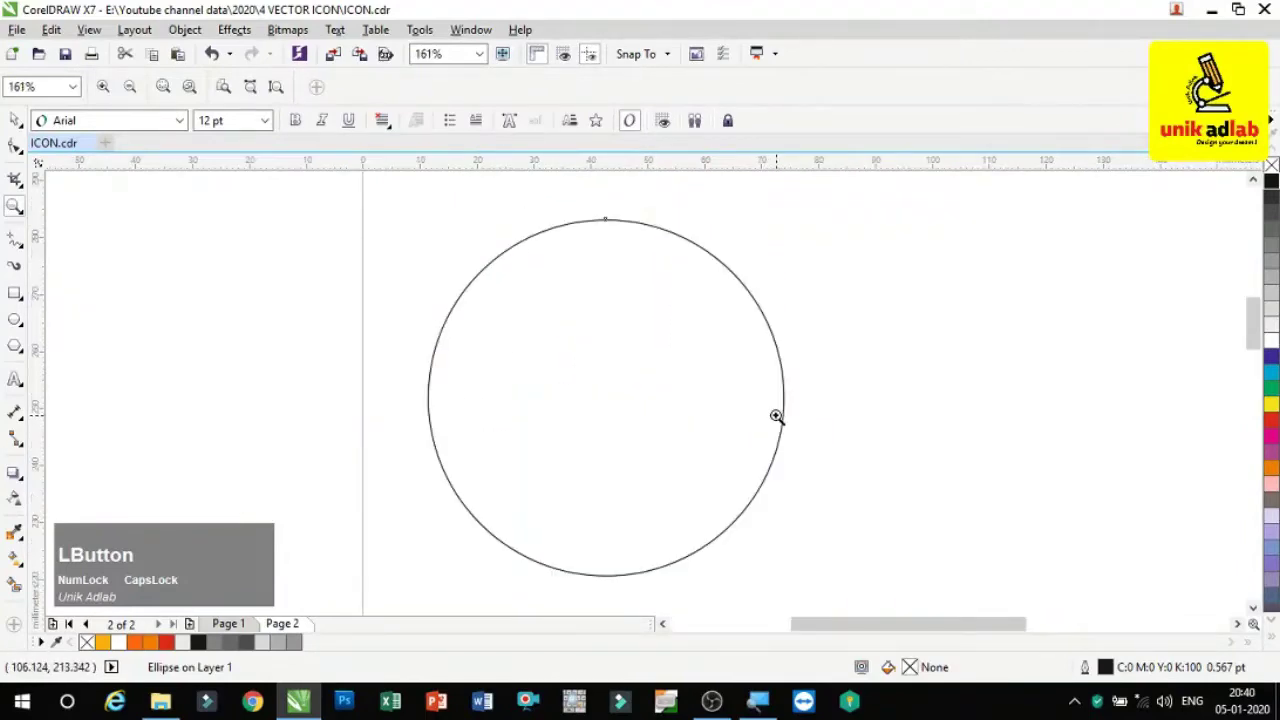
{"action": "left_click", "coordinate": [17, 119]}
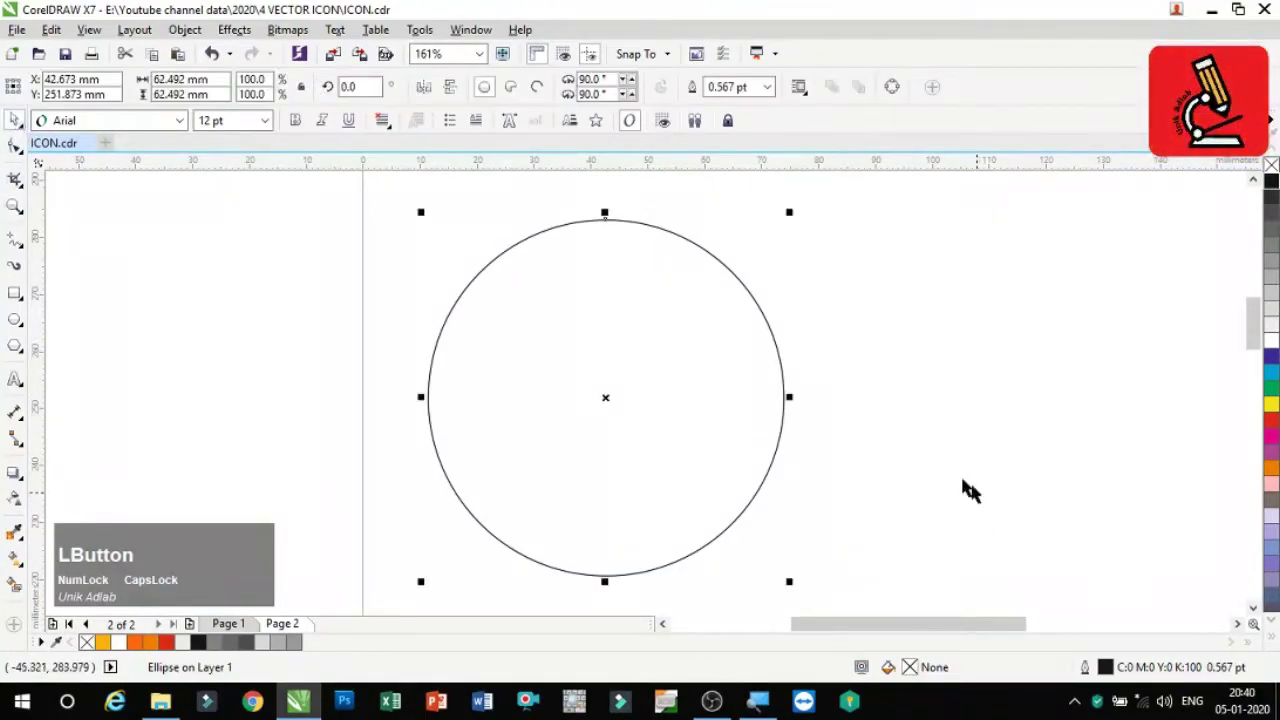
{"action": "left_click", "coordinate": [1273, 300]}
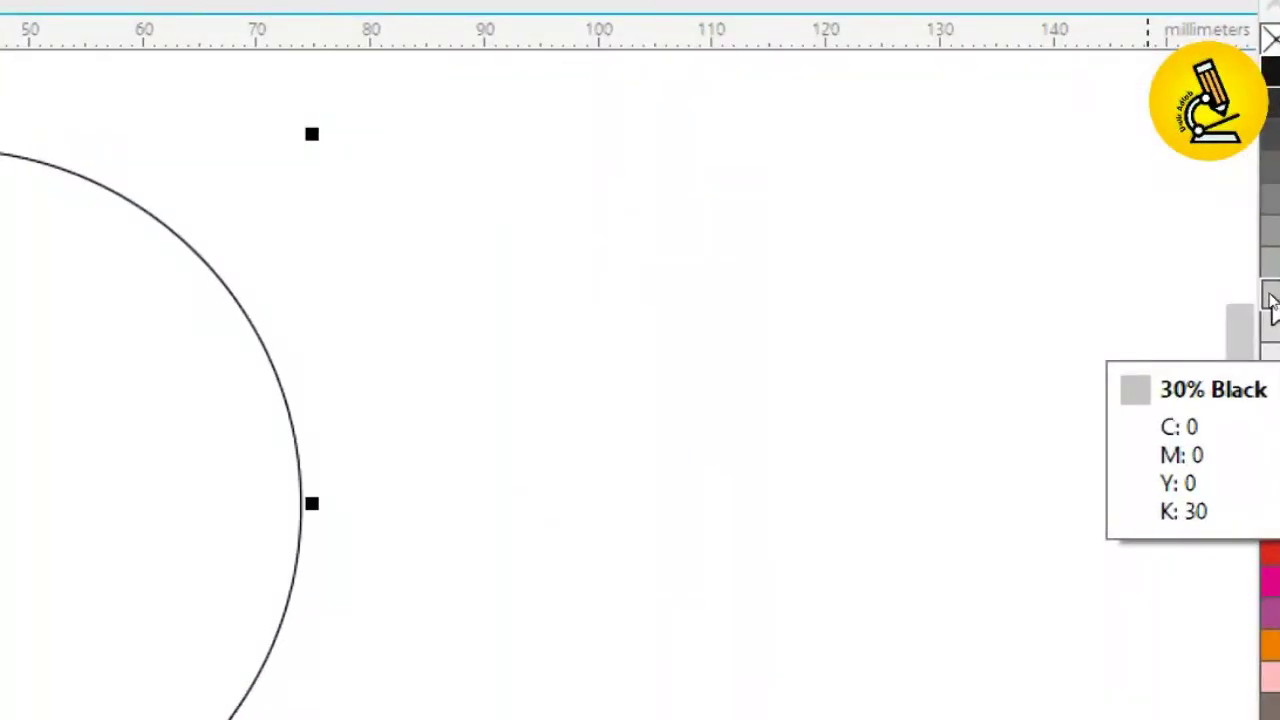
{"action": "left_click", "coordinate": [1271, 301]}
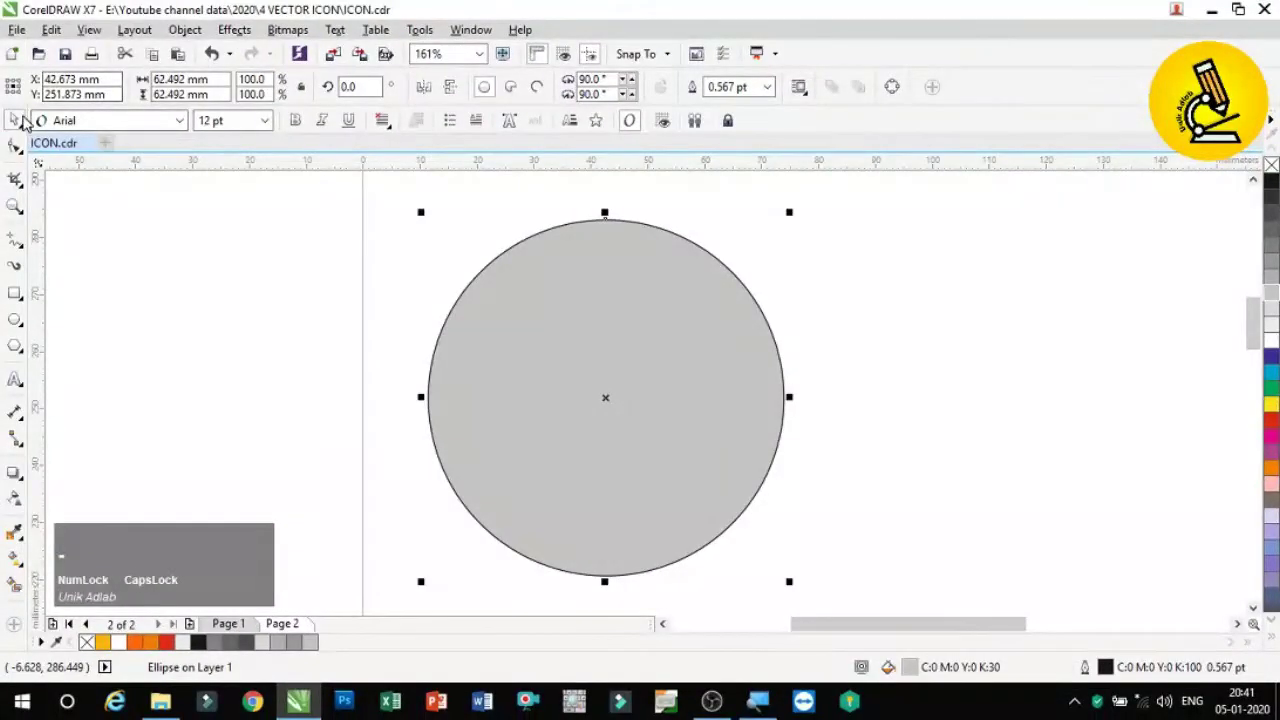
{"action": "left_click", "coordinate": [14, 122]}
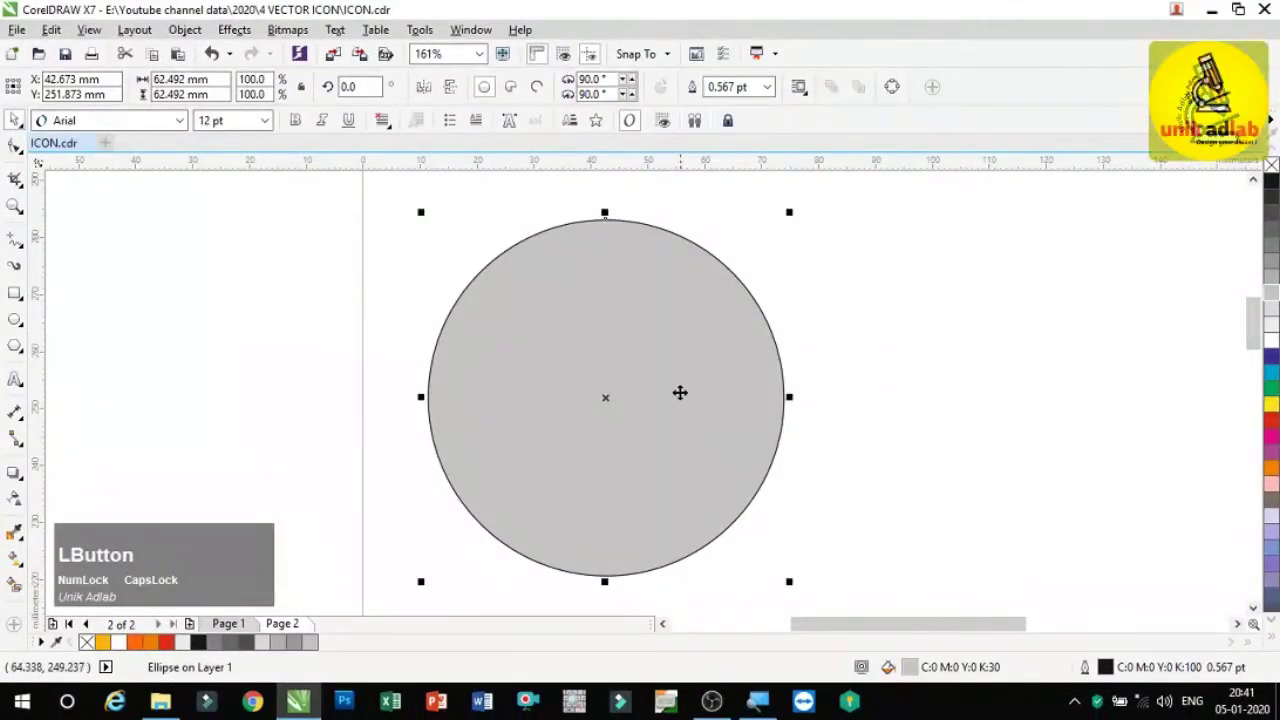
Step: Apply Mesh Fill to the gray circle and colour its centre node white
{"action": "left_click", "coordinate": [20, 564]}
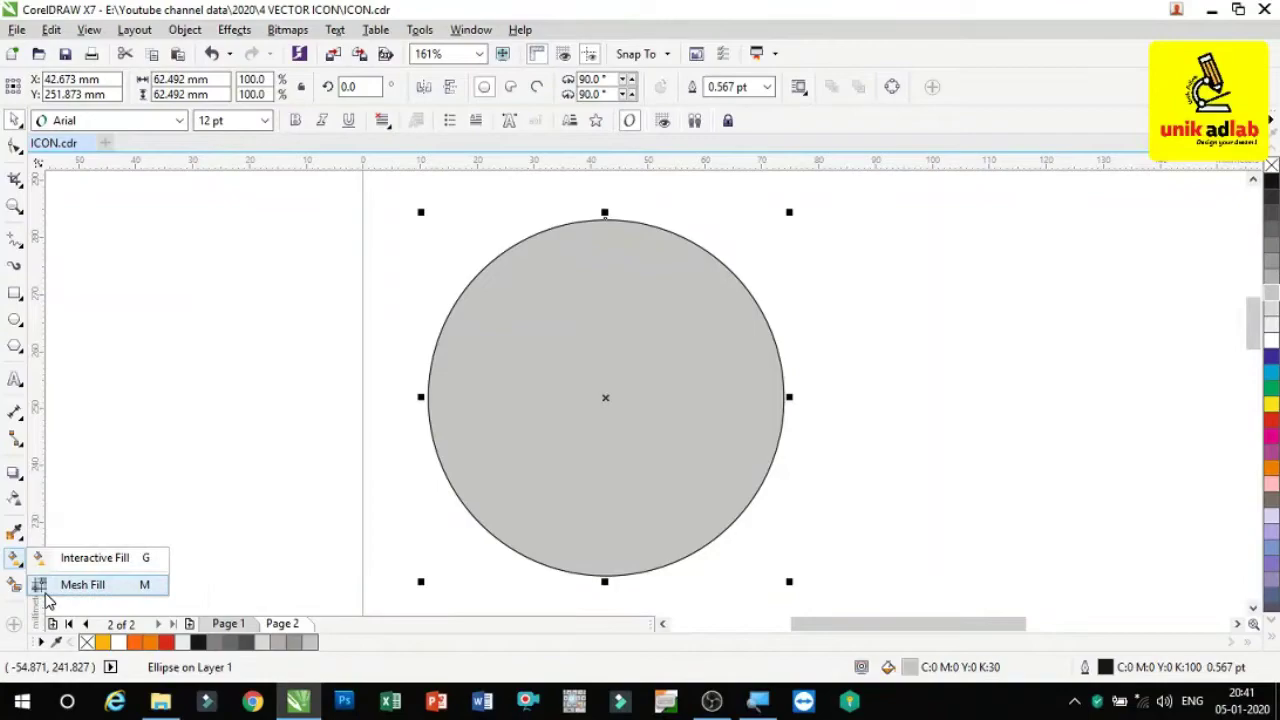
{"action": "key", "text": "super+equal"}
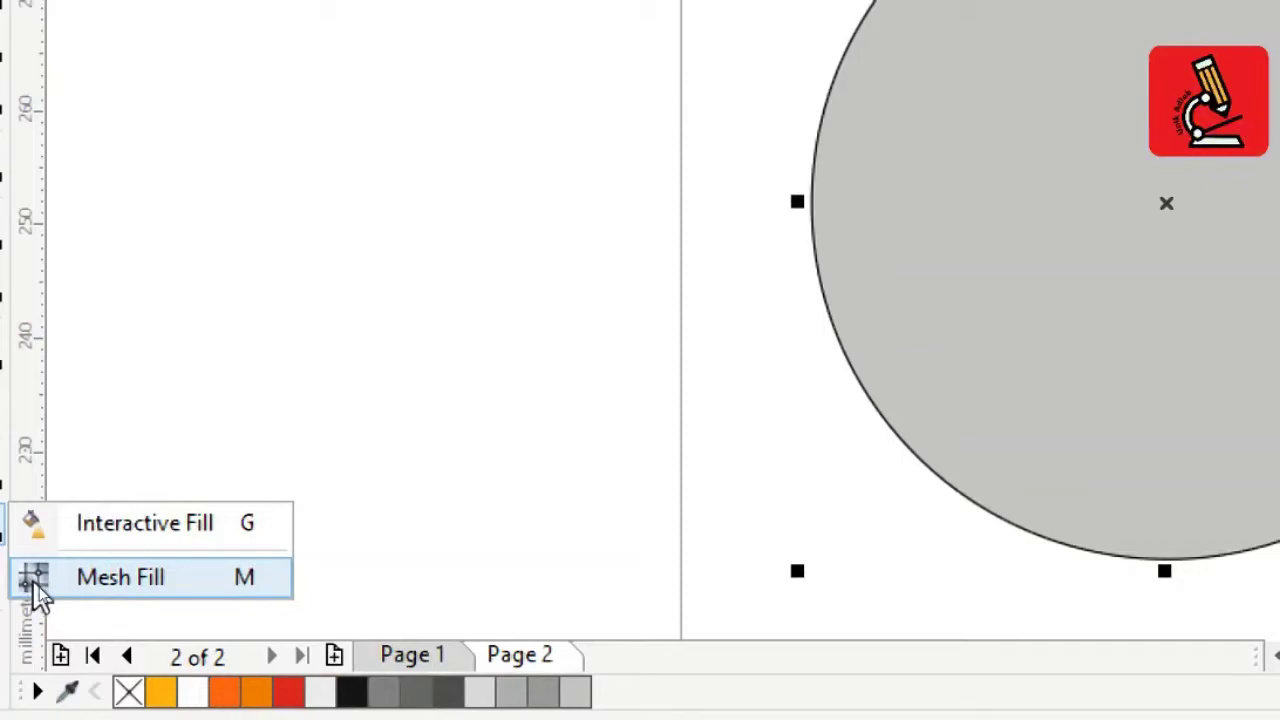
{"action": "left_click", "coordinate": [35, 580]}
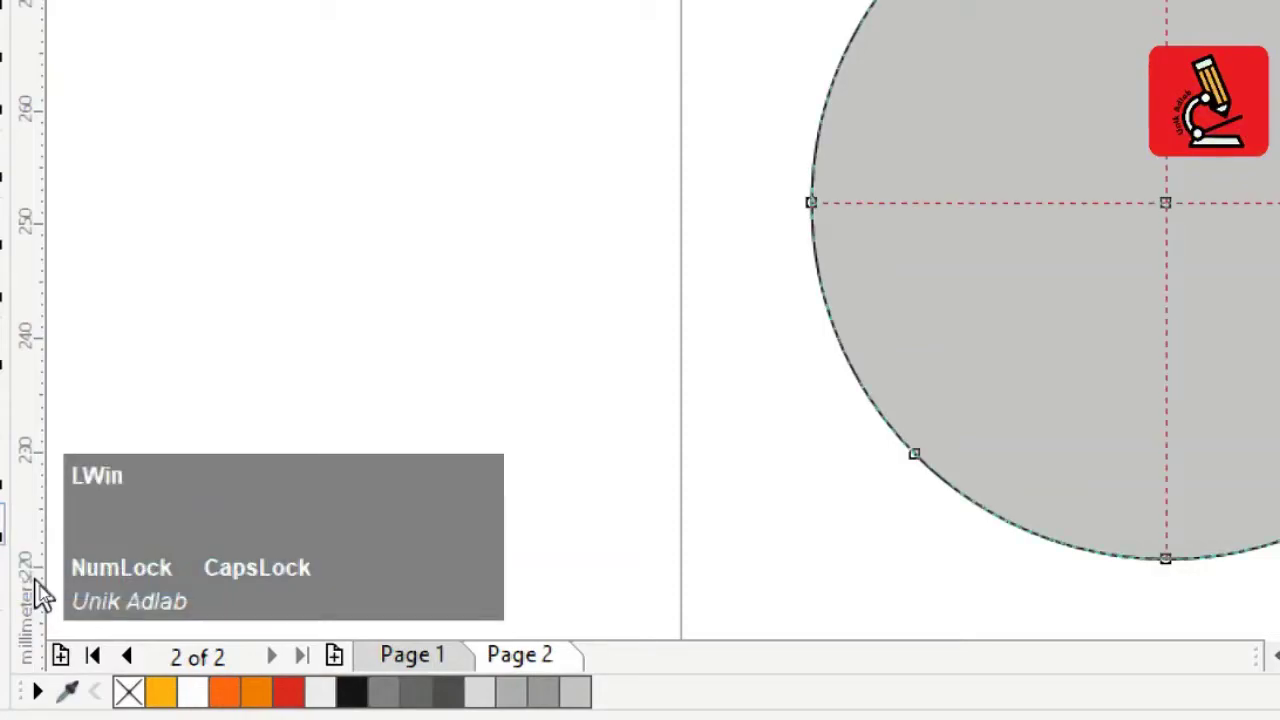
{"action": "key", "text": "super+minus"}
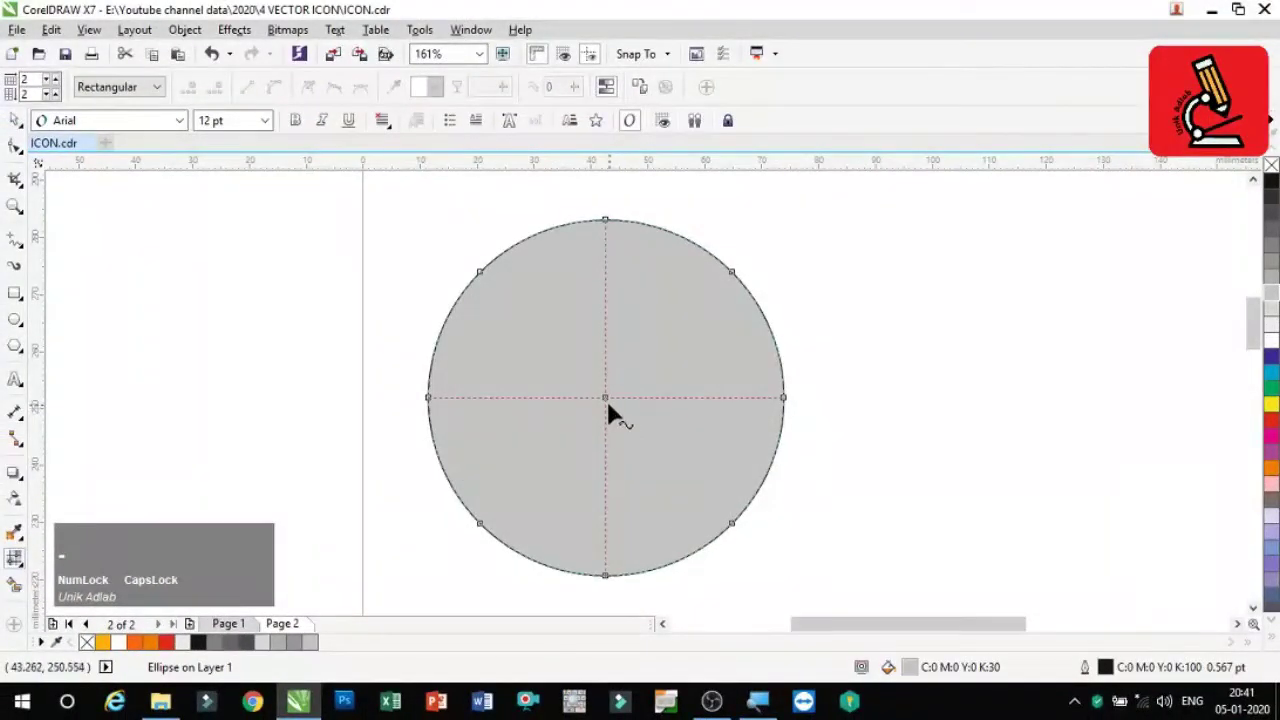
{"action": "left_click", "coordinate": [607, 409]}
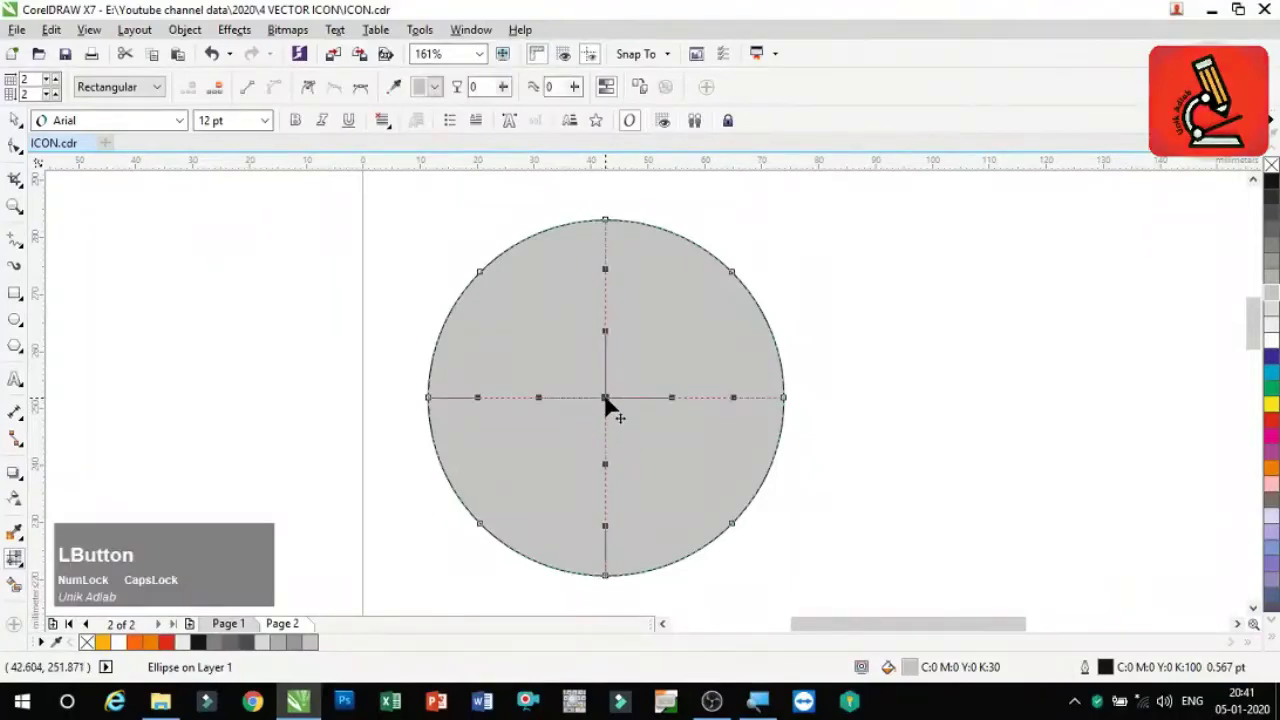
{"action": "left_click", "coordinate": [1272, 345]}
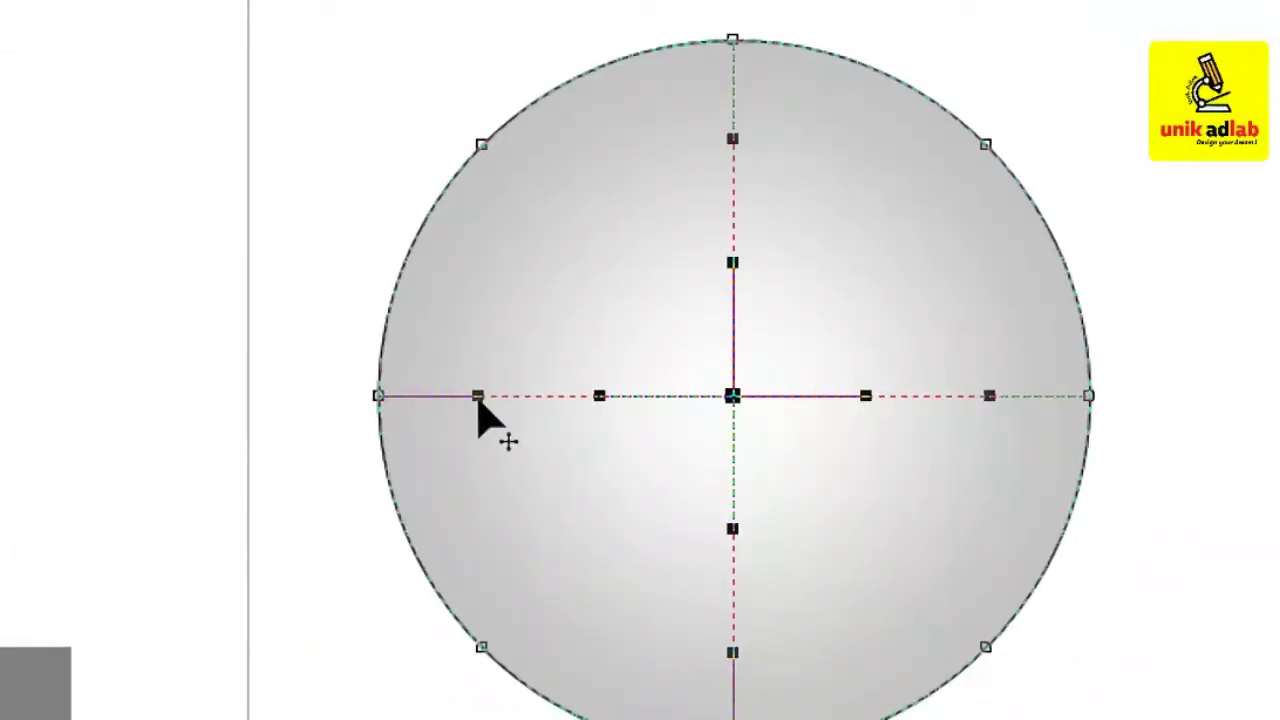
Step: Stretch the horizontal mesh handles of the gray circle out to its left and right edges to widen the white highlight
{"action": "left_click_drag", "start_coordinate": [478, 396], "coordinate": [380, 400]}
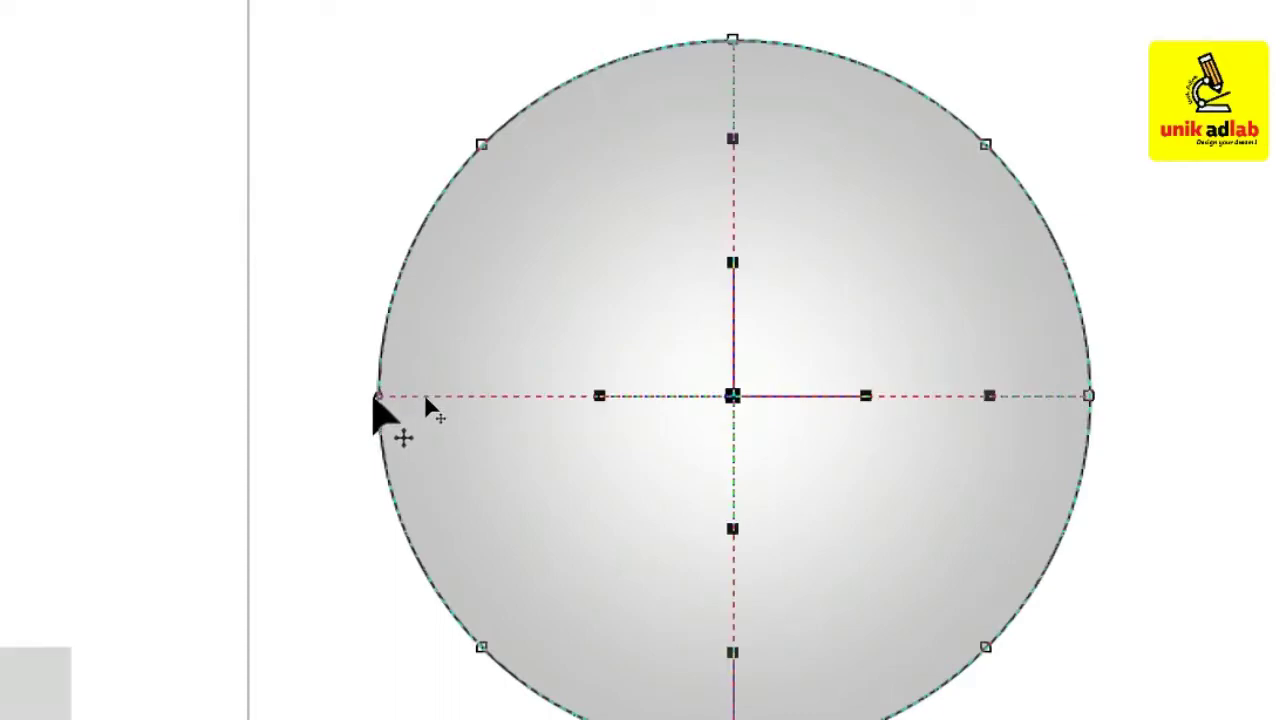
{"action": "left_click", "coordinate": [631, 429]}
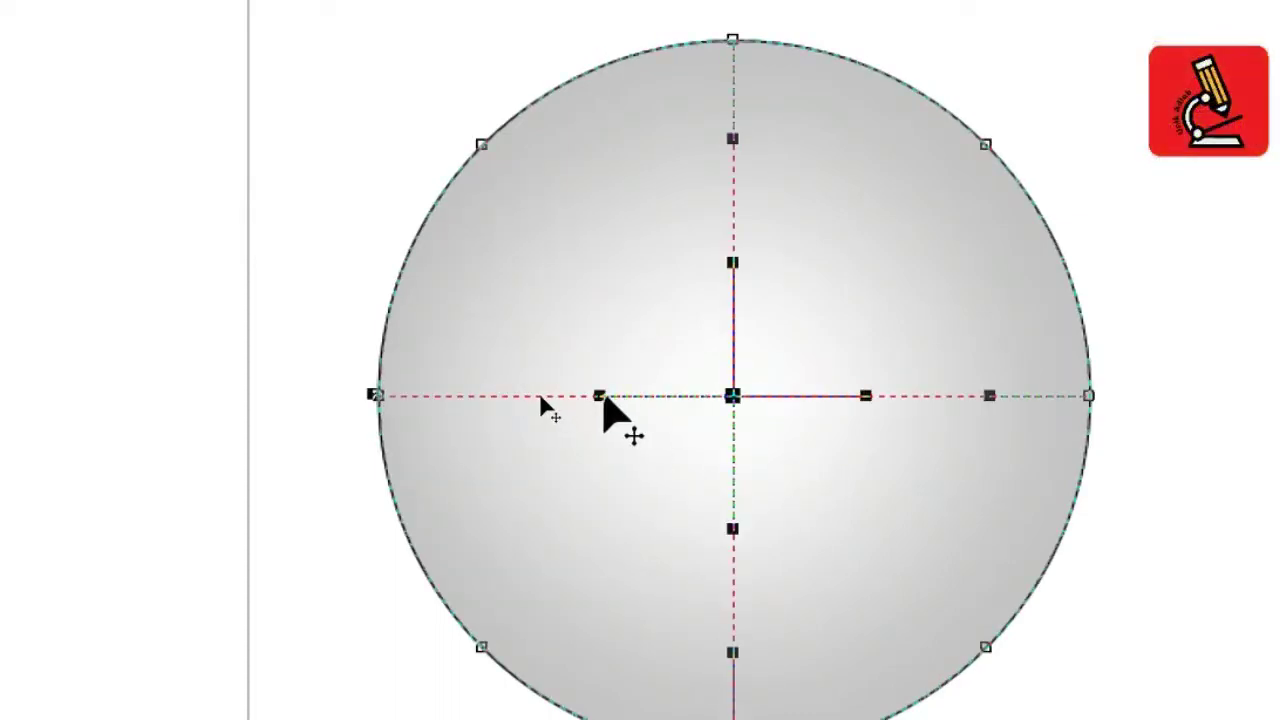
{"action": "left_click_drag", "start_coordinate": [600, 396], "coordinate": [378, 396]}
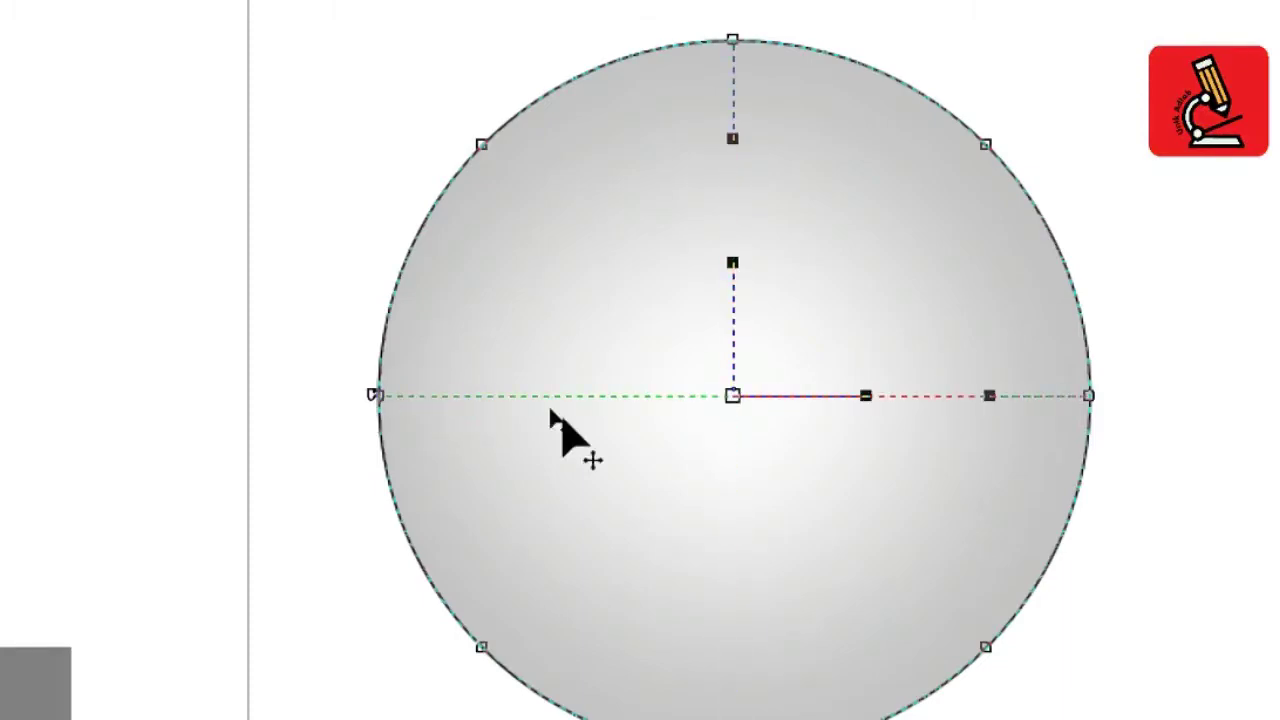
{"action": "left_click", "coordinate": [646, 411]}
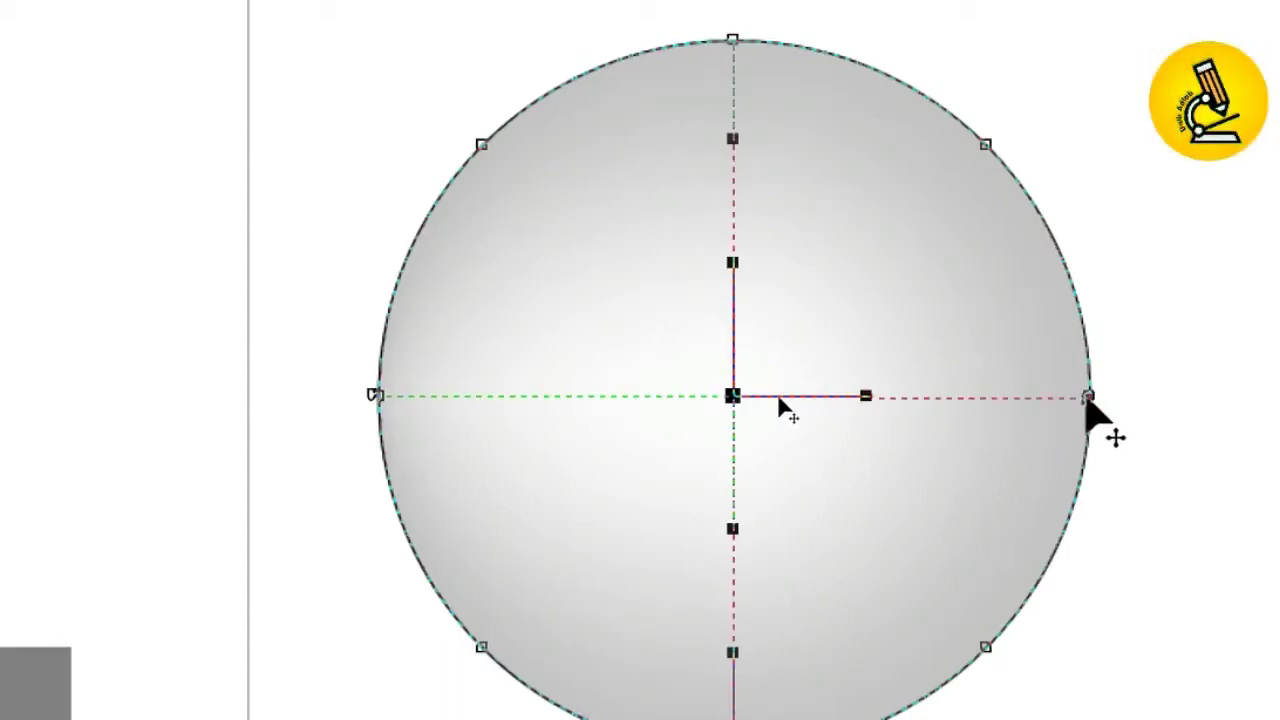
{"action": "left_click", "coordinate": [849, 396]}
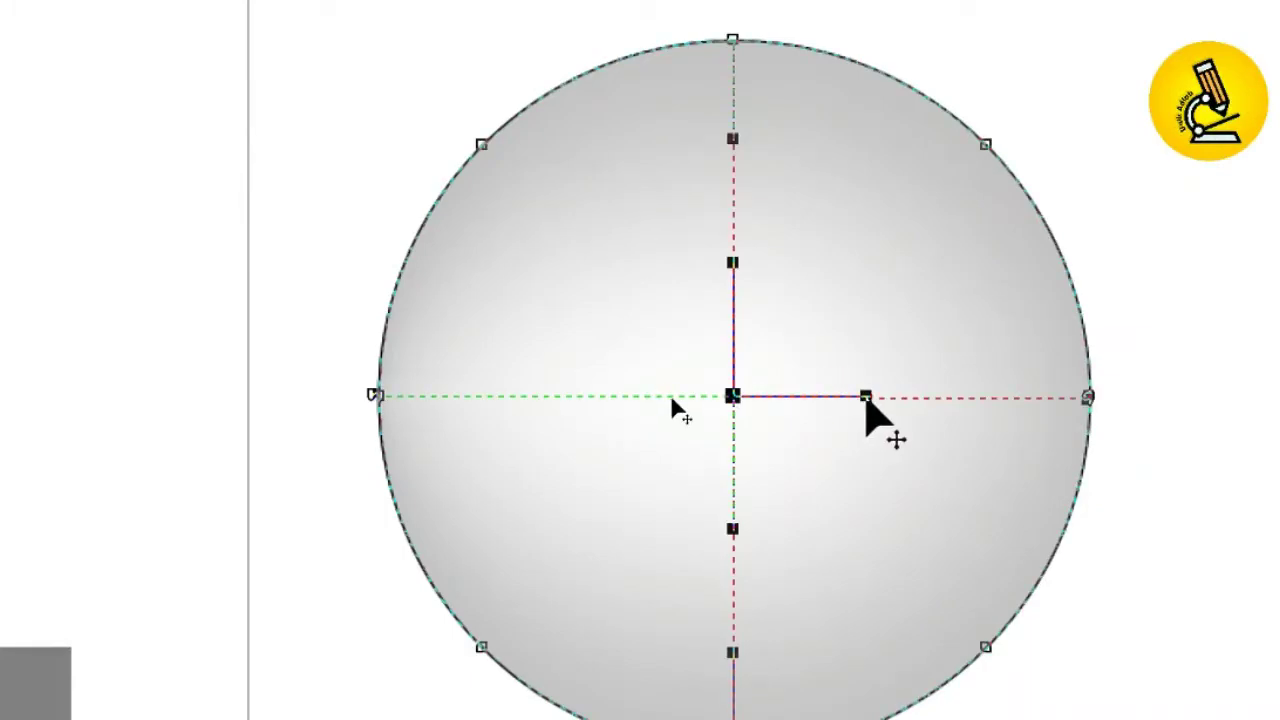
{"action": "left_click_drag", "start_coordinate": [951, 399], "coordinate": [1089, 398]}
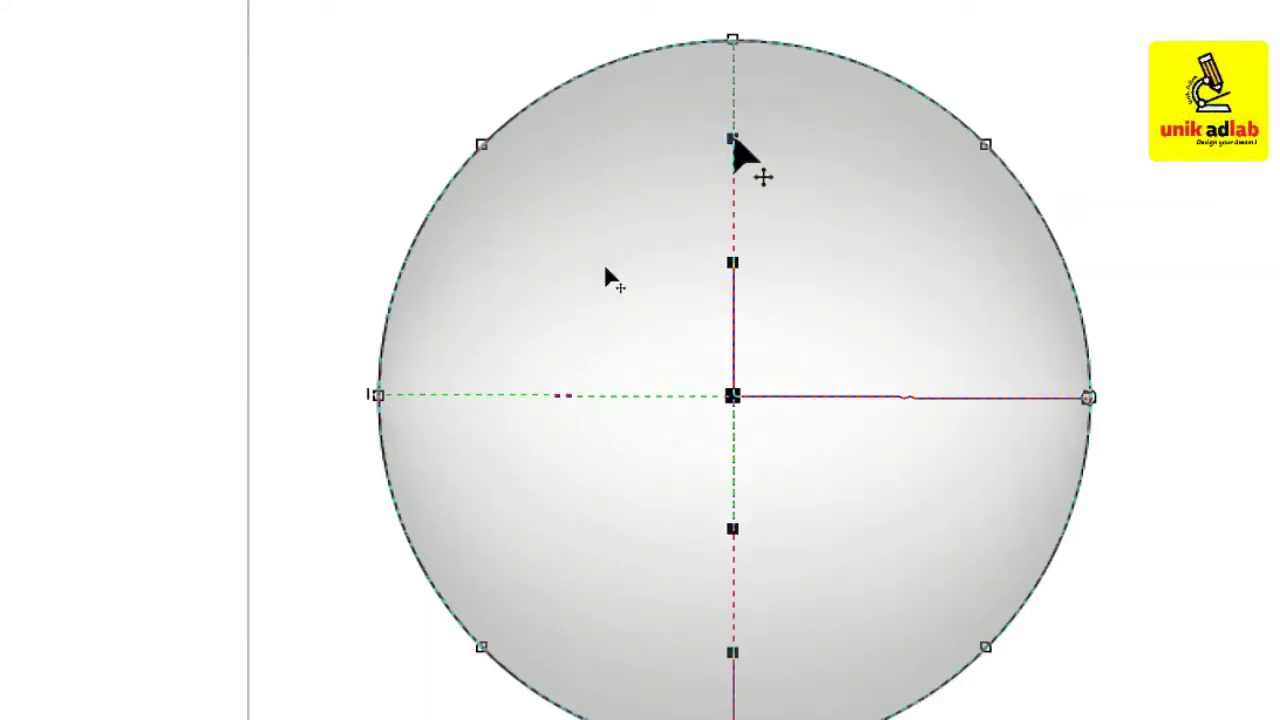
Step: Stretch the vertical mesh handles to the circle's upper and lower edges, leave mesh editing and select the circle
{"action": "left_click_drag", "start_coordinate": [733, 137], "coordinate": [733, 70]}
{"action": "double_click", "coordinate": [733, 42]}
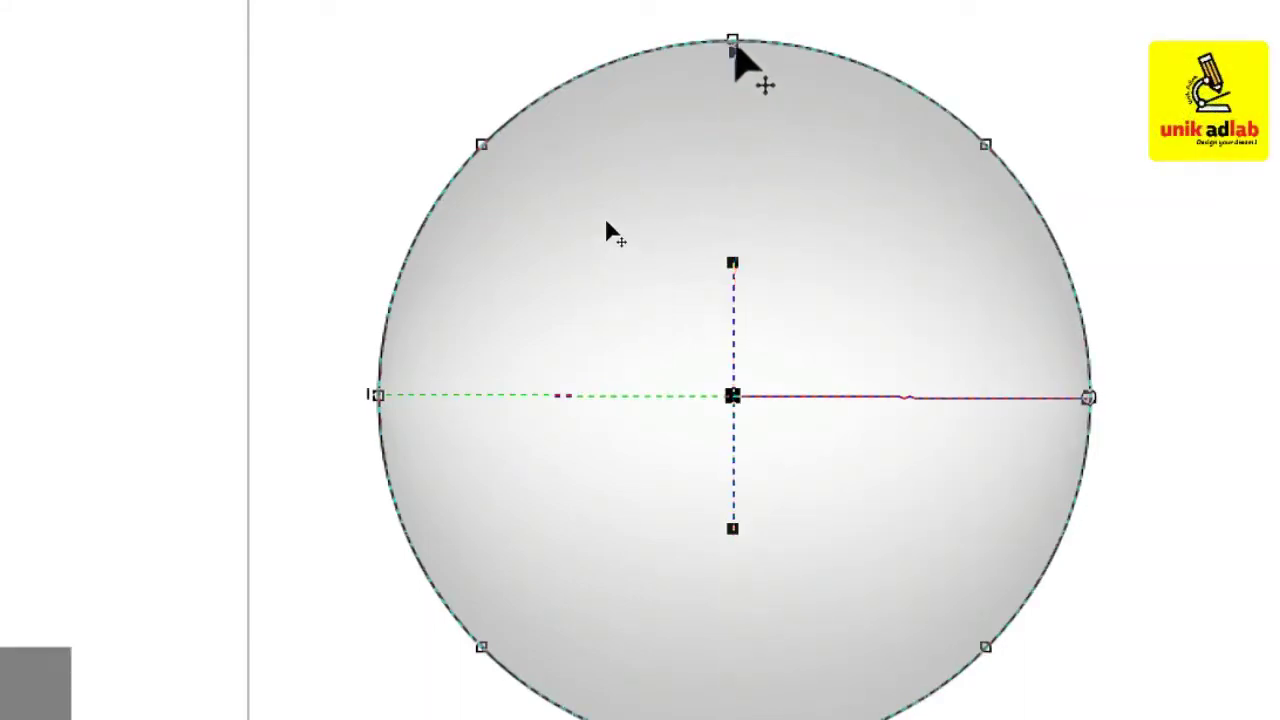
{"action": "left_click", "coordinate": [605, 328]}
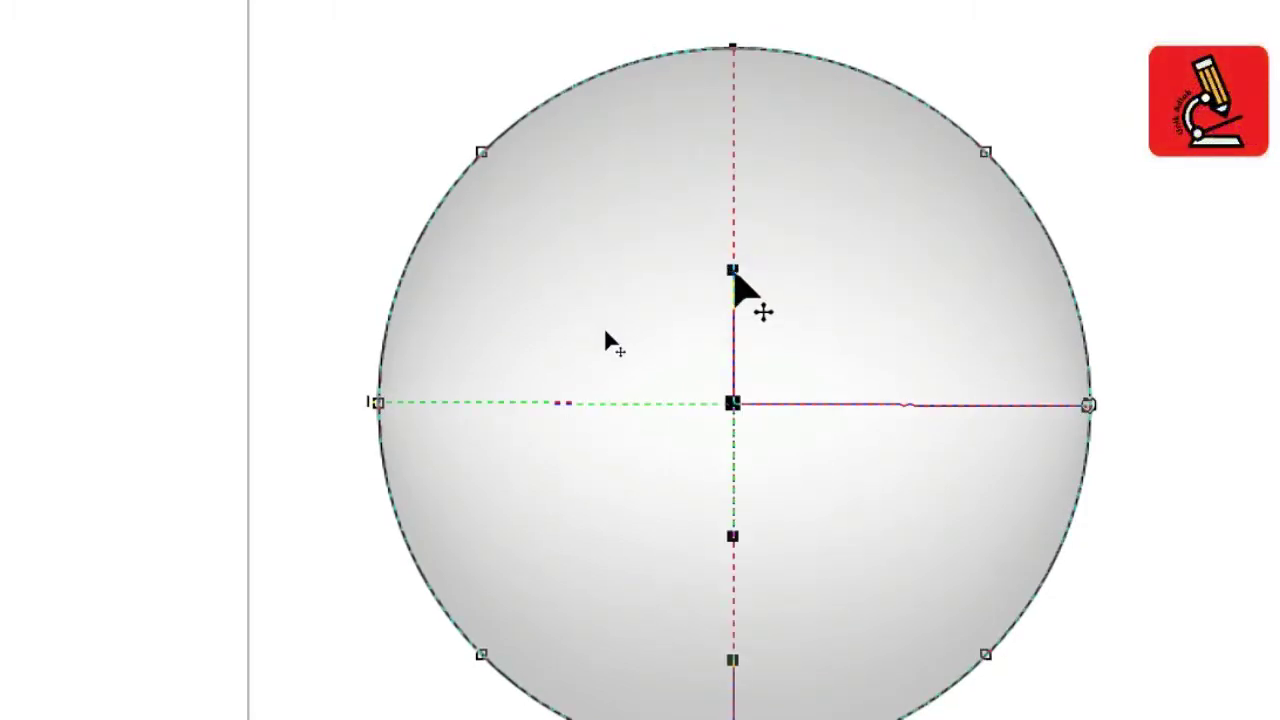
{"action": "left_click_drag", "start_coordinate": [733, 272], "coordinate": [731, 76]}
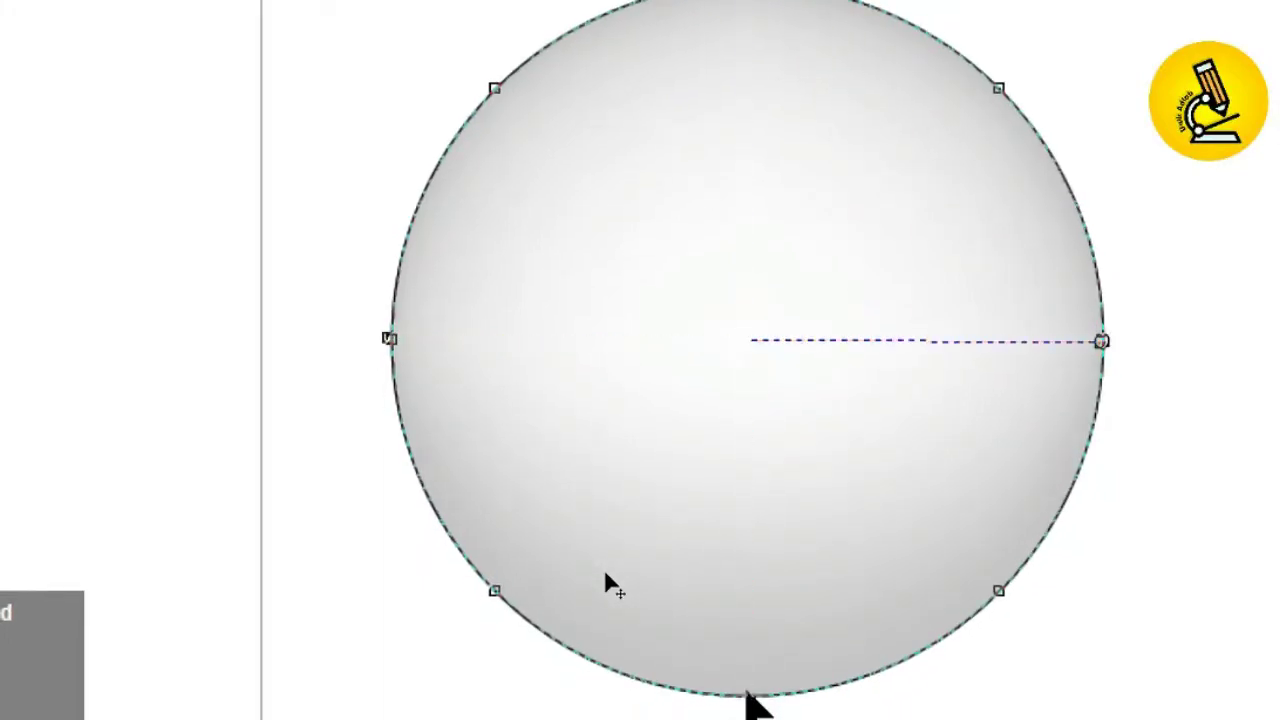
{"action": "left_click", "coordinate": [748, 475]}
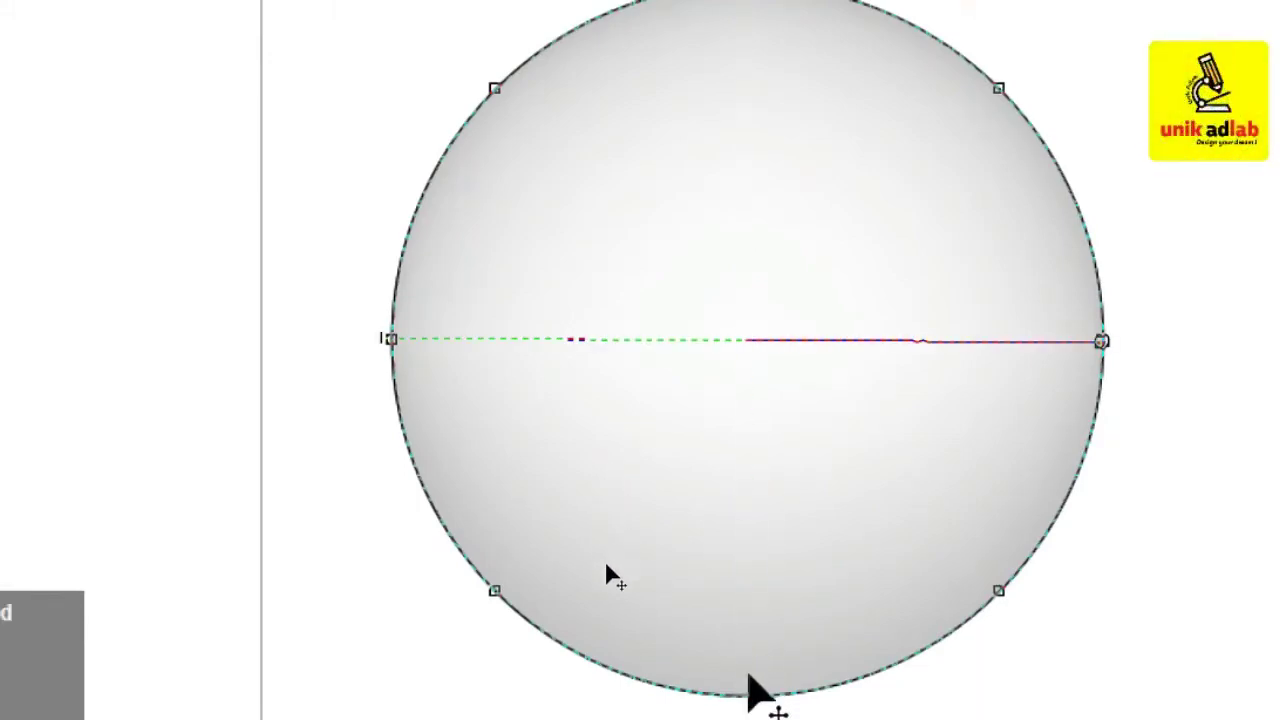
{"action": "left_click", "coordinate": [647, 478]}
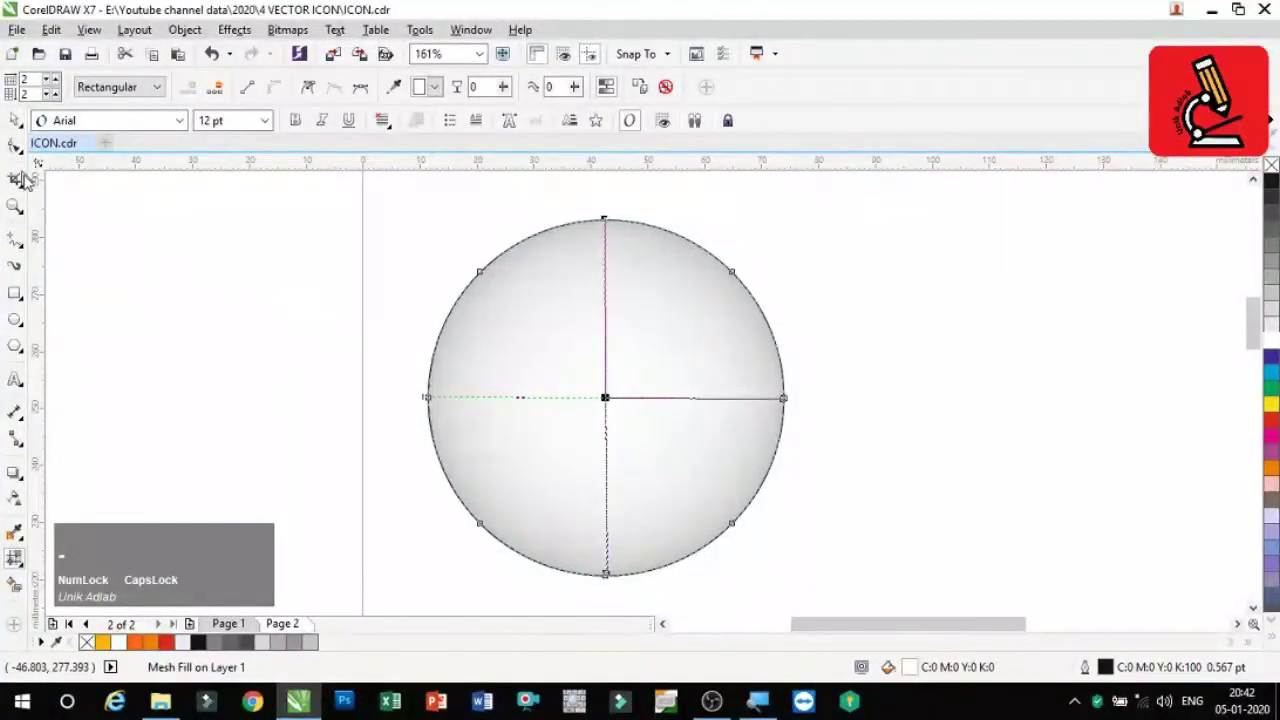
{"action": "left_click", "coordinate": [15, 120]}
{"action": "left_click", "coordinate": [305, 245]}
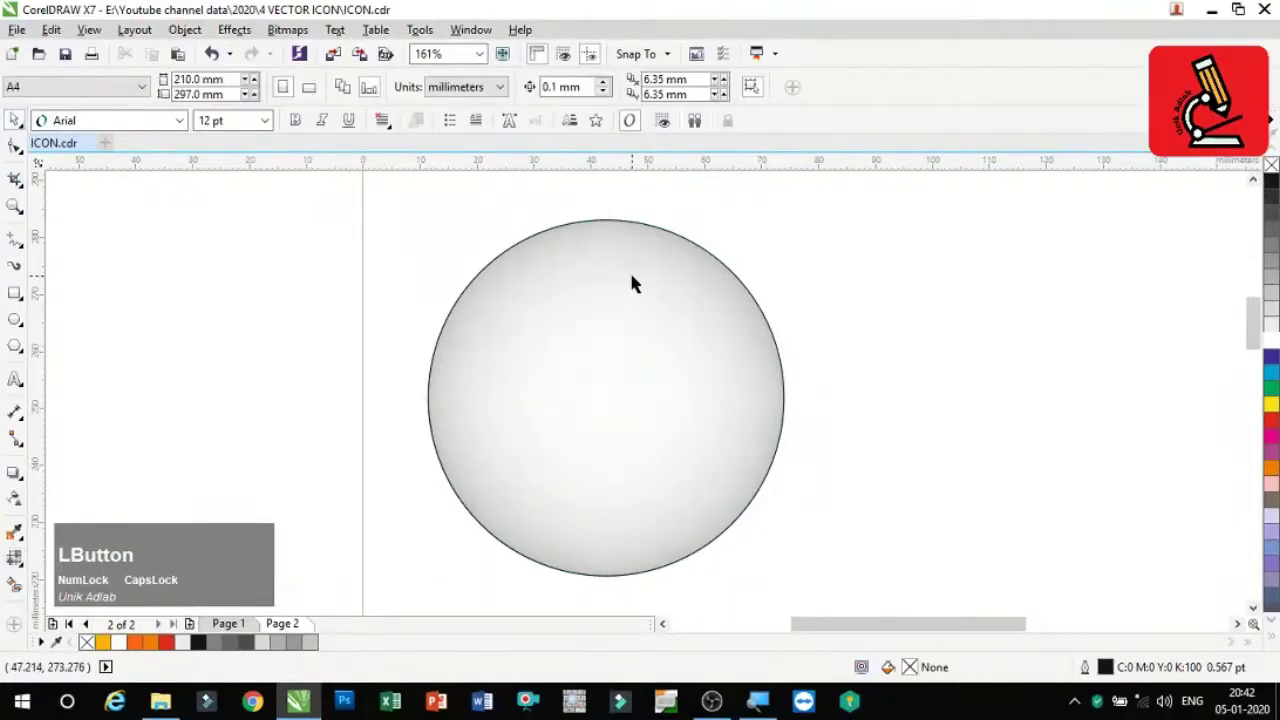
{"action": "left_click", "coordinate": [632, 276]}
{"action": "left_click", "coordinate": [900, 343]}
{"action": "left_click", "coordinate": [706, 358]}
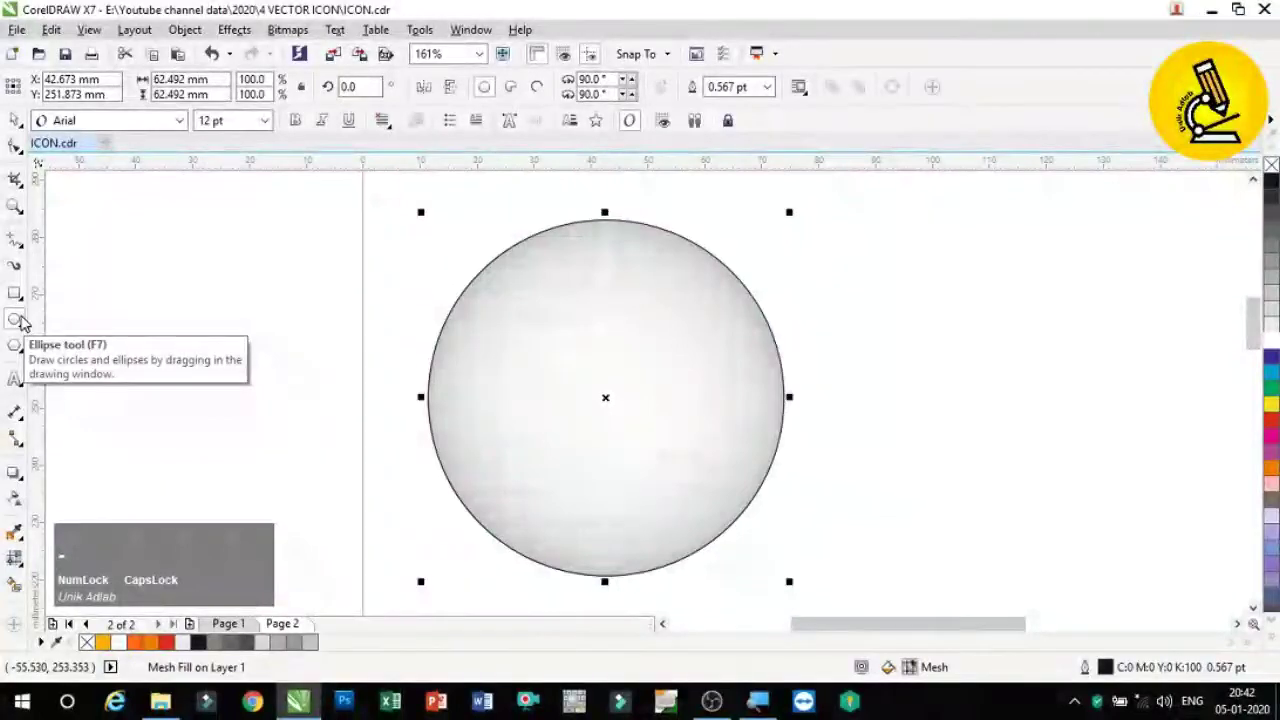
Step: Draw a circle about 49.9 mm in diameter overlapping the gray circle and fill it with white
{"action": "left_click", "coordinate": [20, 320]}
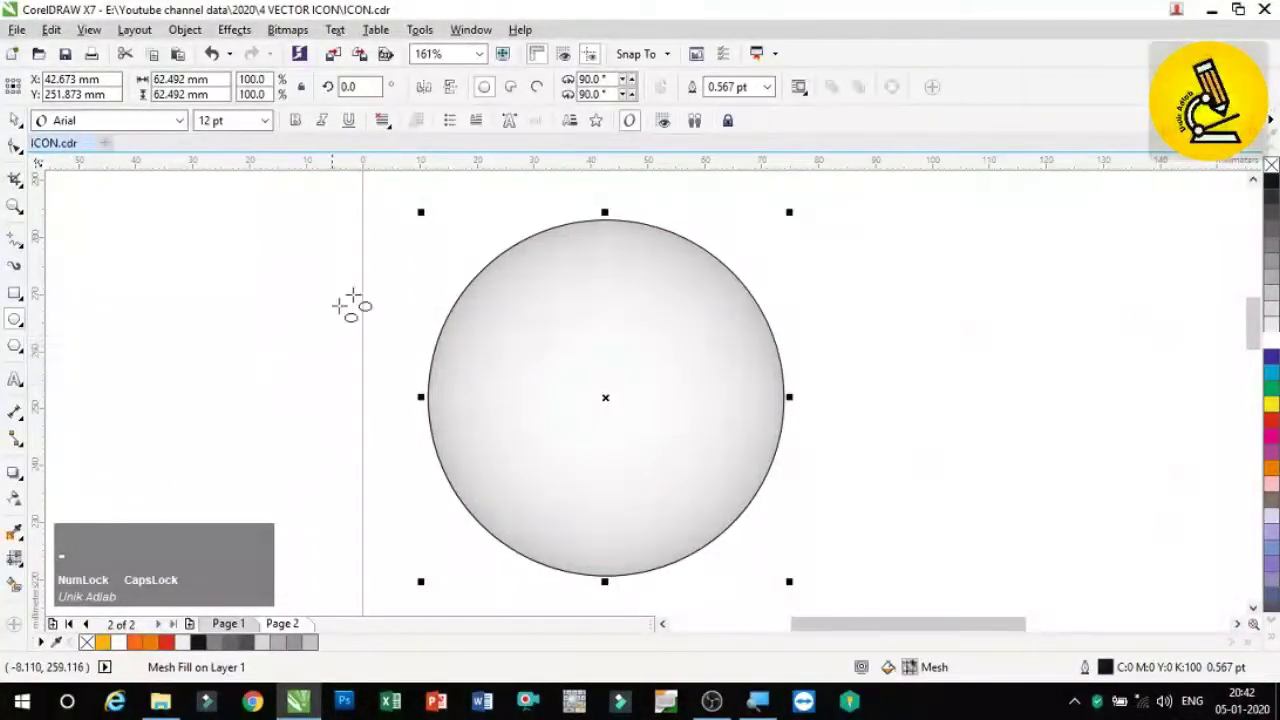
{"action": "left_click_drag", "start_coordinate": [393, 271], "coordinate": [615, 550]}
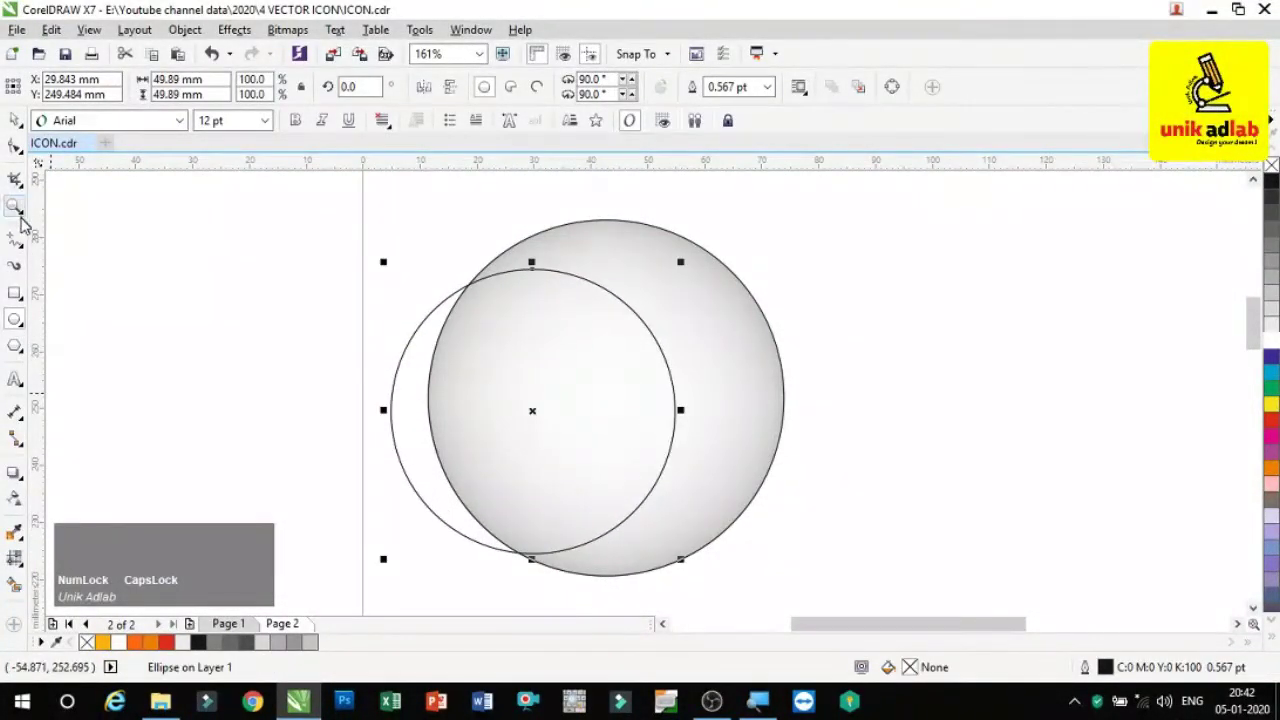
{"action": "left_click", "coordinate": [16, 122]}
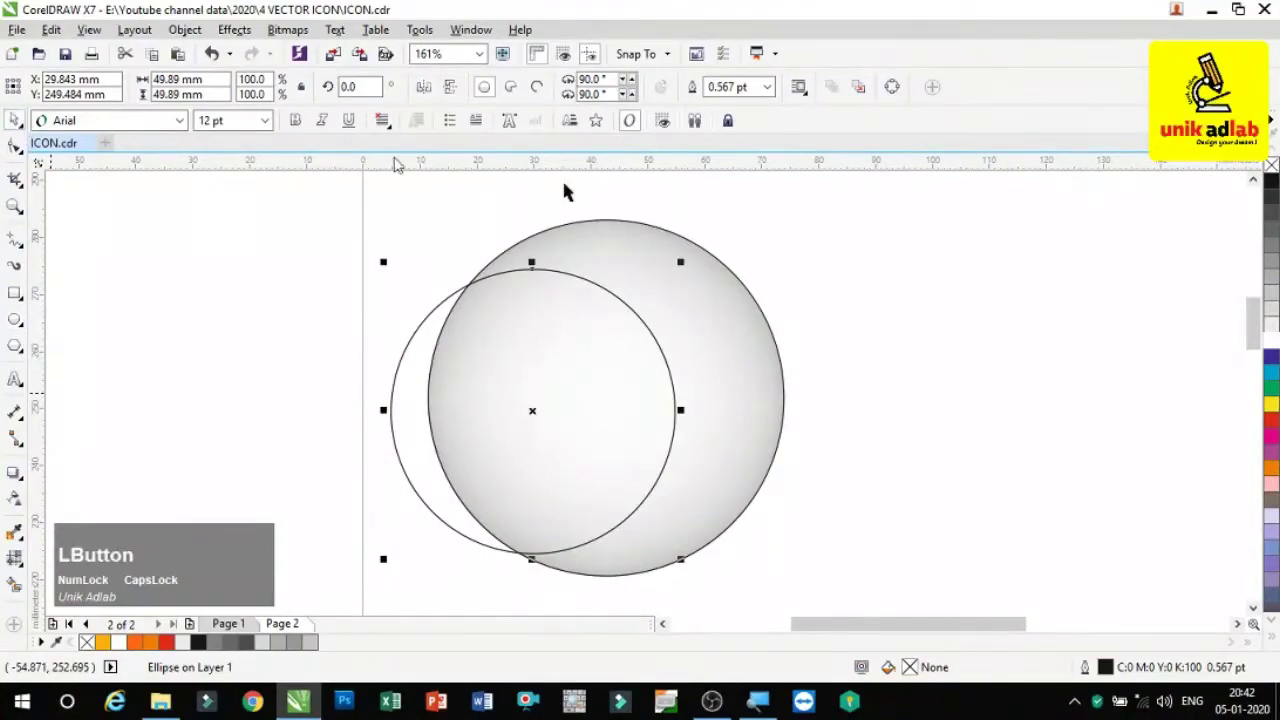
{"action": "left_click", "coordinate": [1273, 341]}
Step: Align the white circle's centre horizontally and vertically with the gray mesh-filled circle
{"action": "left_click", "coordinate": [731, 369], "text": "shift"}
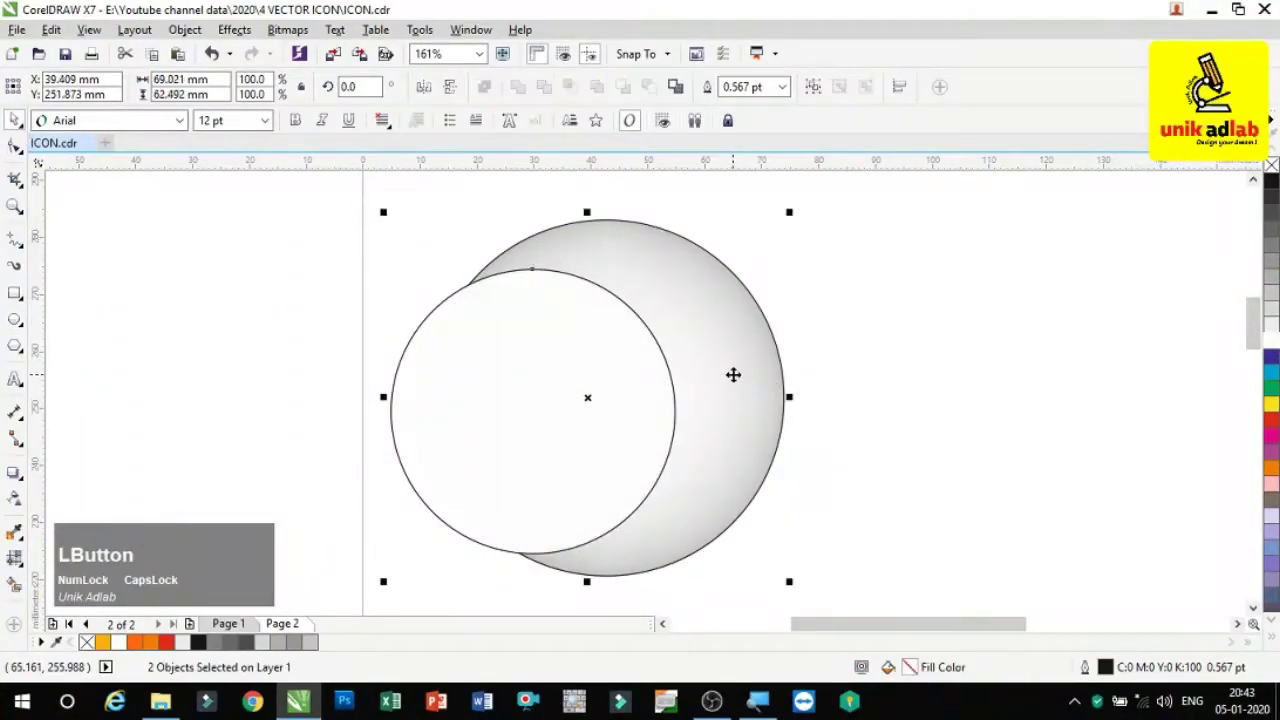
{"action": "key", "text": "c"}
{"action": "key", "text": "e"}
{"action": "left_click", "coordinate": [884, 410]}
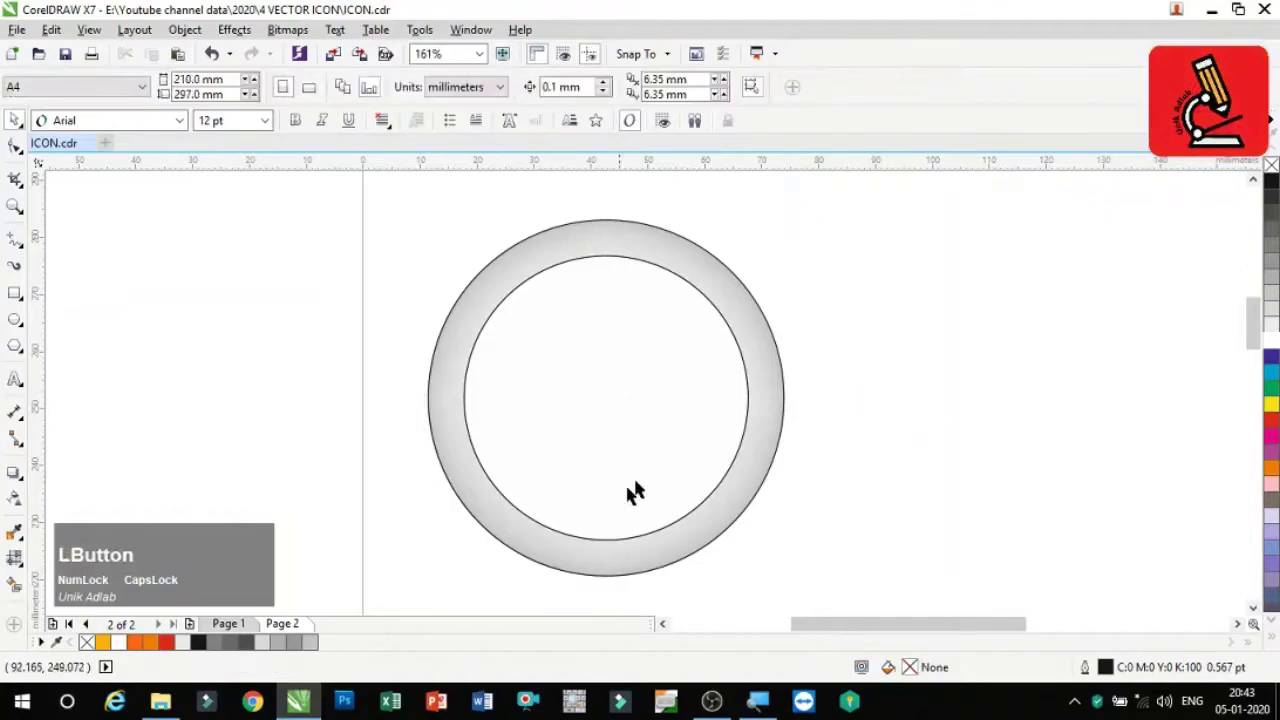
Step: Enlarge the white circle from its centre to about 52.2 mm in diameter and set its outline width to None
{"action": "left_click", "coordinate": [626, 437]}
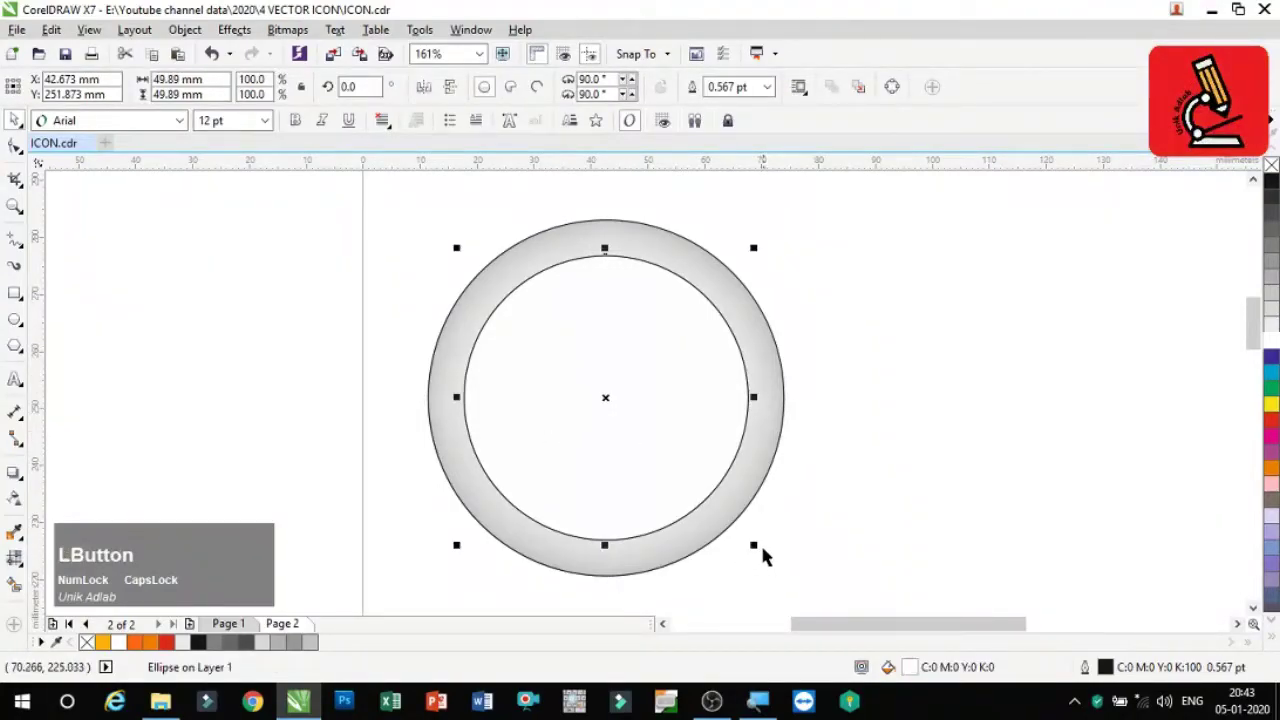
{"action": "left_click_drag", "start_coordinate": [755, 546], "coordinate": [763, 557]}
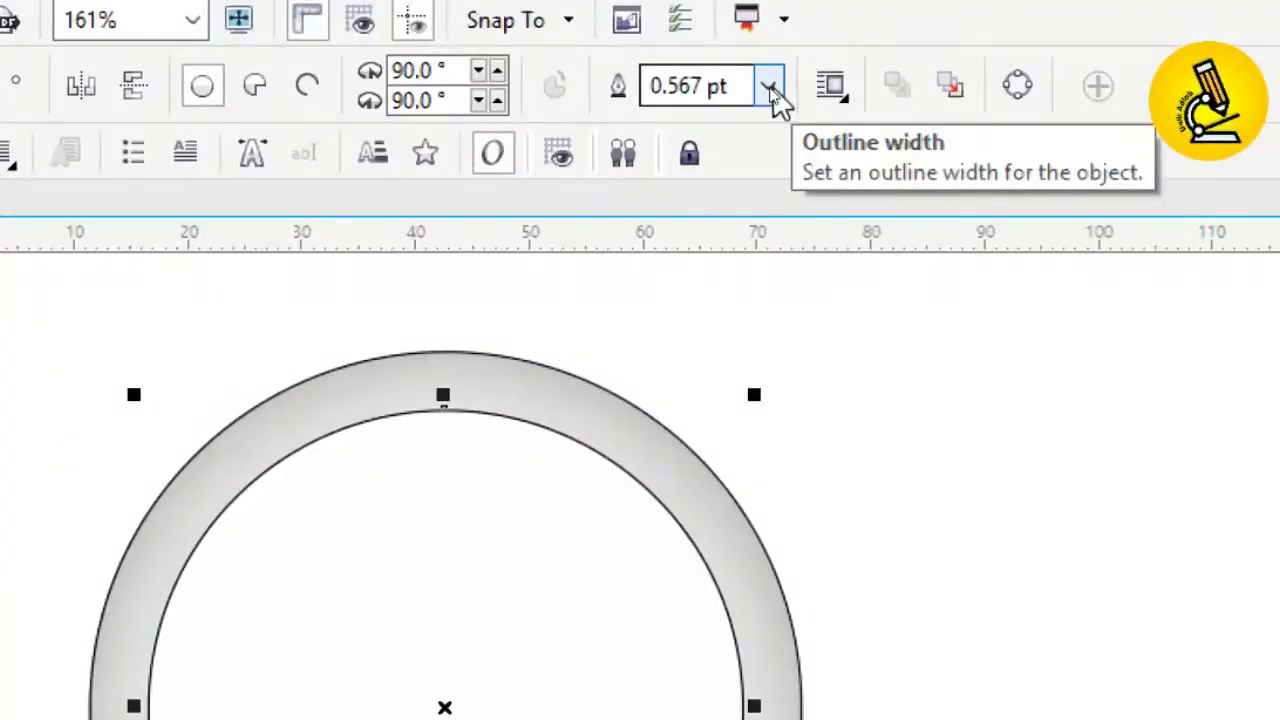
{"action": "left_click", "coordinate": [770, 88]}
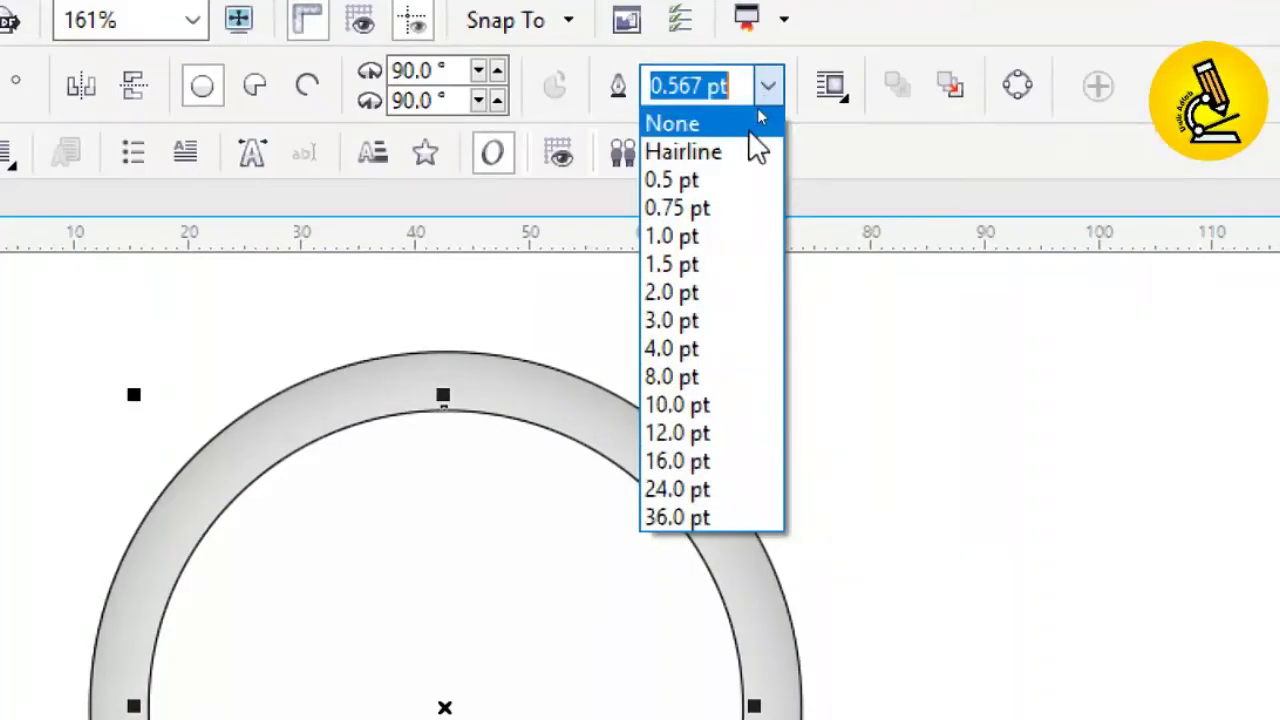
{"action": "left_click", "coordinate": [740, 122]}
{"action": "left_click", "coordinate": [866, 325]}
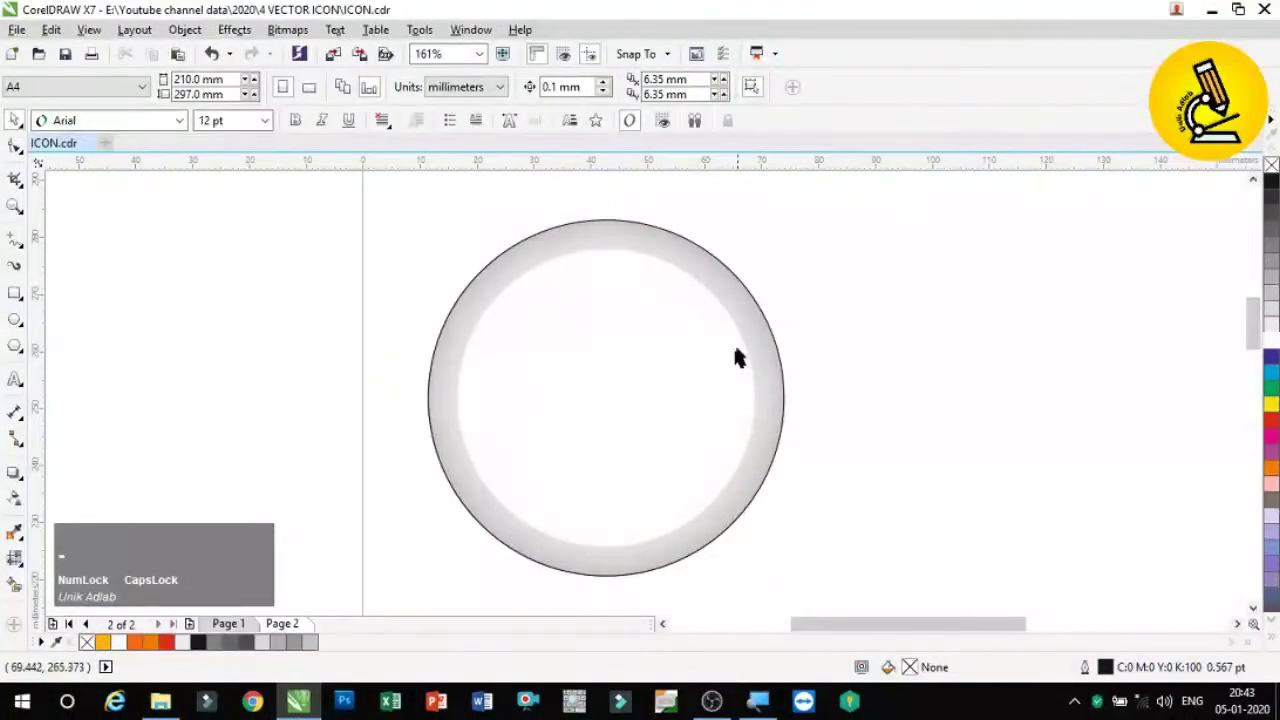
Step: Fill the inner circle with the yellow-orange colour R255 G176 B14 (#FFB00E)
{"action": "left_click", "coordinate": [636, 465]}
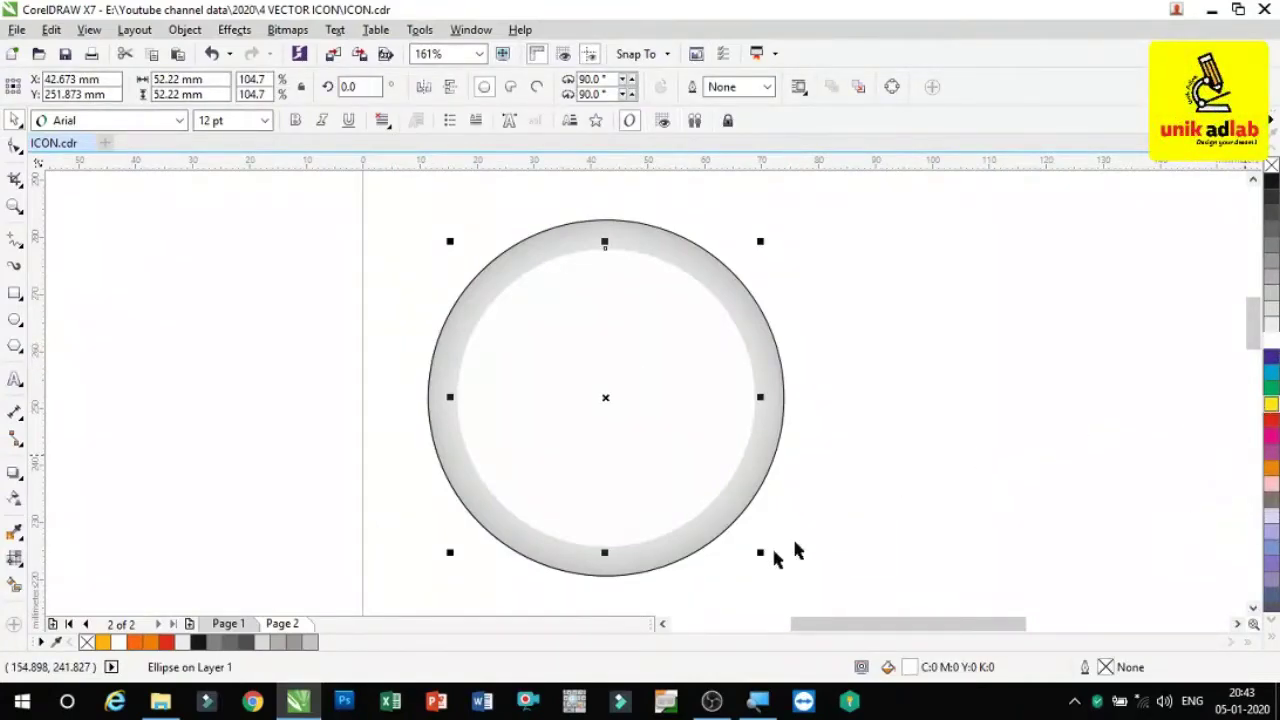
{"action": "left_click", "coordinate": [104, 643]}
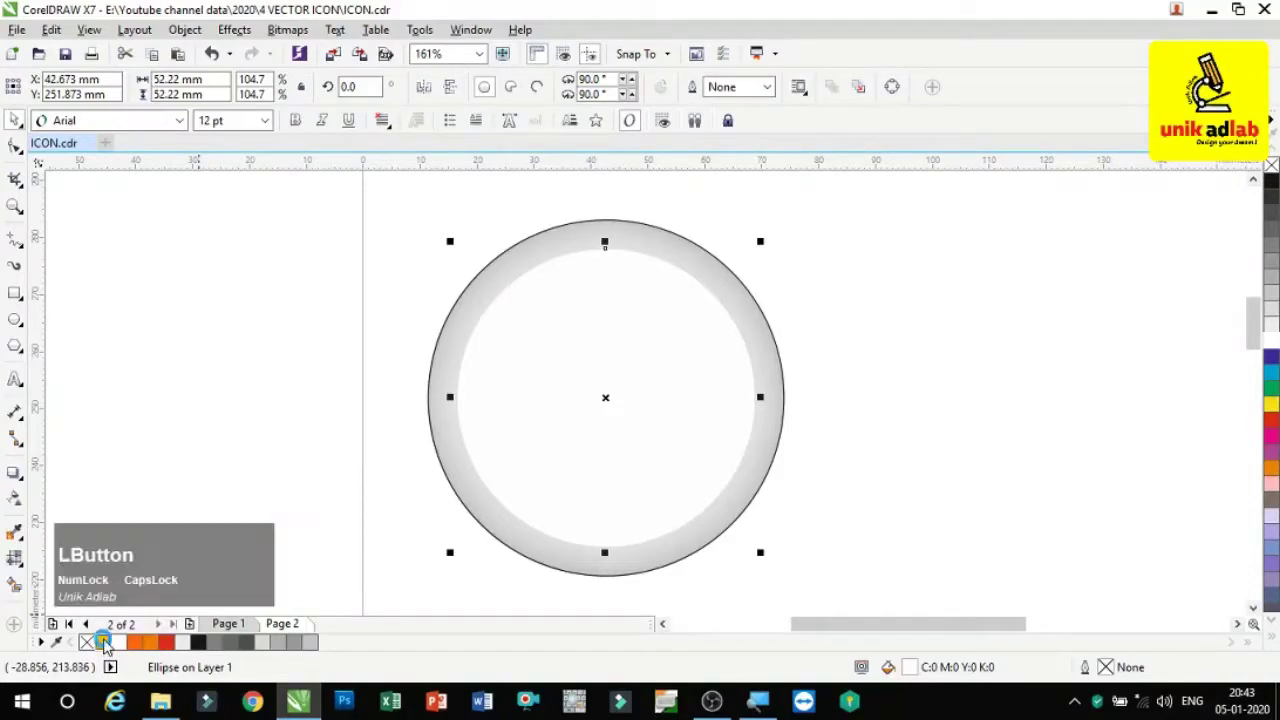
{"action": "left_click", "coordinate": [326, 348]}
{"action": "left_click", "coordinate": [581, 398]}
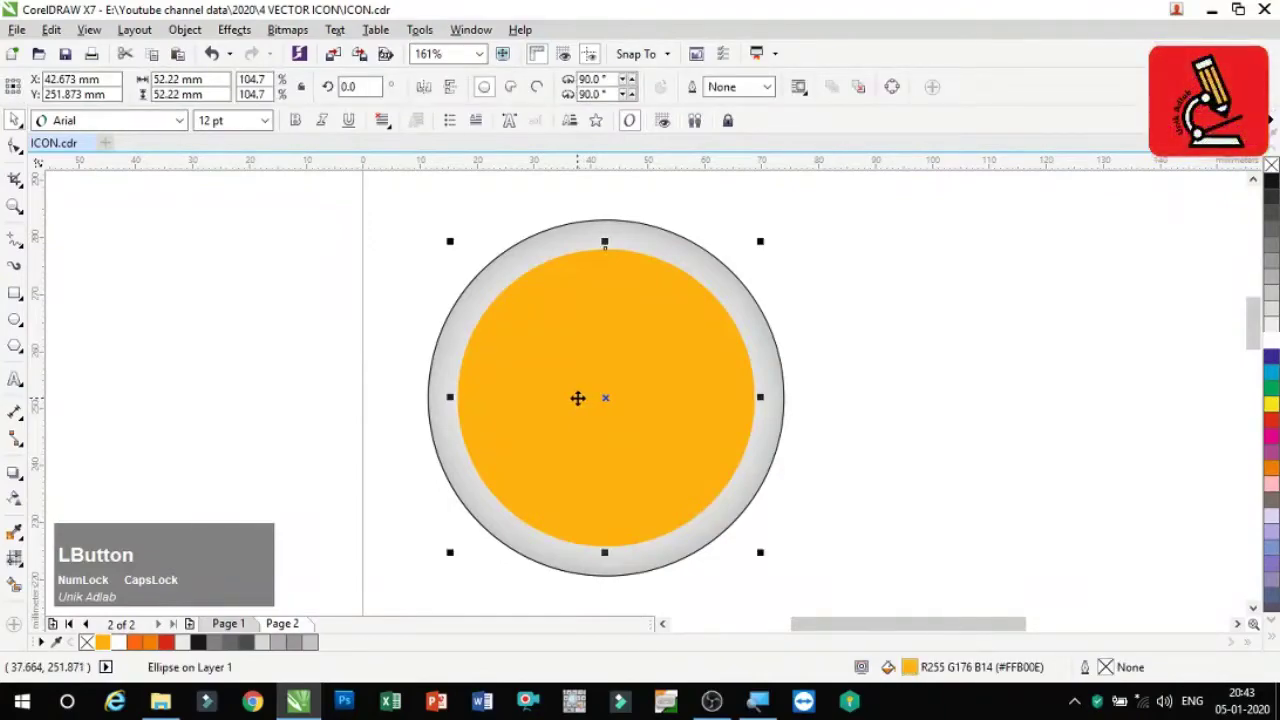
Step: Draw an ellipse about 28.8 mm wide and 21.6 mm high in the upper half of the orange circle
{"action": "left_click", "coordinate": [16, 320]}
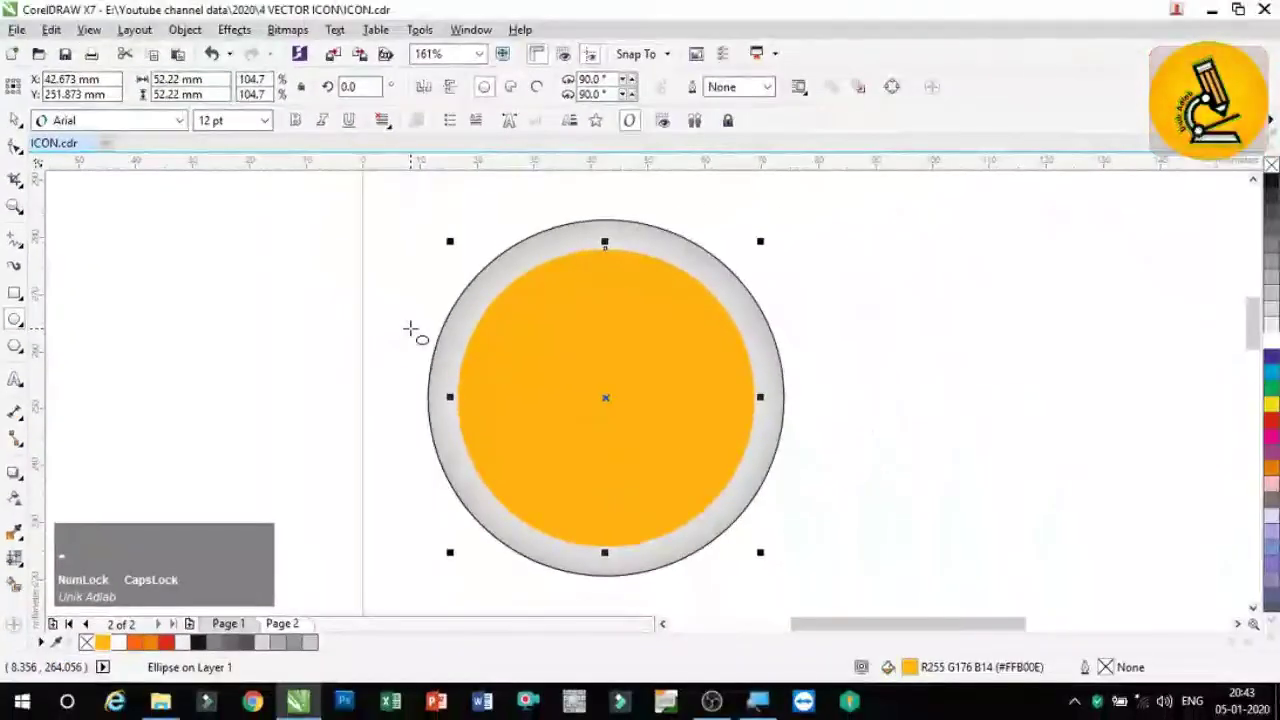
{"action": "left_click_drag", "start_coordinate": [535, 278], "coordinate": [706, 407]}
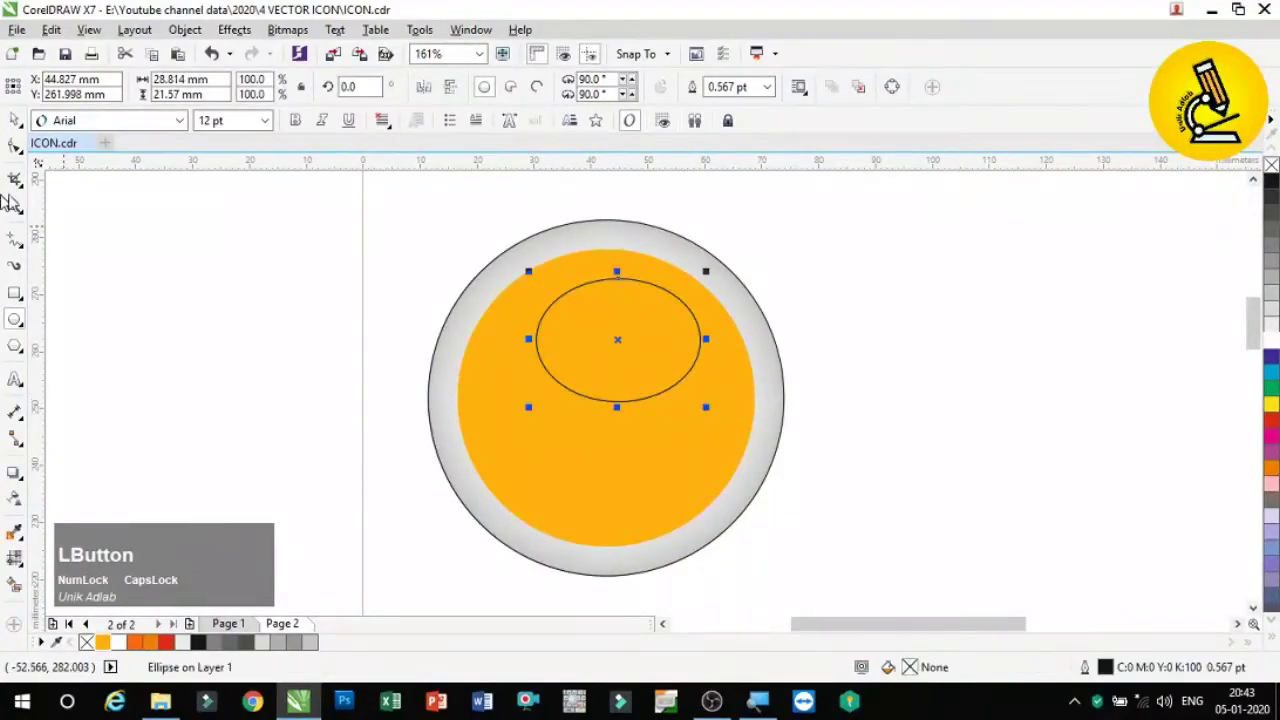
{"action": "left_click", "coordinate": [18, 121]}
Step: Move the ellipse up, centre it horizontally on the orange circle and stretch its height downward to about 24.5 mm
{"action": "left_click_drag", "start_coordinate": [615, 334], "coordinate": [602, 317]}
{"action": "left_click", "coordinate": [612, 427], "text": "shift"}
{"action": "key", "text": "c"}
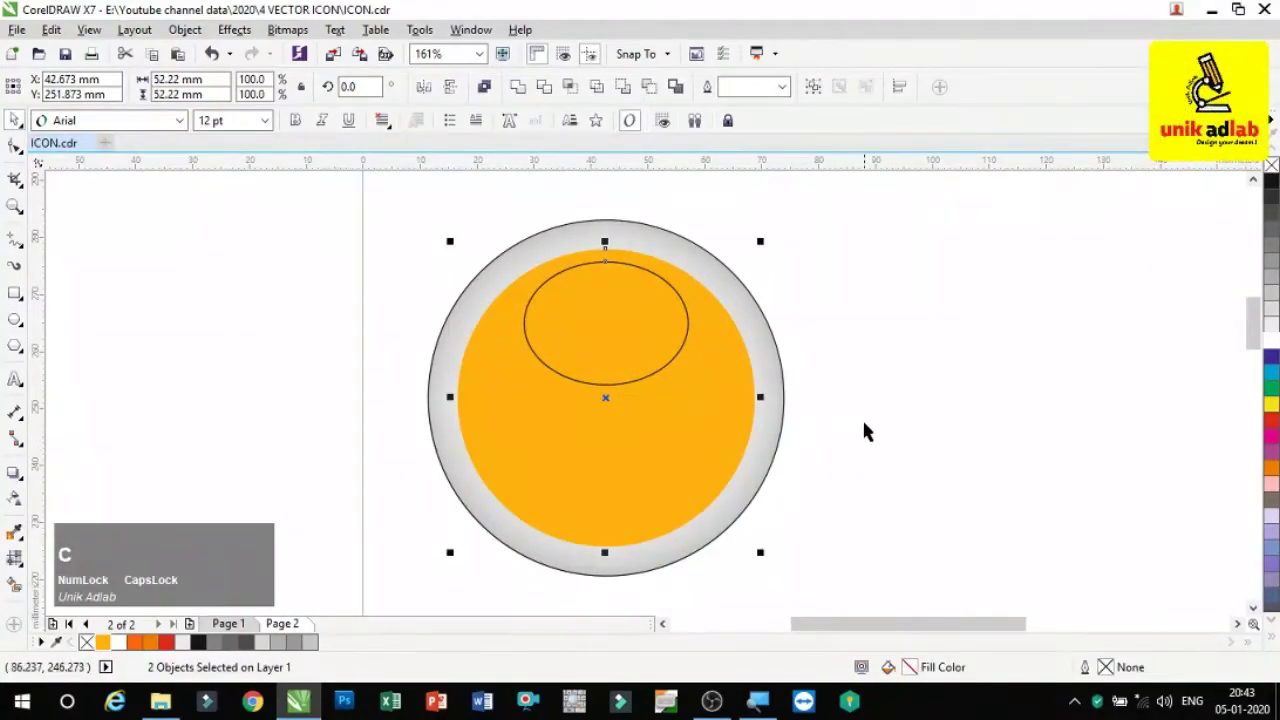
{"action": "left_click", "coordinate": [862, 420]}
{"action": "left_click", "coordinate": [622, 350]}
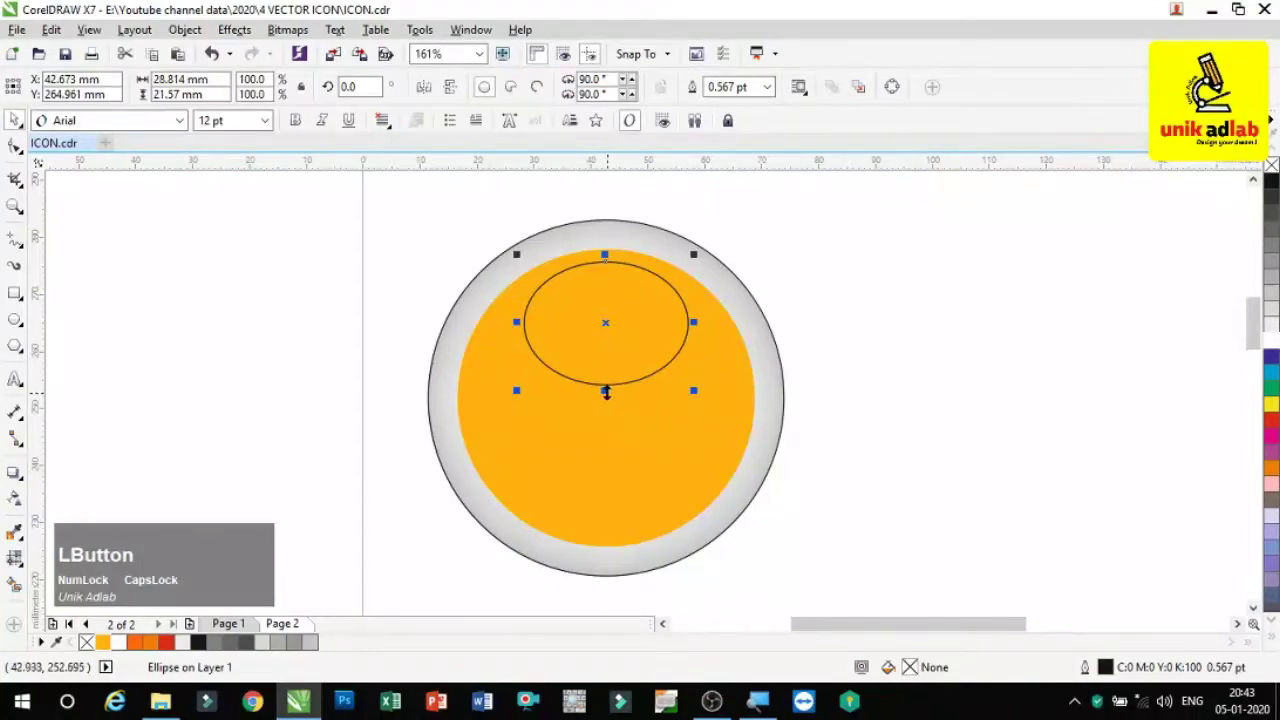
{"action": "left_click_drag", "start_coordinate": [605, 392], "coordinate": [605, 407]}
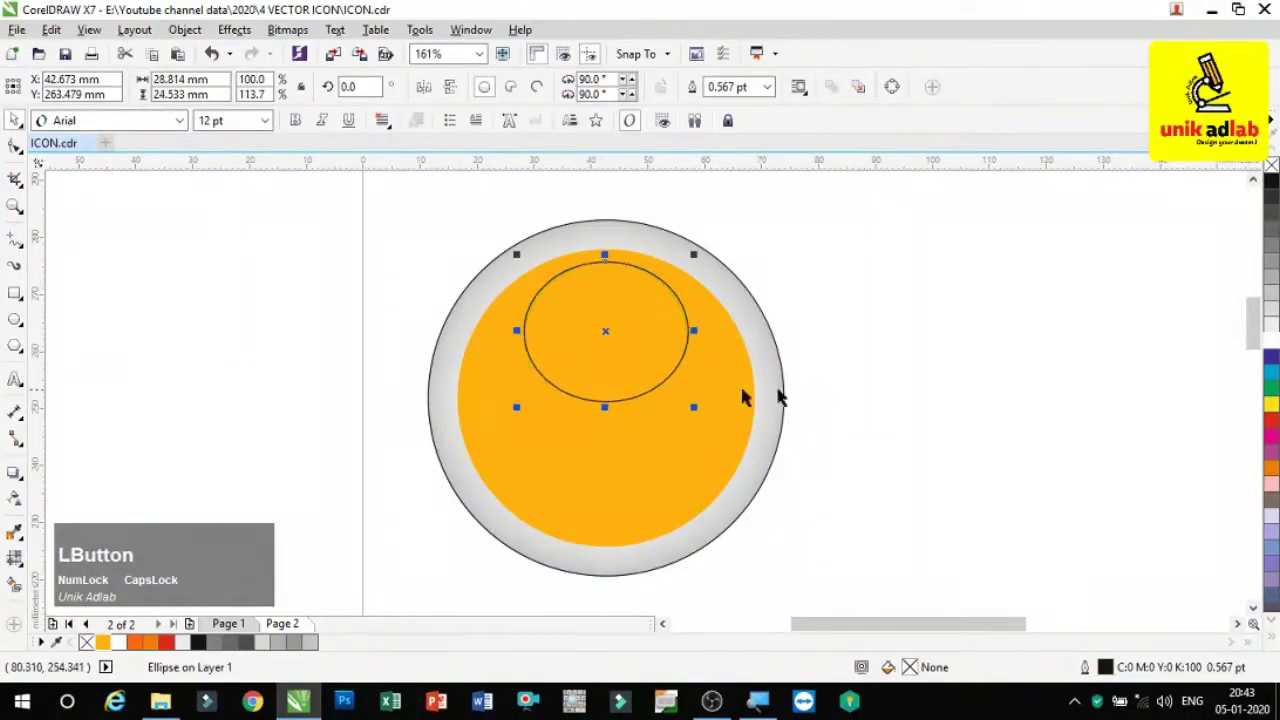
Step: Fill the ellipse with white and set its outline width to None
{"action": "left_click", "coordinate": [1270, 340]}
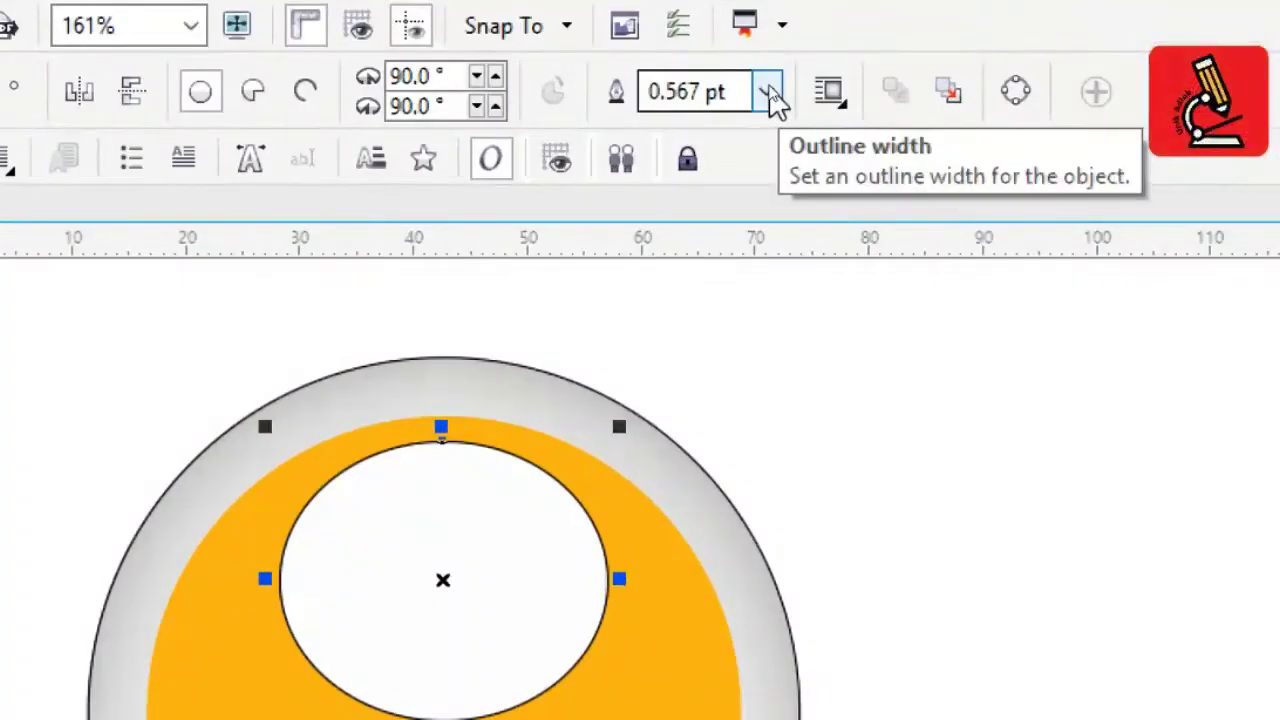
{"action": "left_click", "coordinate": [770, 93]}
{"action": "left_click", "coordinate": [750, 145]}
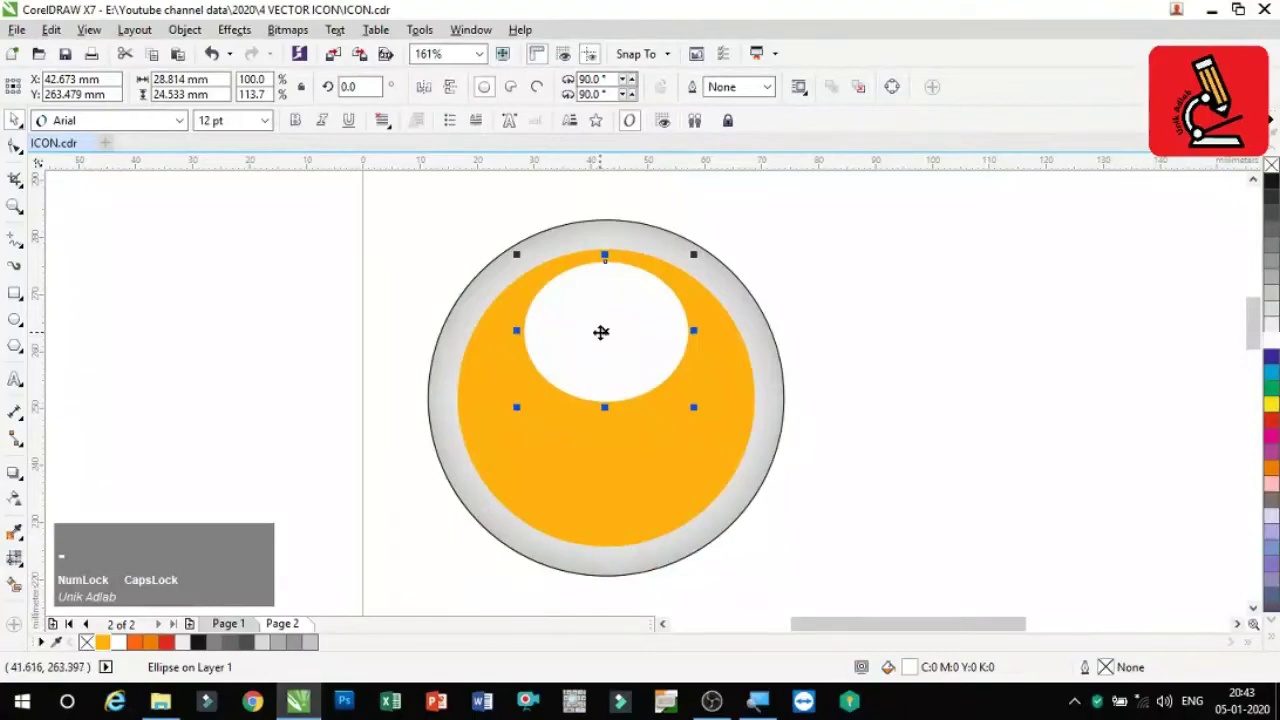
Step: Apply a uniform transparency of 50 to the white ellipse on the orange circle
{"action": "left_click", "coordinate": [24, 500]}
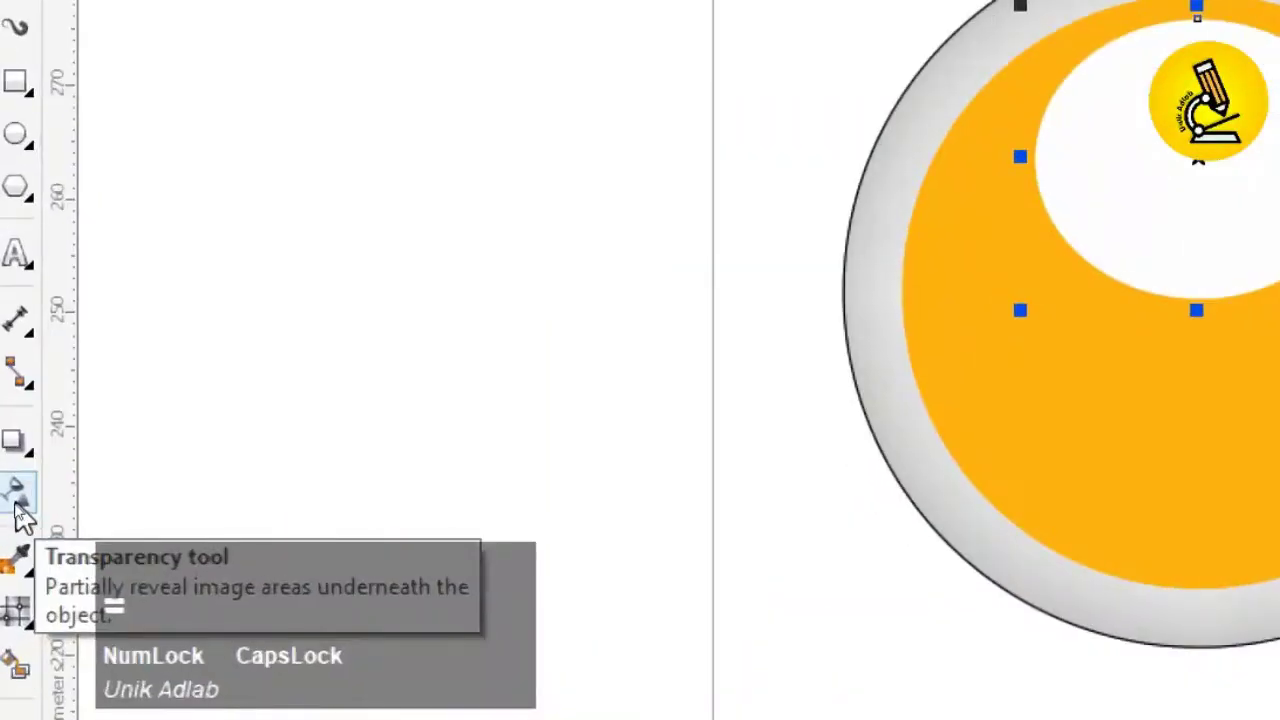
{"action": "left_click", "coordinate": [26, 505]}
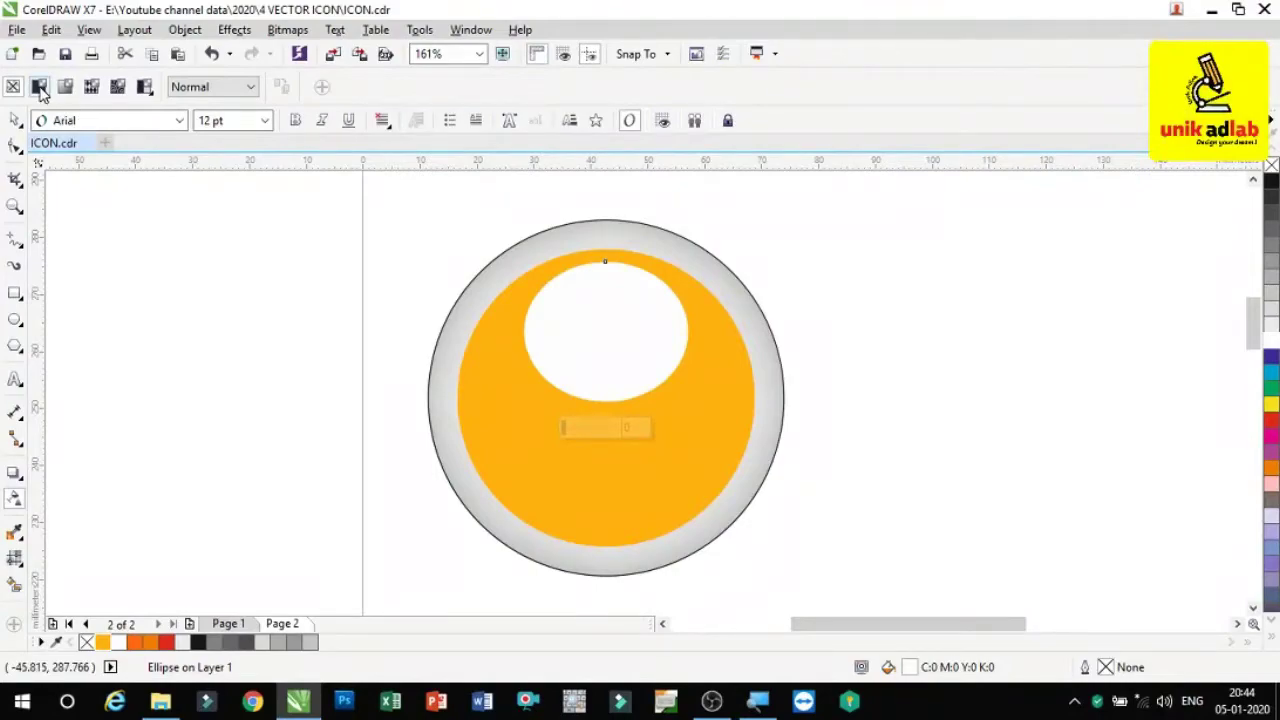
{"action": "key", "text": "super+equal"}
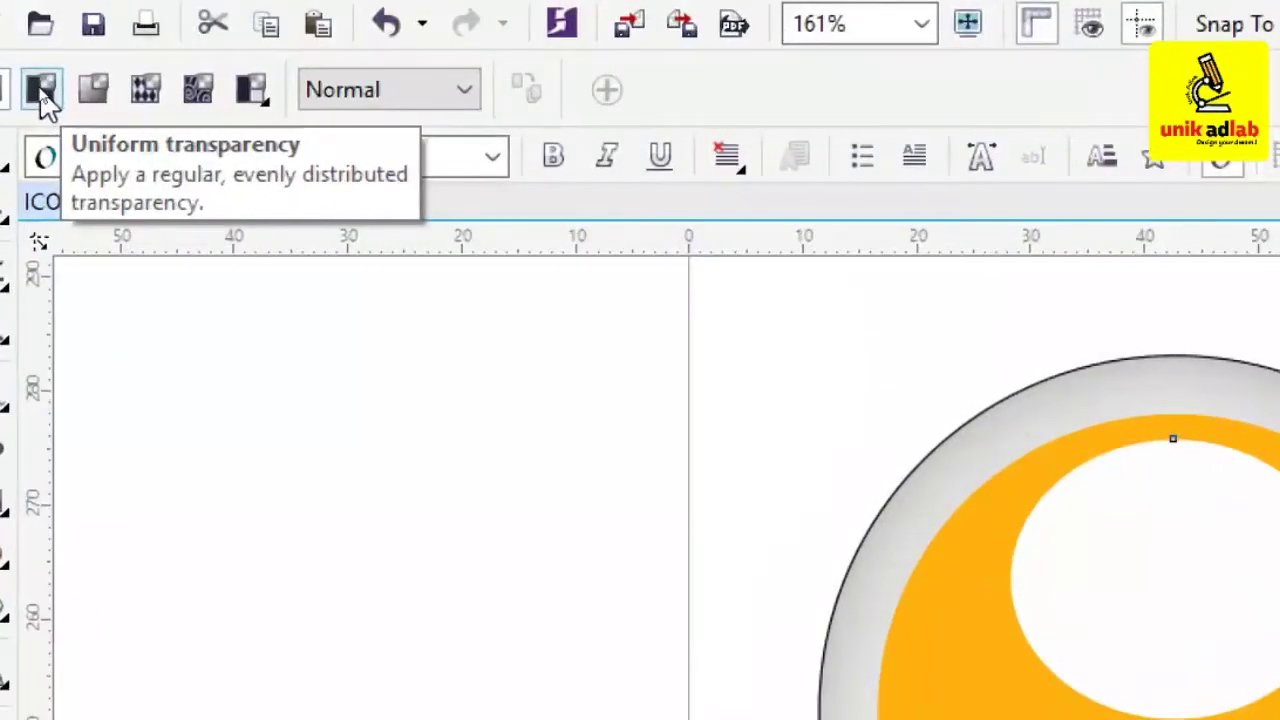
{"action": "left_click", "coordinate": [42, 92]}
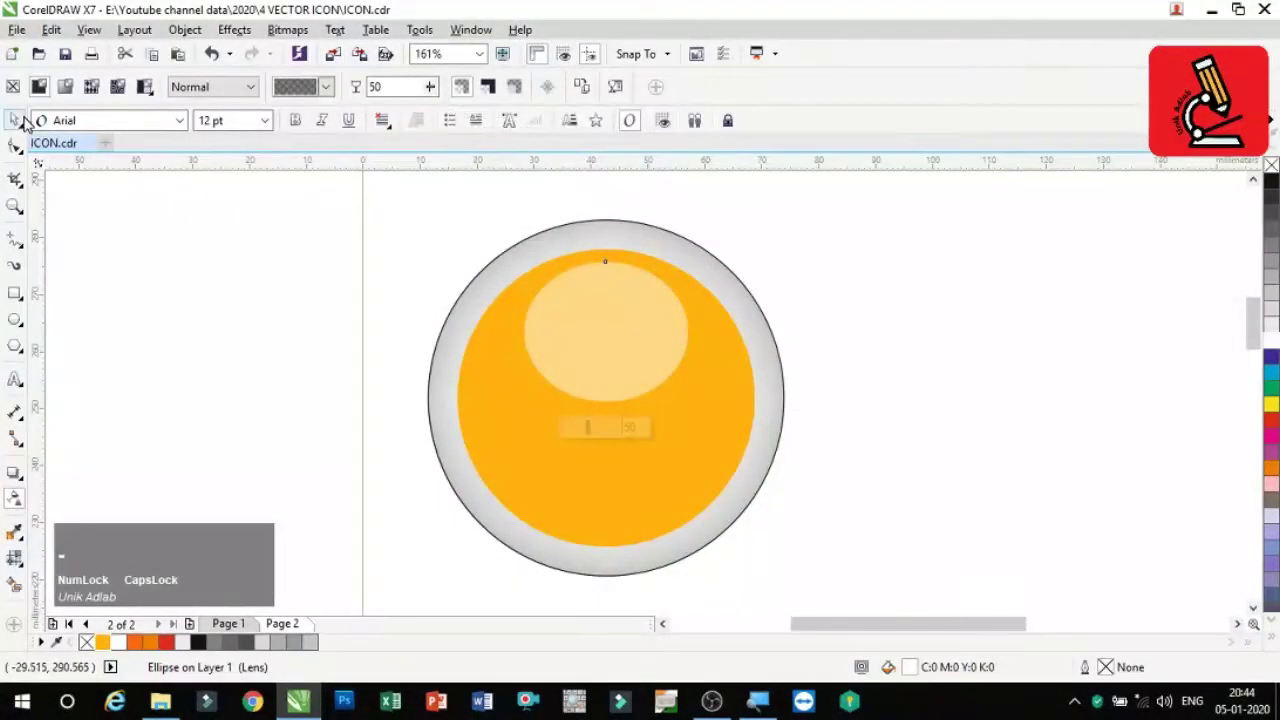
Step: Convert the semi-transparent ellipse to a 300 dpi CMYK Color (32-bit) bitmap with anti-aliasing and a transparent background
{"action": "left_click", "coordinate": [16, 120]}
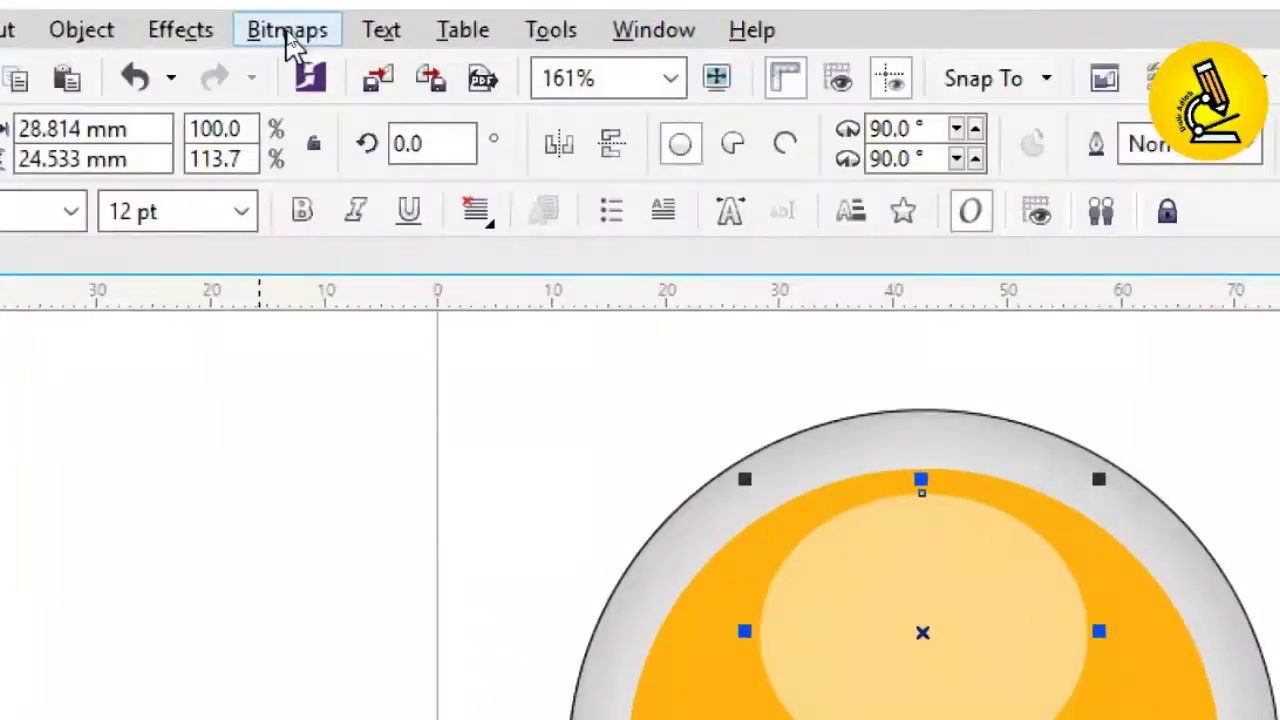
{"action": "left_click", "coordinate": [287, 30]}
{"action": "left_click", "coordinate": [316, 72]}
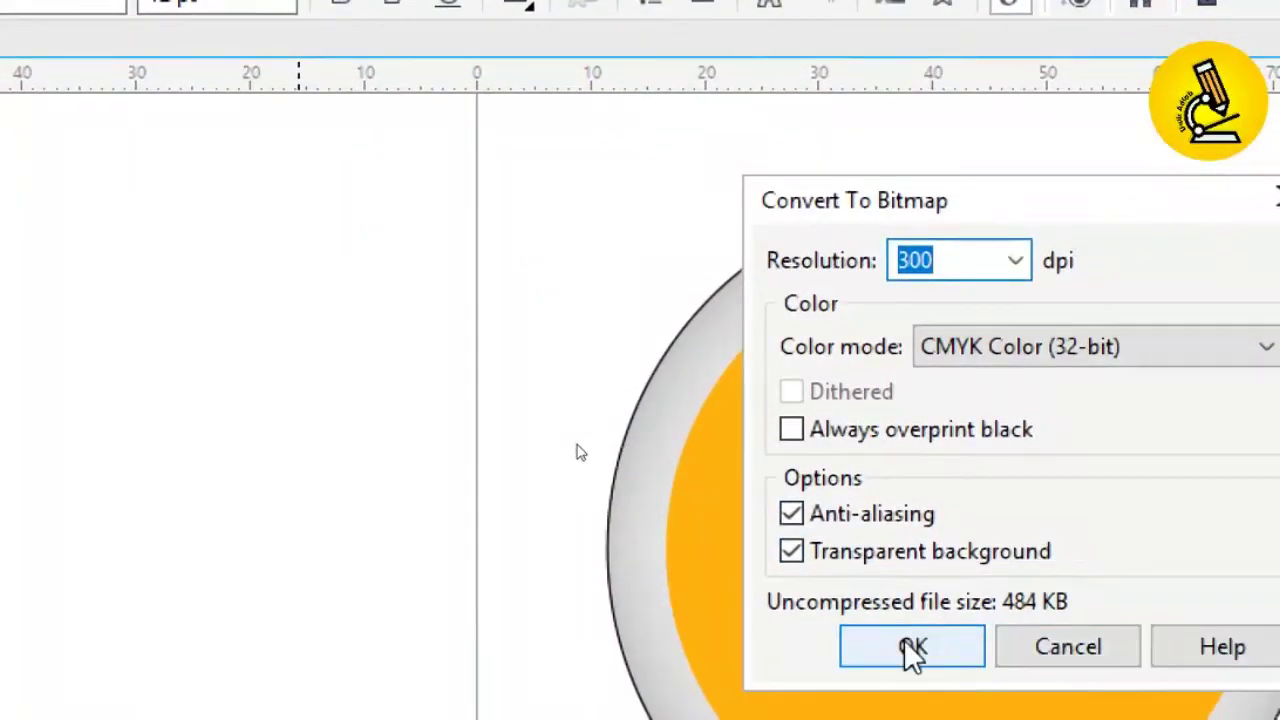
{"action": "left_click", "coordinate": [914, 650]}
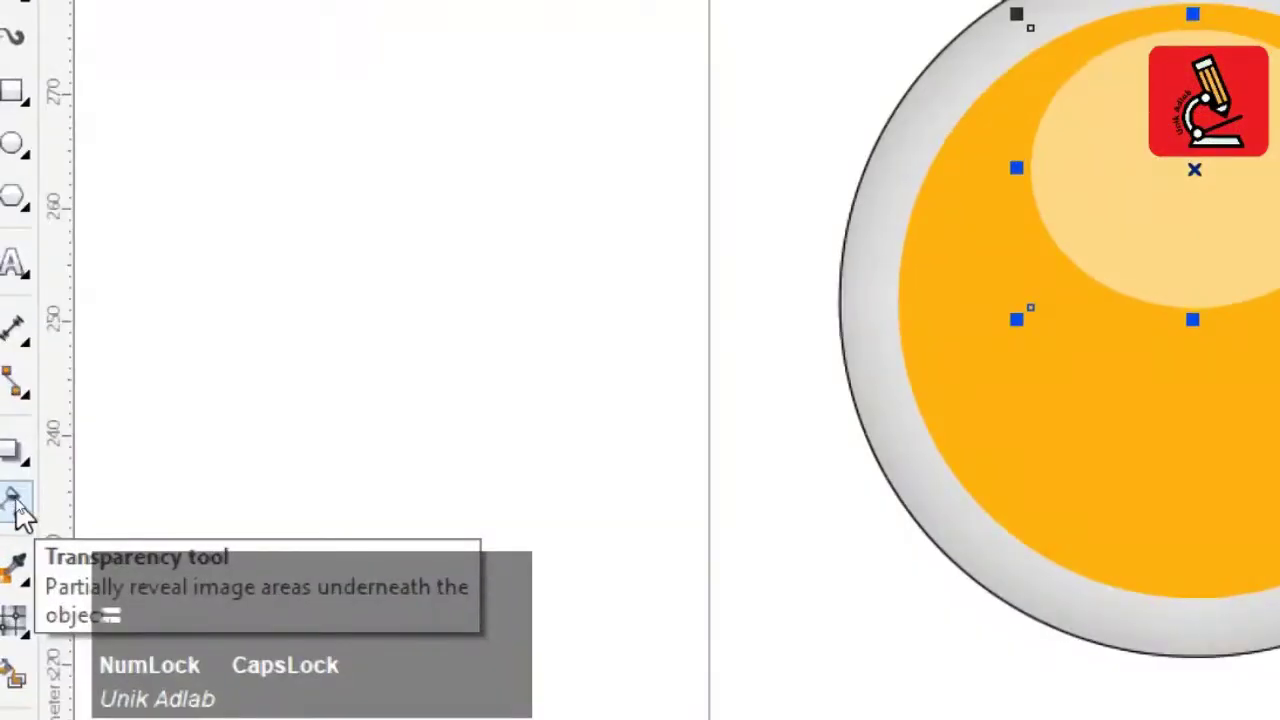
Step: Apply a linear transparency to the highlight bitmap, fading it out from its top edge down to its lower edge
{"action": "left_click", "coordinate": [16, 507]}
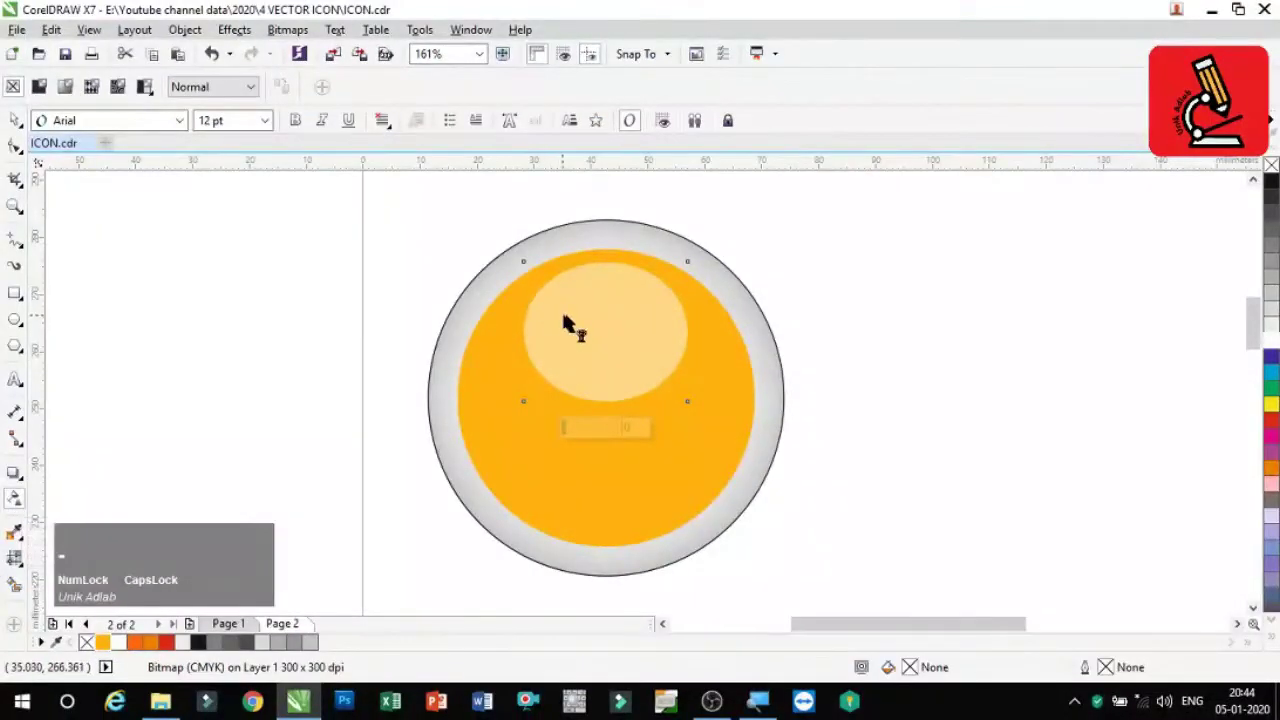
{"action": "left_click_drag", "start_coordinate": [601, 269], "coordinate": [603, 391]}
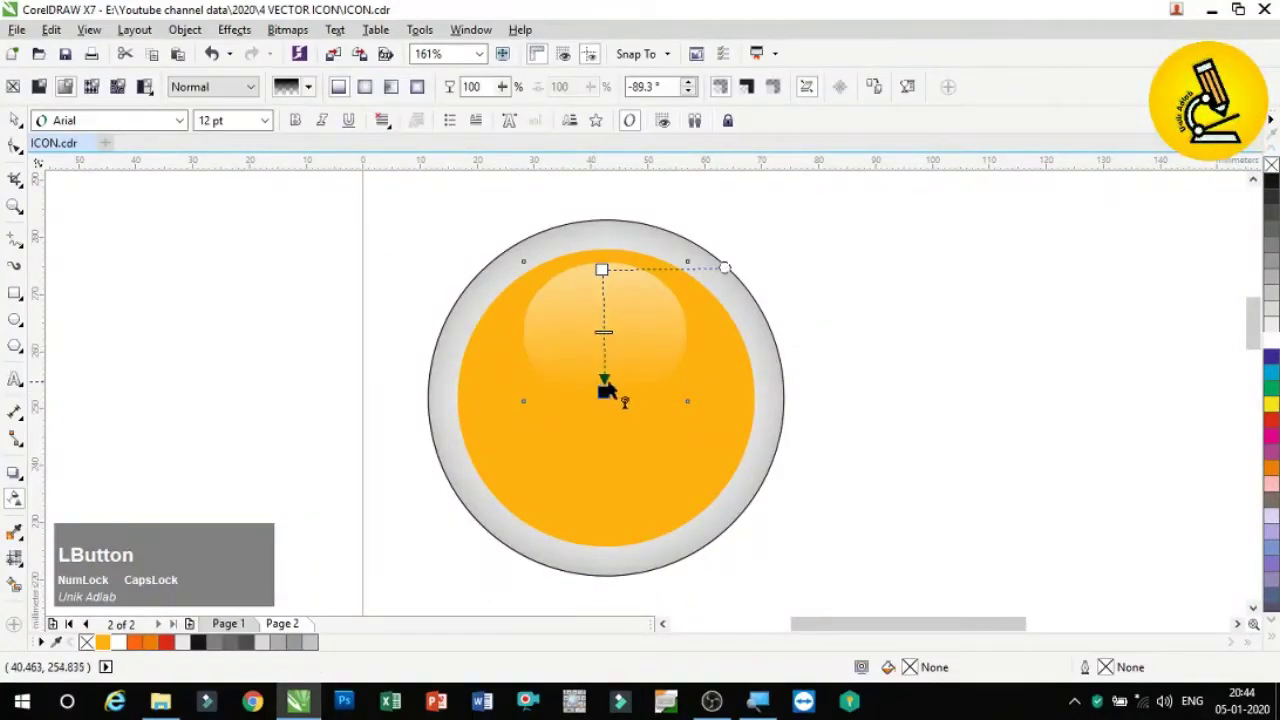
{"action": "left_click", "coordinate": [14, 120]}
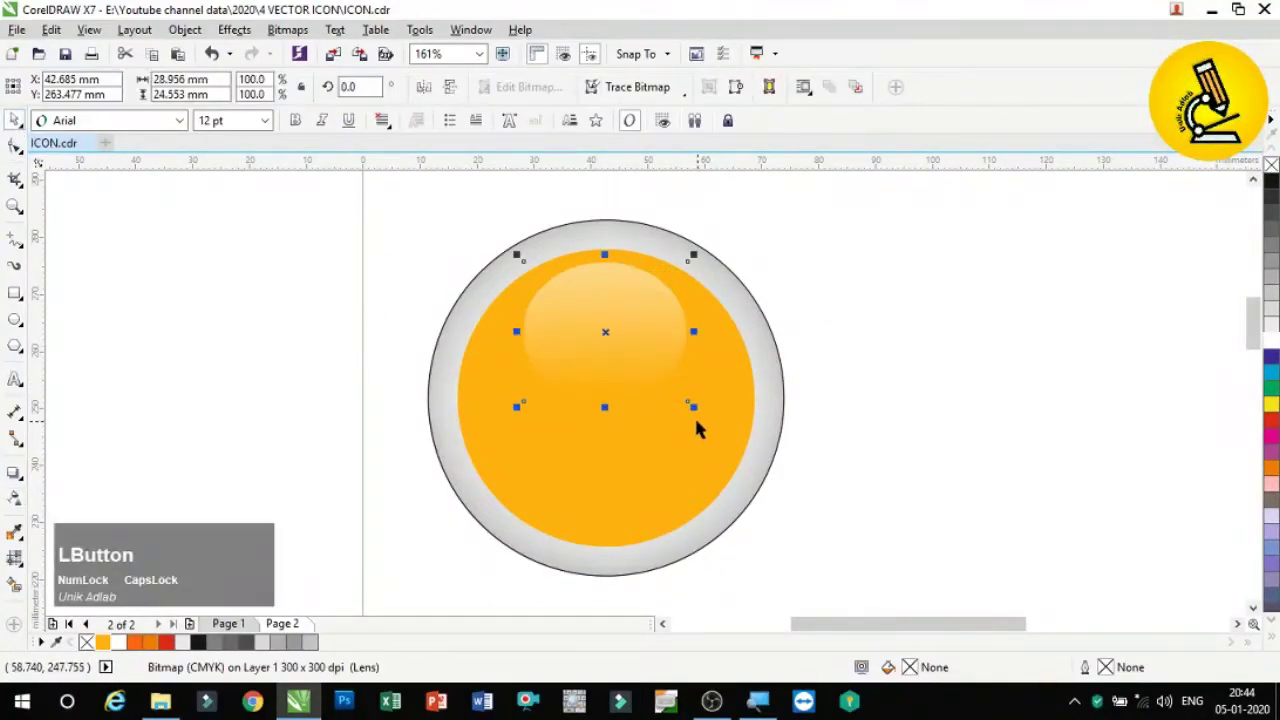
Step: Stretch the highlight bitmap wider on both sides and slightly taller so it covers more of the orange circle's upper half
{"action": "left_click", "coordinate": [689, 409]}
{"action": "left_click", "coordinate": [683, 403]}
{"action": "left_click_drag", "start_coordinate": [695, 331], "coordinate": [720, 333]}
{"action": "left_click_drag", "start_coordinate": [605, 407], "coordinate": [608, 426]}
{"action": "left_click", "coordinate": [815, 425]}
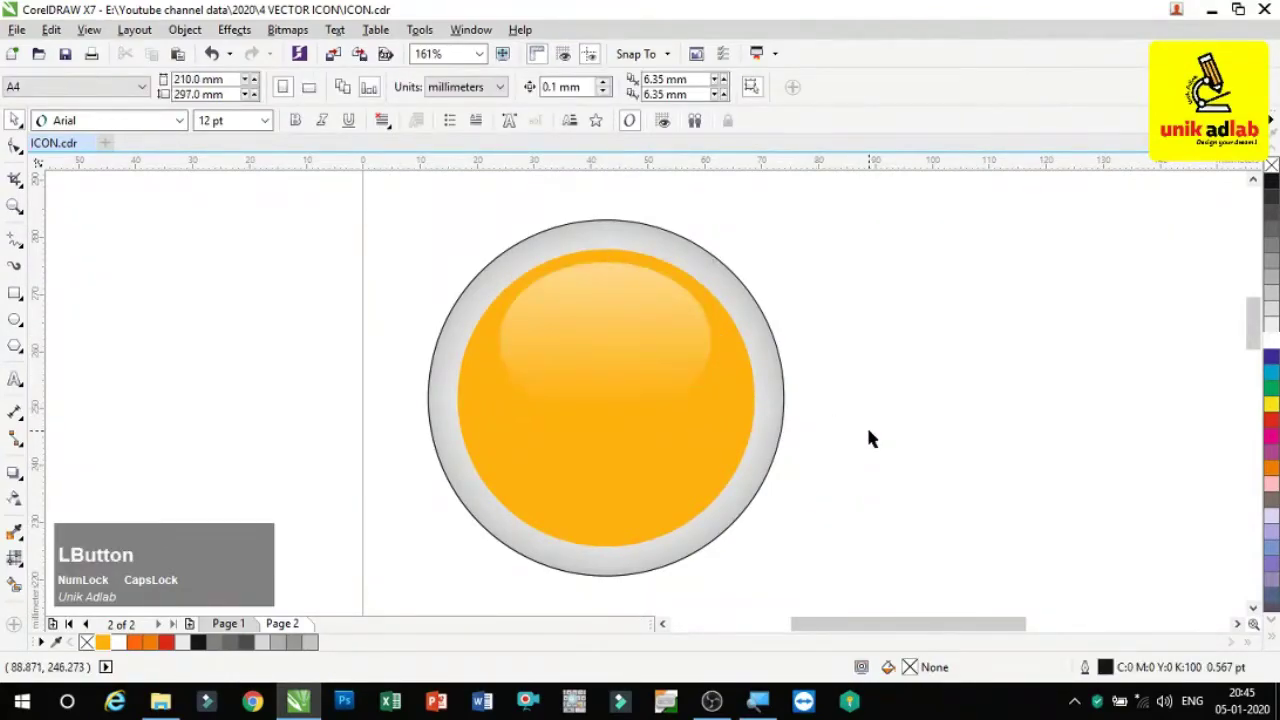
Step: Apply a mesh fill to the orange circle and colour its leftmost node red (C0 M100 Y100 K0)
{"action": "left_click", "coordinate": [625, 498]}
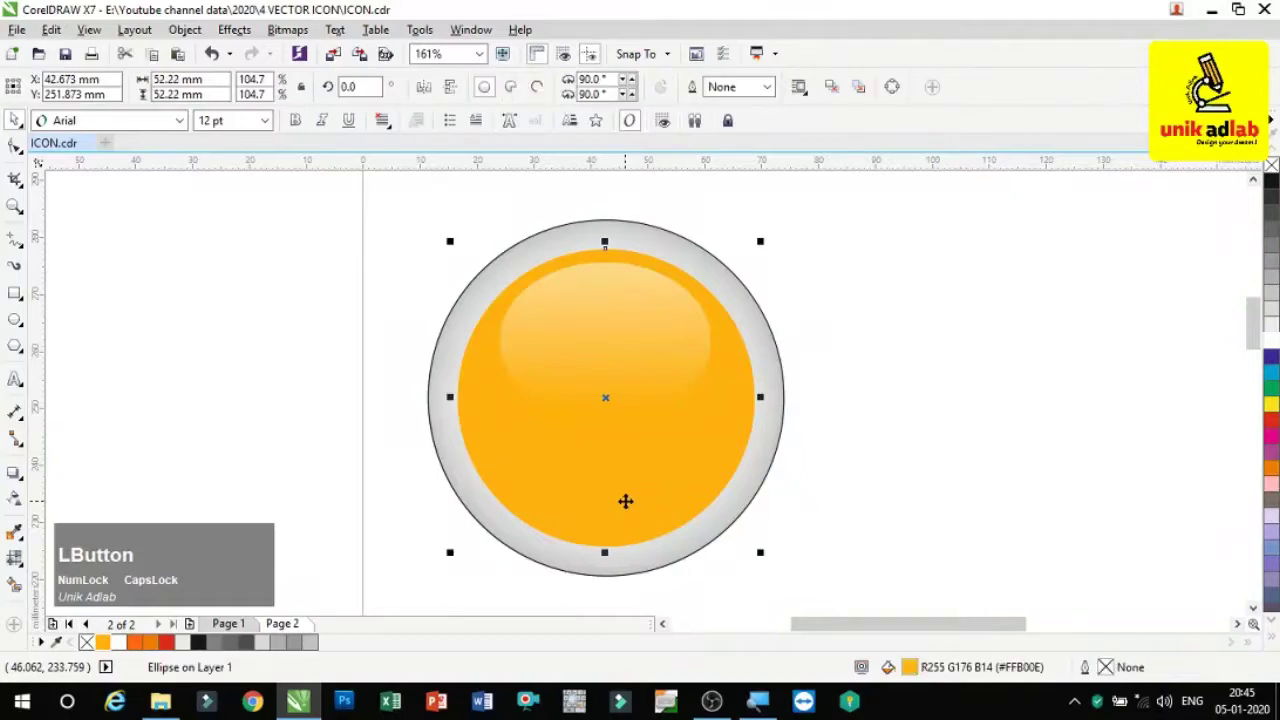
{"action": "left_click", "coordinate": [20, 562]}
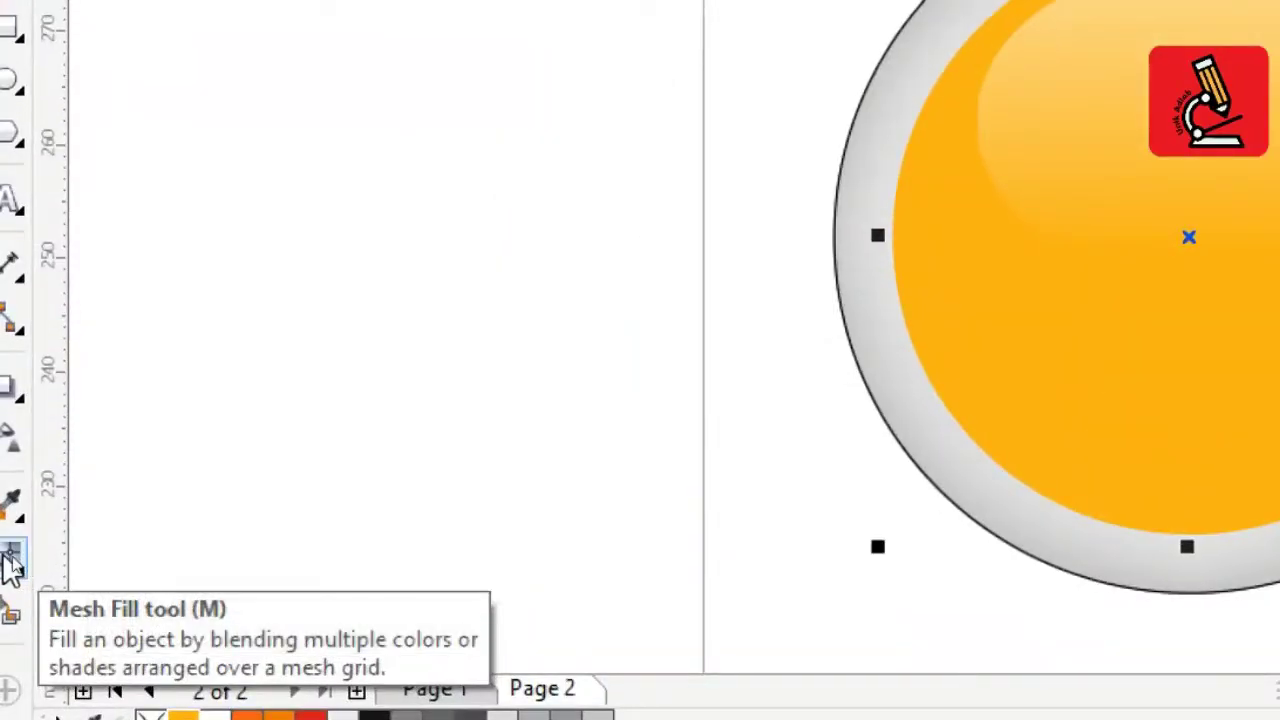
{"action": "left_click", "coordinate": [12, 562]}
{"action": "key", "text": "super"}
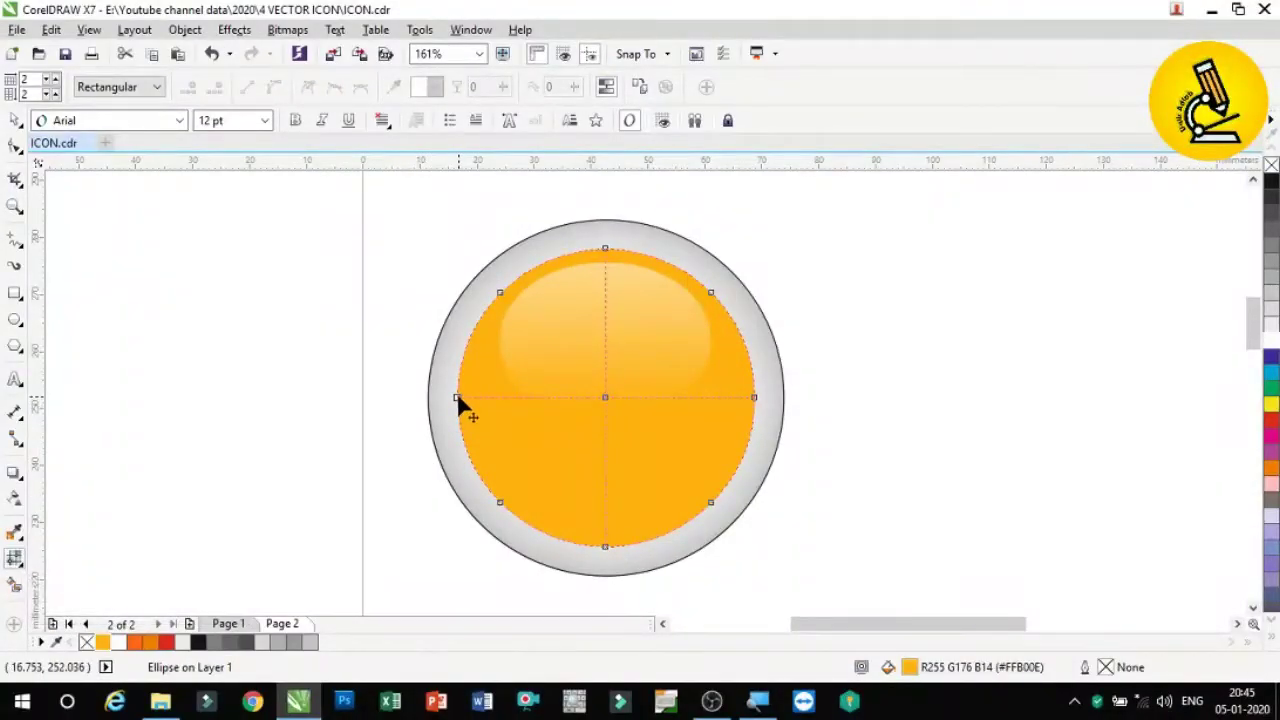
{"action": "left_click", "coordinate": [456, 397]}
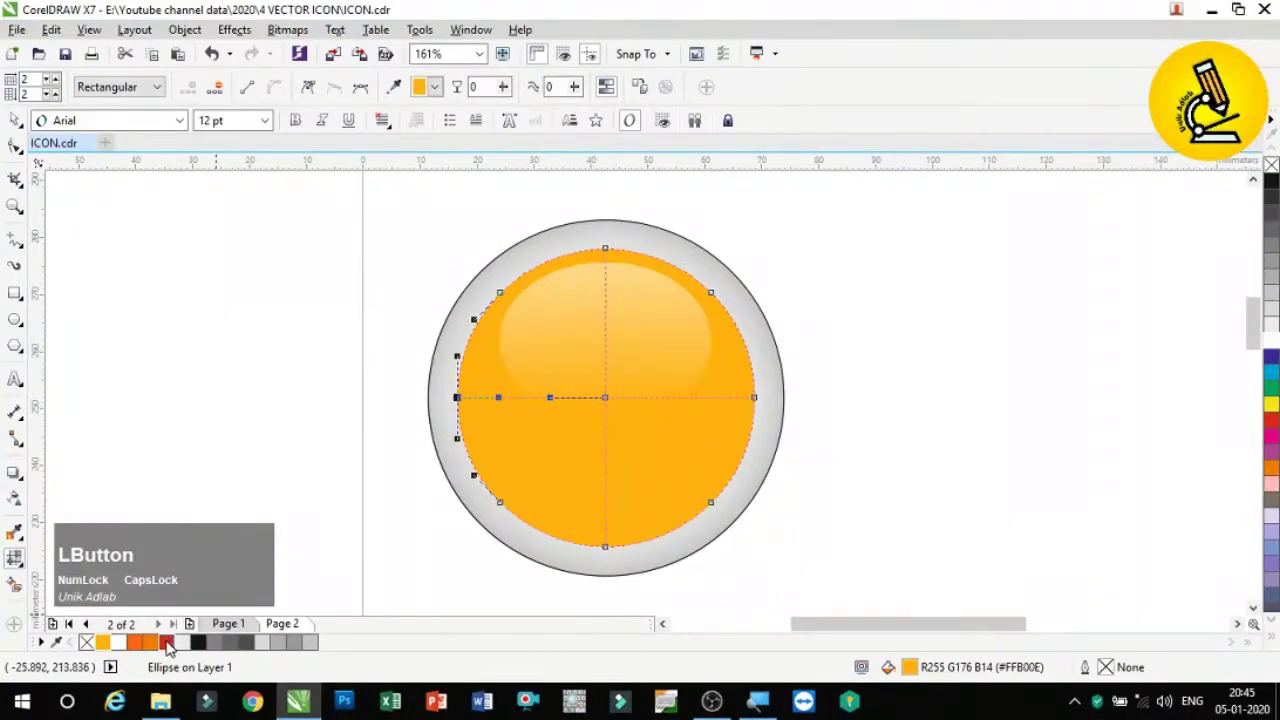
{"action": "left_click", "coordinate": [167, 643]}
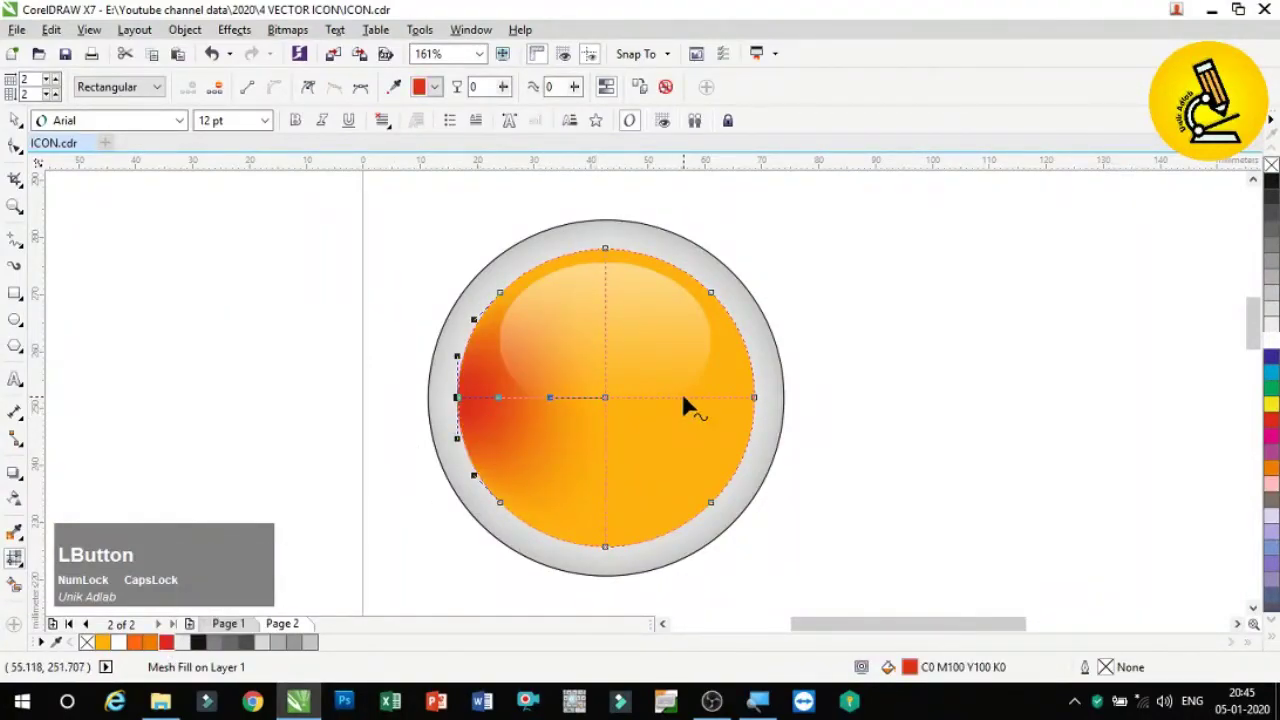
Step: Colour the rightmost mesh node of the orange circle red (C0 M100 Y100 K0)
{"action": "left_click", "coordinate": [756, 399]}
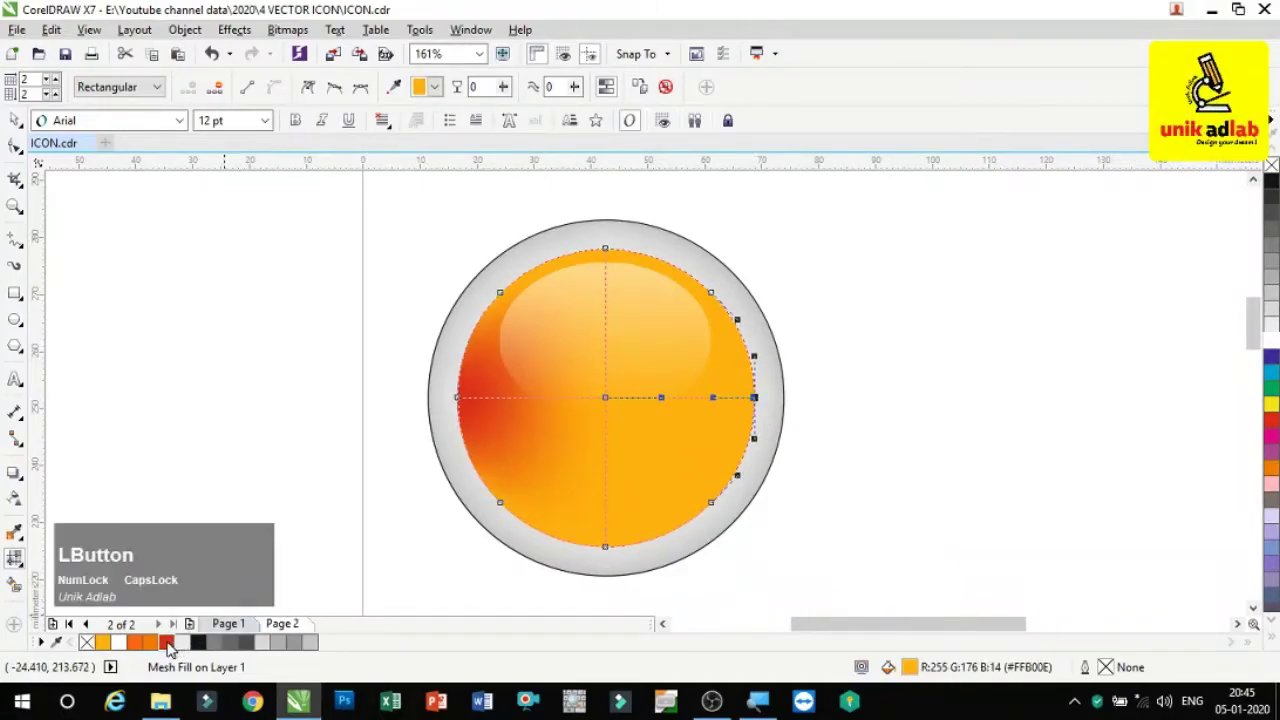
{"action": "left_click", "coordinate": [167, 643]}
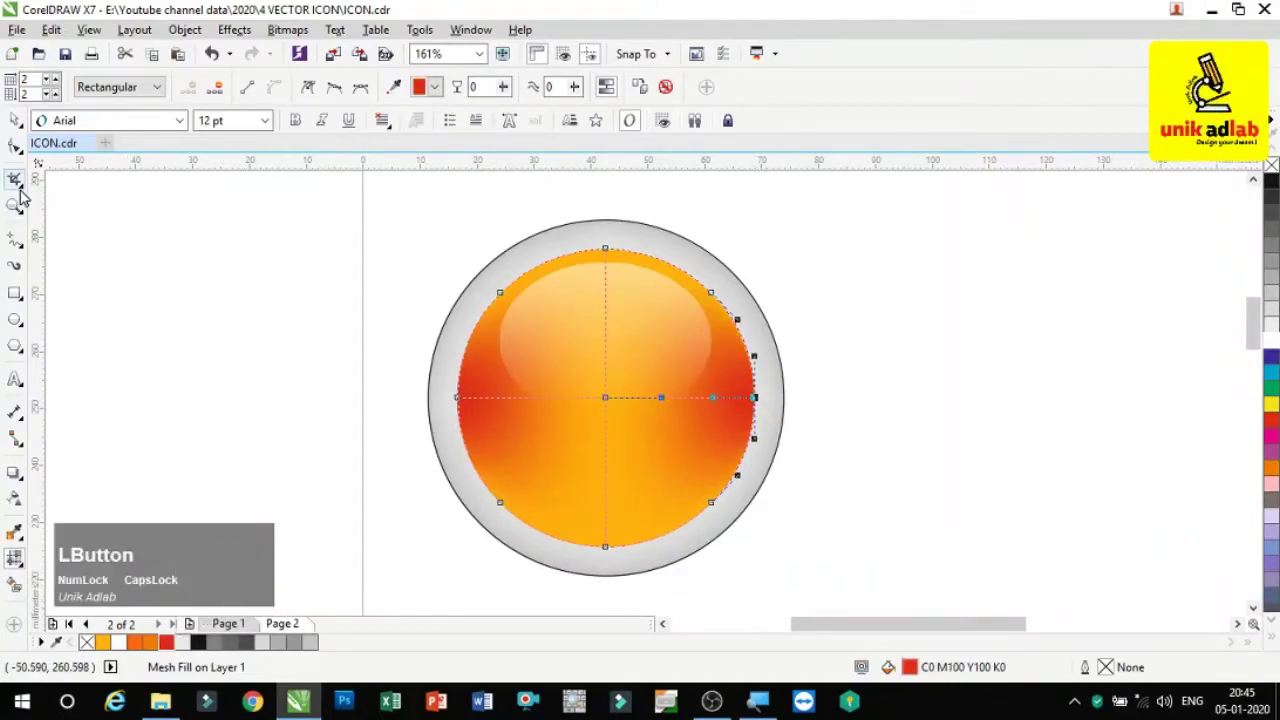
{"action": "left_click", "coordinate": [17, 122]}
{"action": "left_click", "coordinate": [260, 260]}
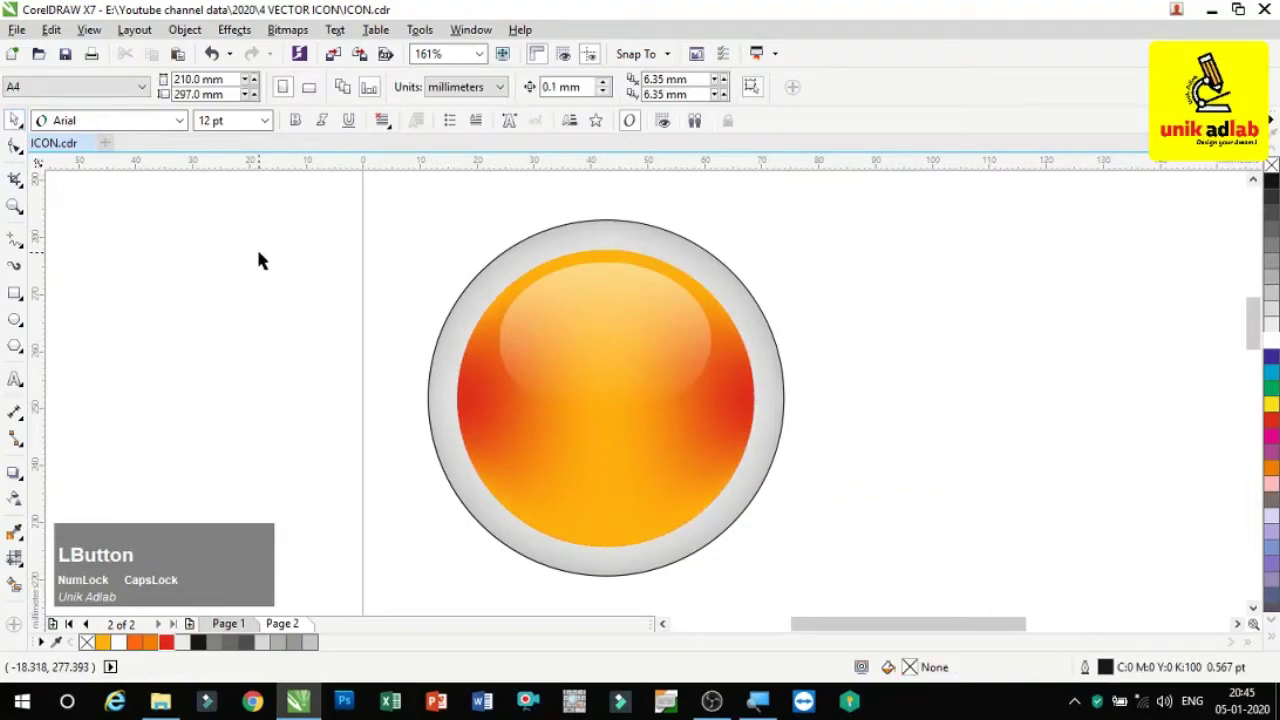
Step: Remove the black outline from the grey outer circle of the button
{"action": "left_click", "coordinate": [14, 206]}
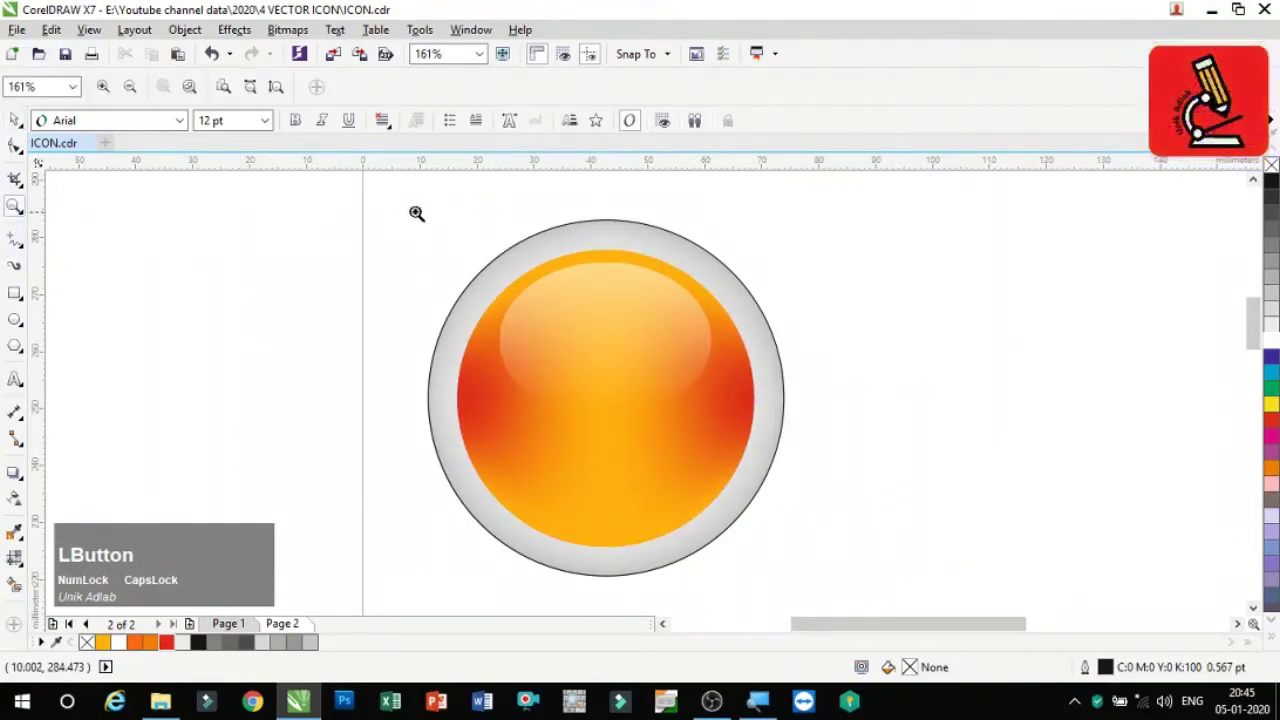
{"action": "left_click_drag", "start_coordinate": [397, 210], "coordinate": [857, 580]}
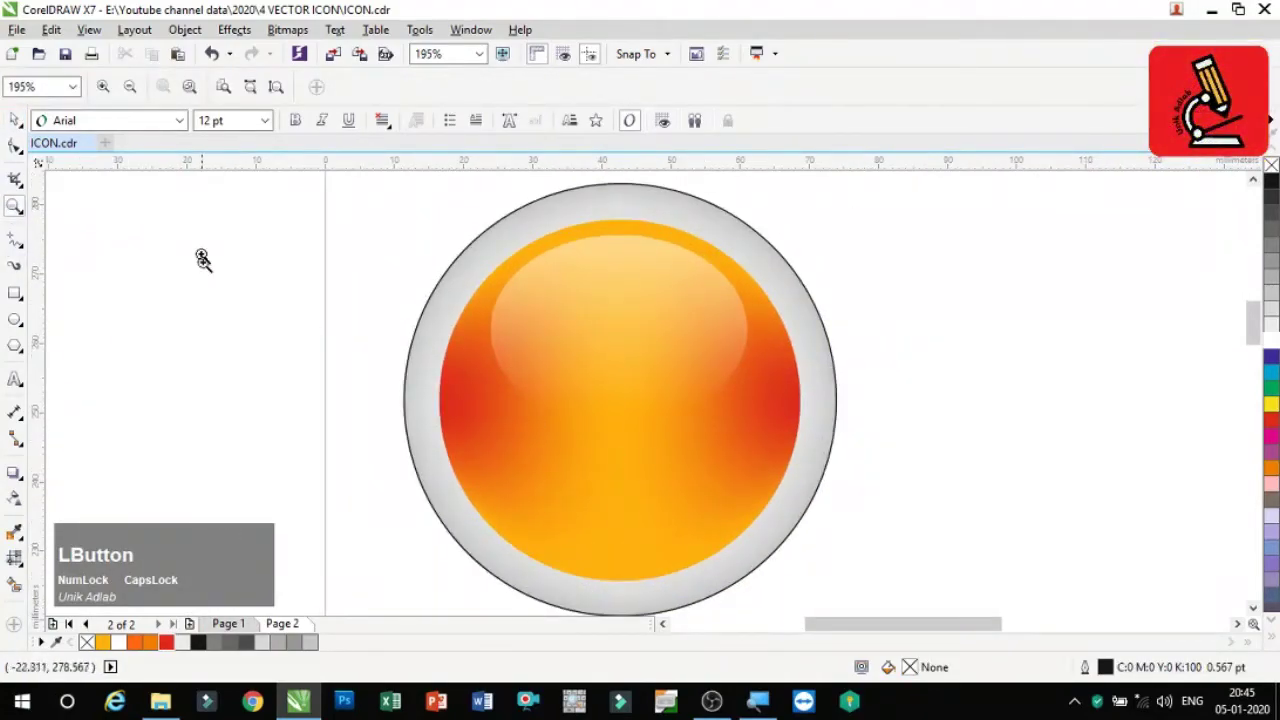
{"action": "left_click", "coordinate": [15, 119]}
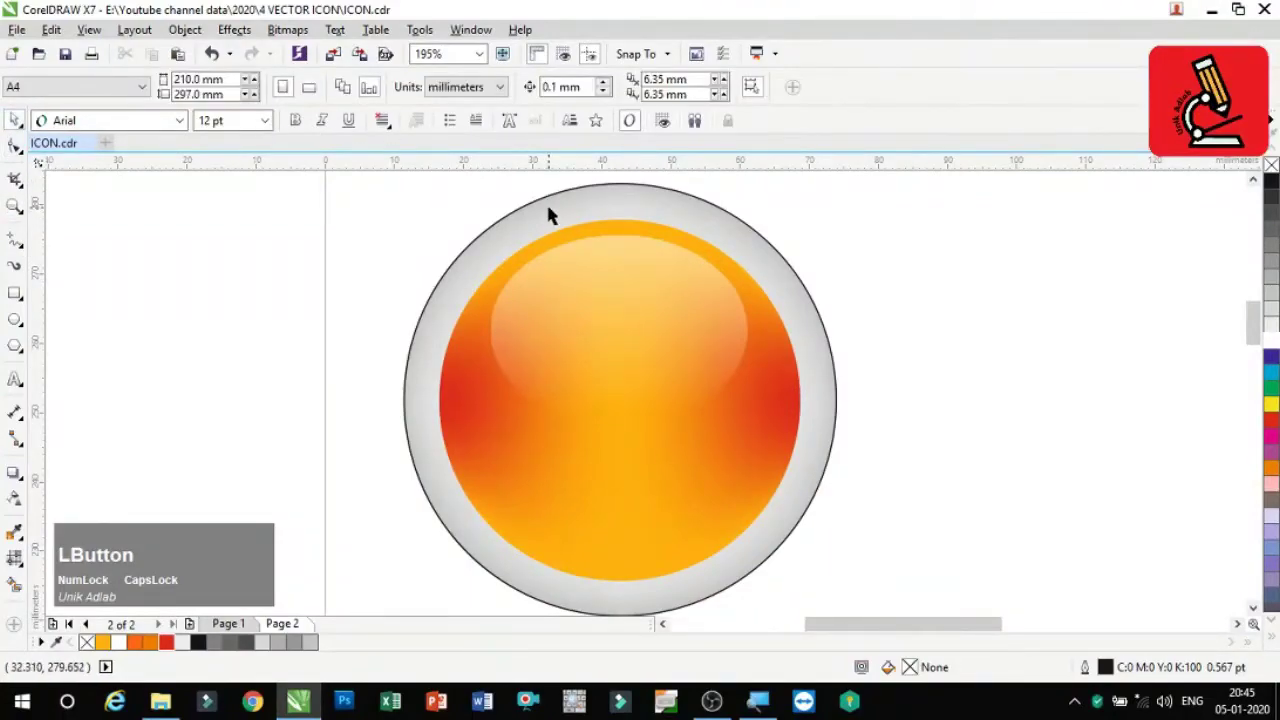
{"action": "left_click", "coordinate": [546, 201]}
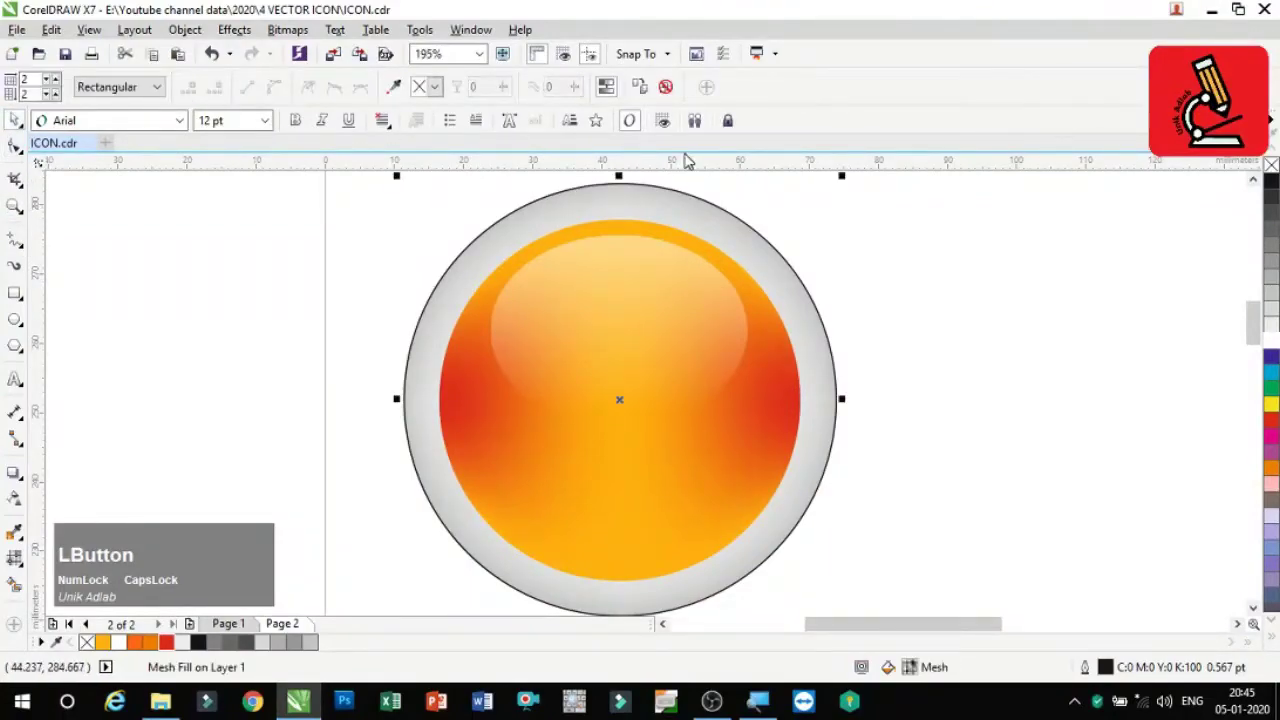
{"action": "double_click", "coordinate": [1106, 668]}
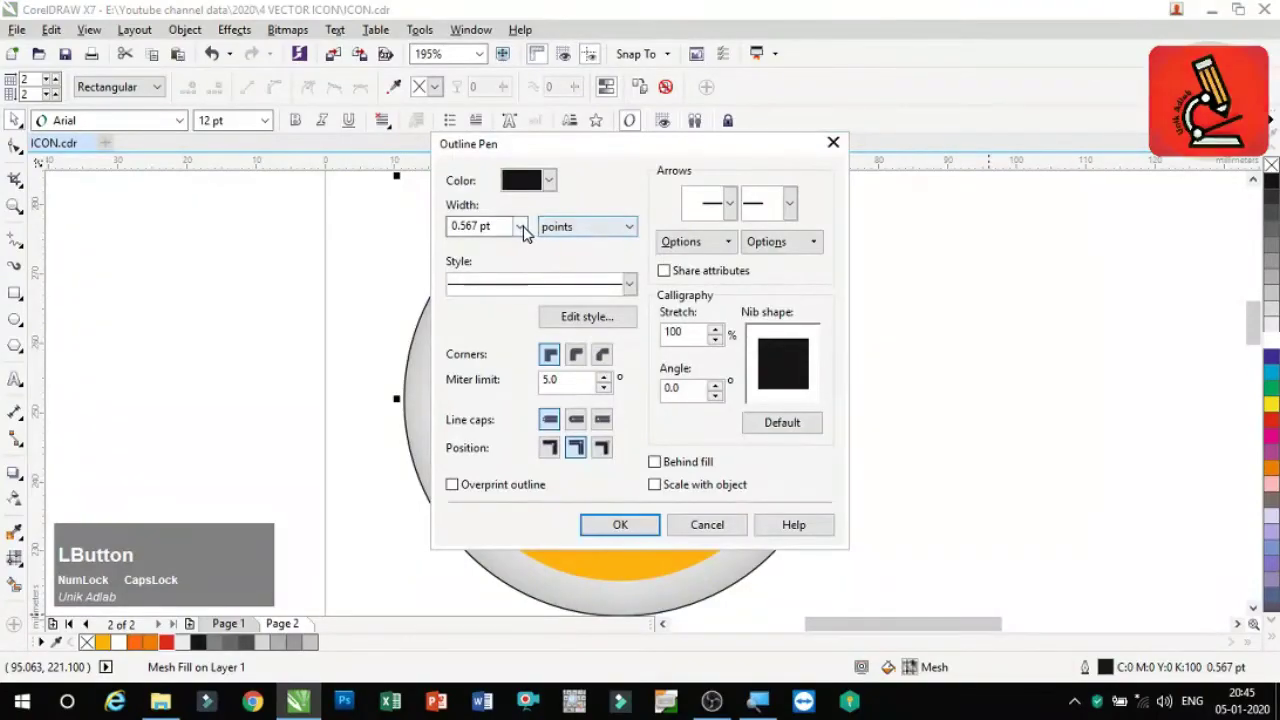
{"action": "left_click", "coordinate": [519, 226]}
{"action": "left_click", "coordinate": [508, 242]}
{"action": "left_click", "coordinate": [621, 525]}
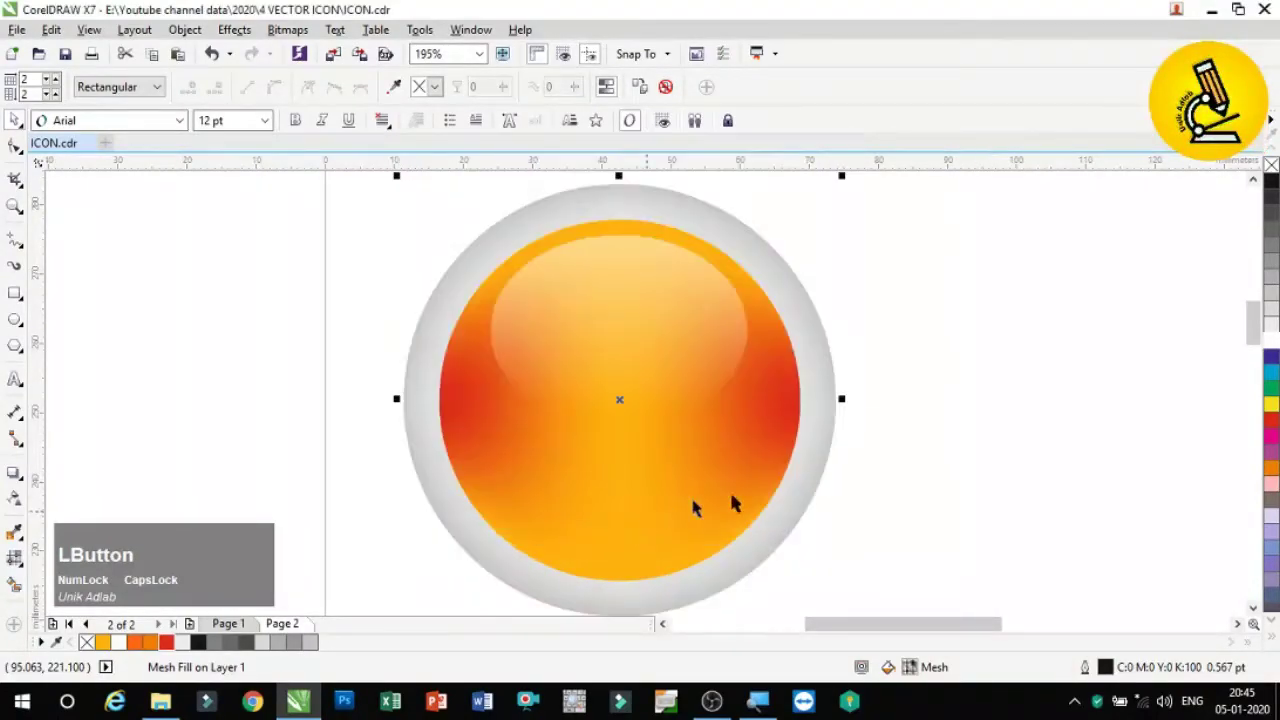
{"action": "left_click", "coordinate": [966, 415]}
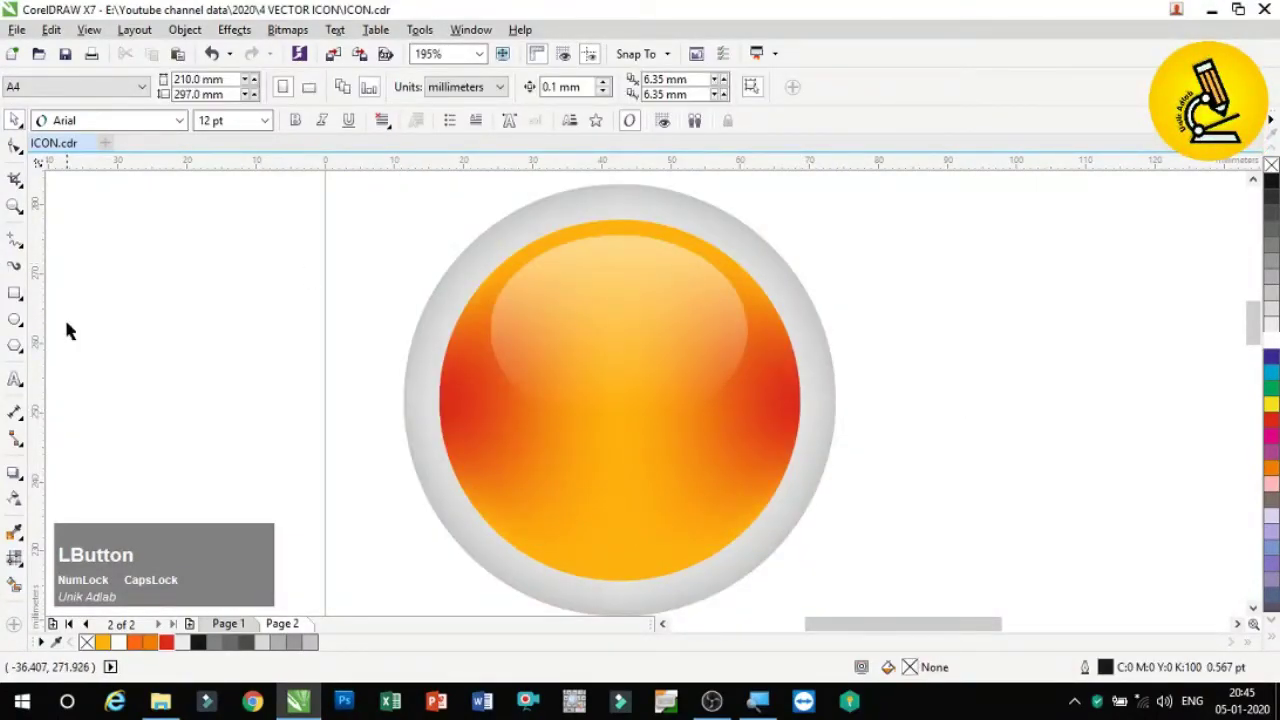
Step: Draw a rectangle about 210.5 mm wide and 159.1 mm high across the upper part of the page, around the button
{"action": "left_click", "coordinate": [24, 207]}
{"action": "right_click", "coordinate": [624, 369]}
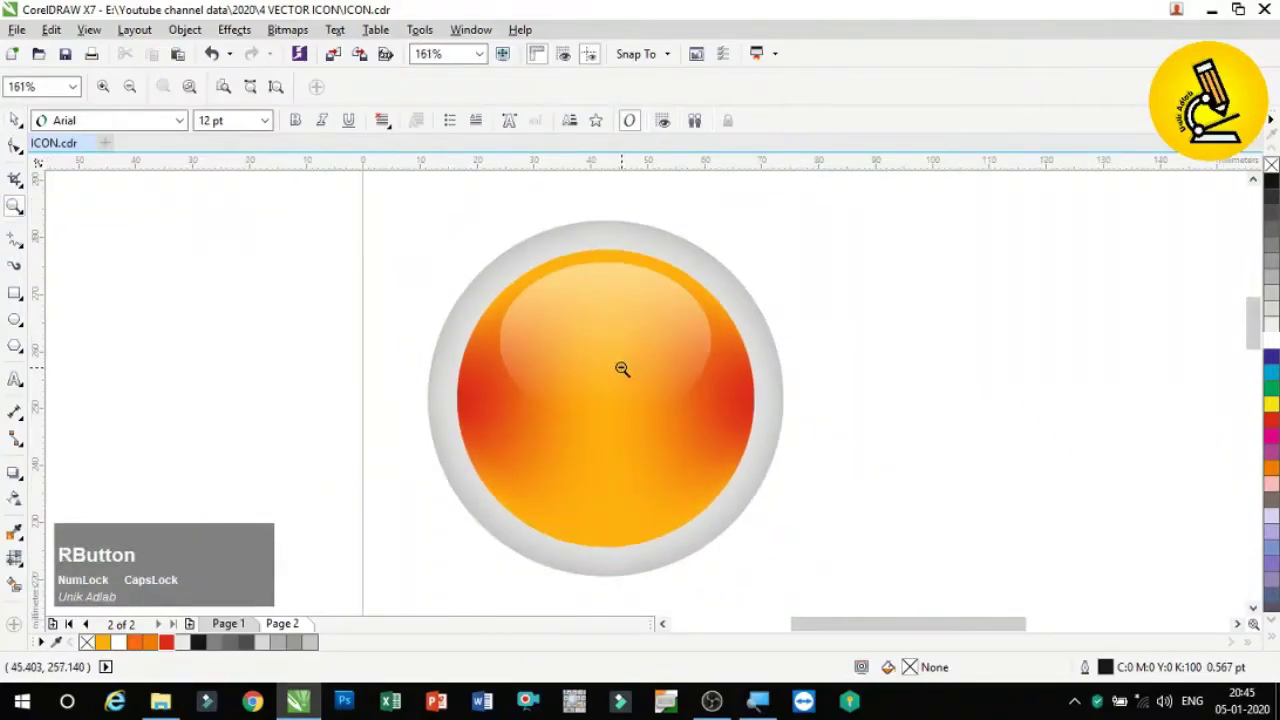
{"action": "right_click", "coordinate": [619, 369]}
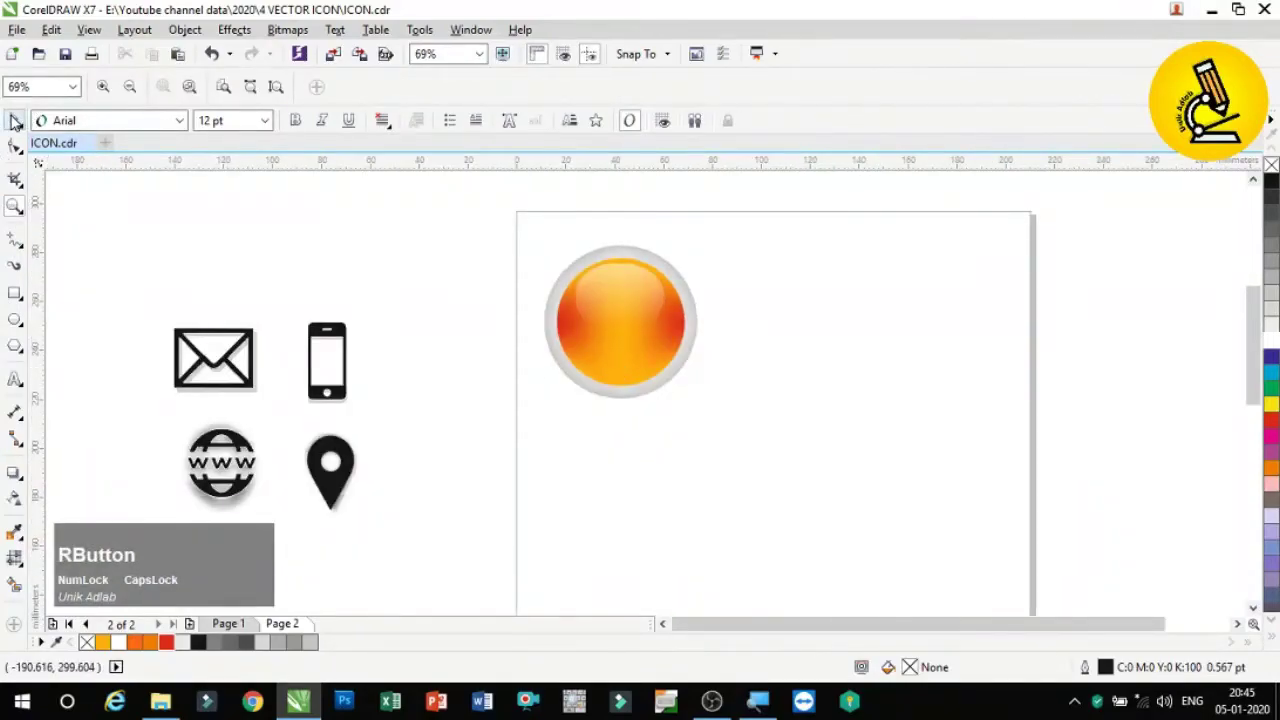
{"action": "left_click", "coordinate": [15, 120]}
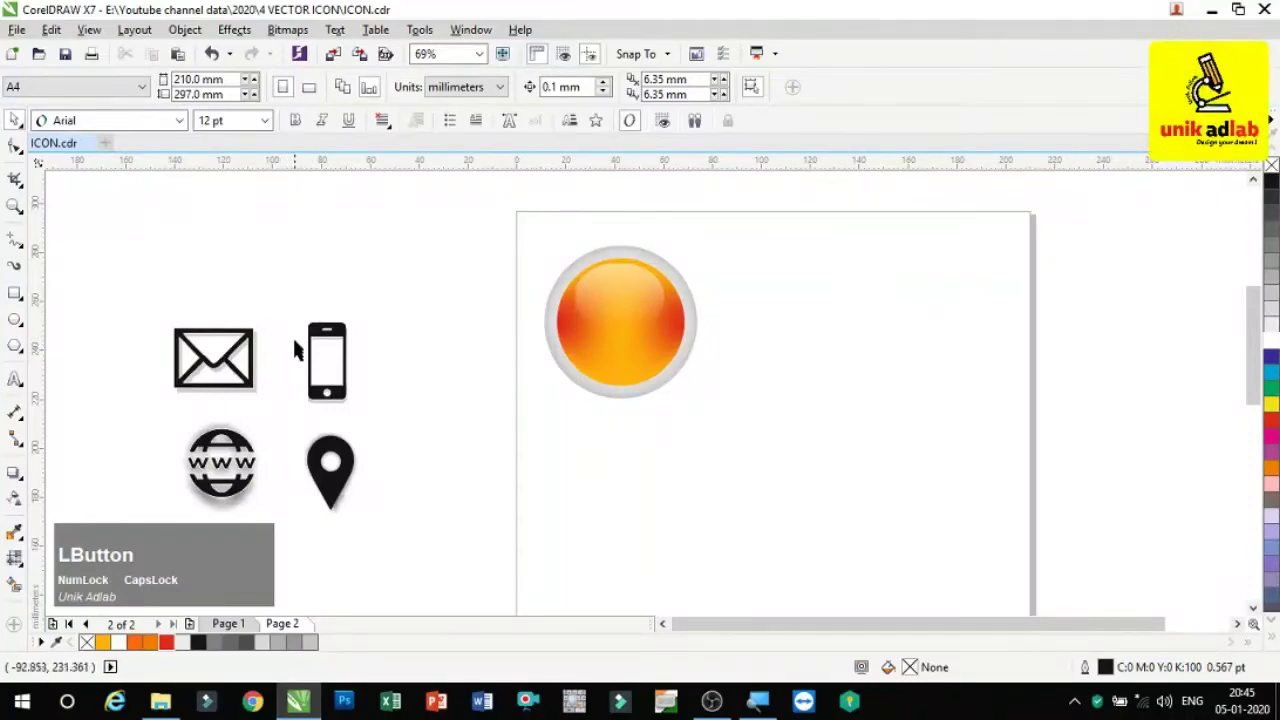
{"action": "left_click", "coordinate": [16, 296]}
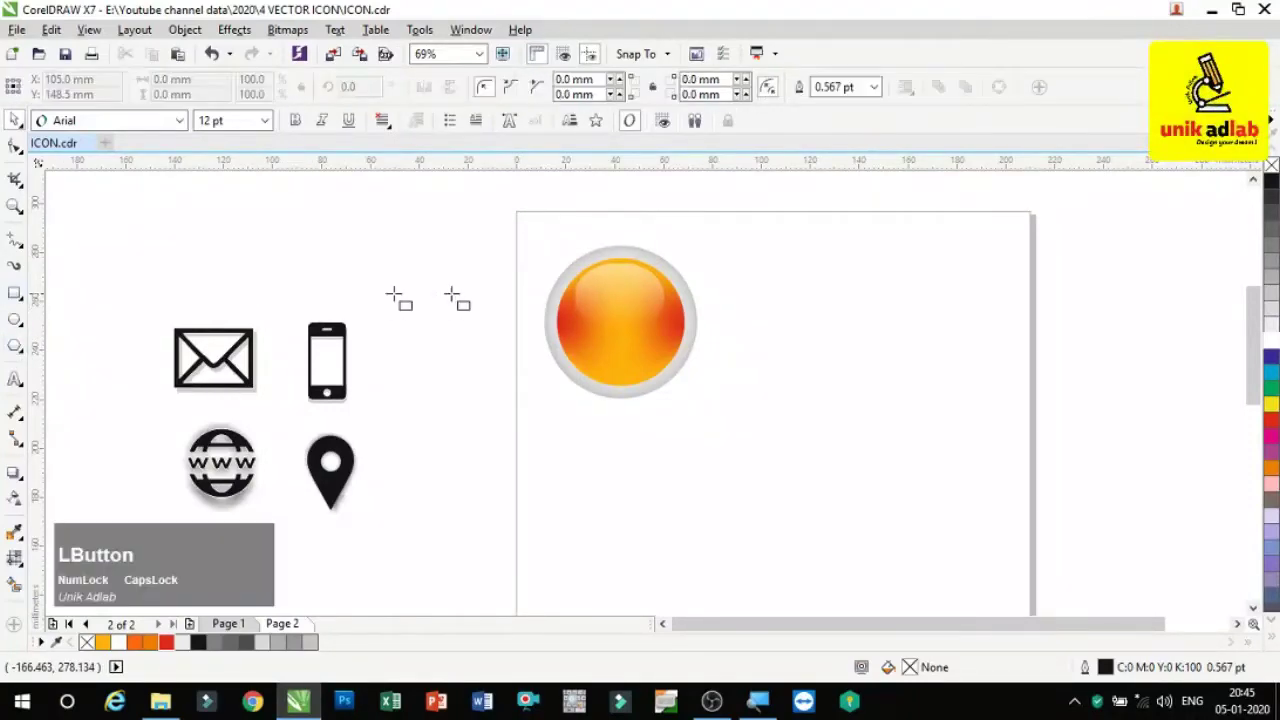
{"action": "left_click_drag", "start_coordinate": [518, 212], "coordinate": [1032, 598]}
{"action": "left_click", "coordinate": [14, 120]}
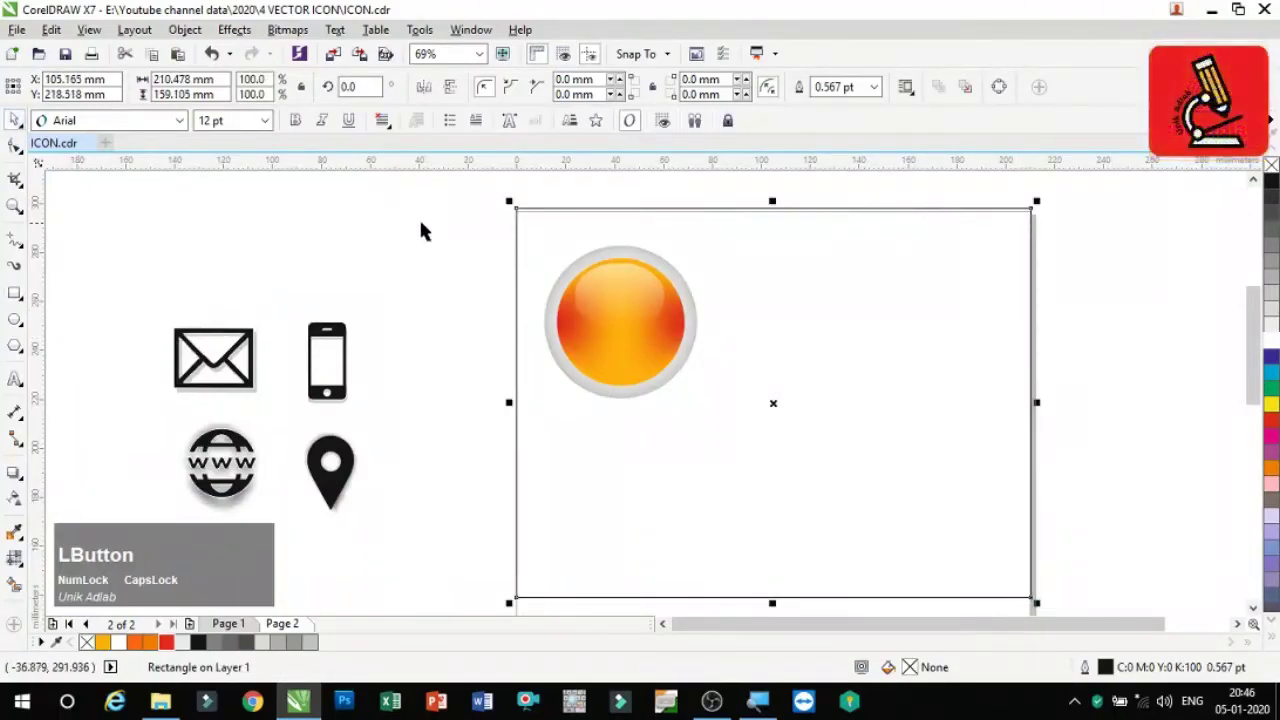
Step: Lower the rectangle's upper edge to the page edge, reducing its height to about 158 mm
{"action": "left_click", "coordinate": [472, 200]}
{"action": "left_click", "coordinate": [760, 210]}
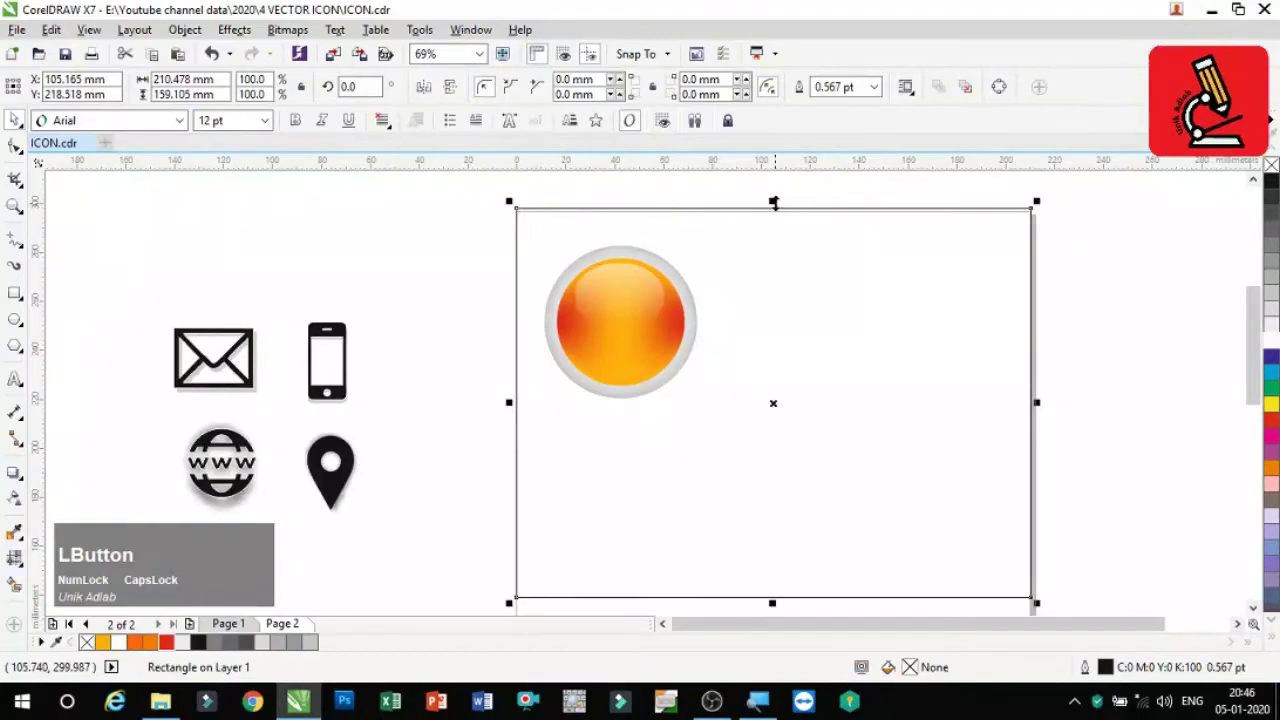
{"action": "left_click_drag", "start_coordinate": [773, 204], "coordinate": [773, 207]}
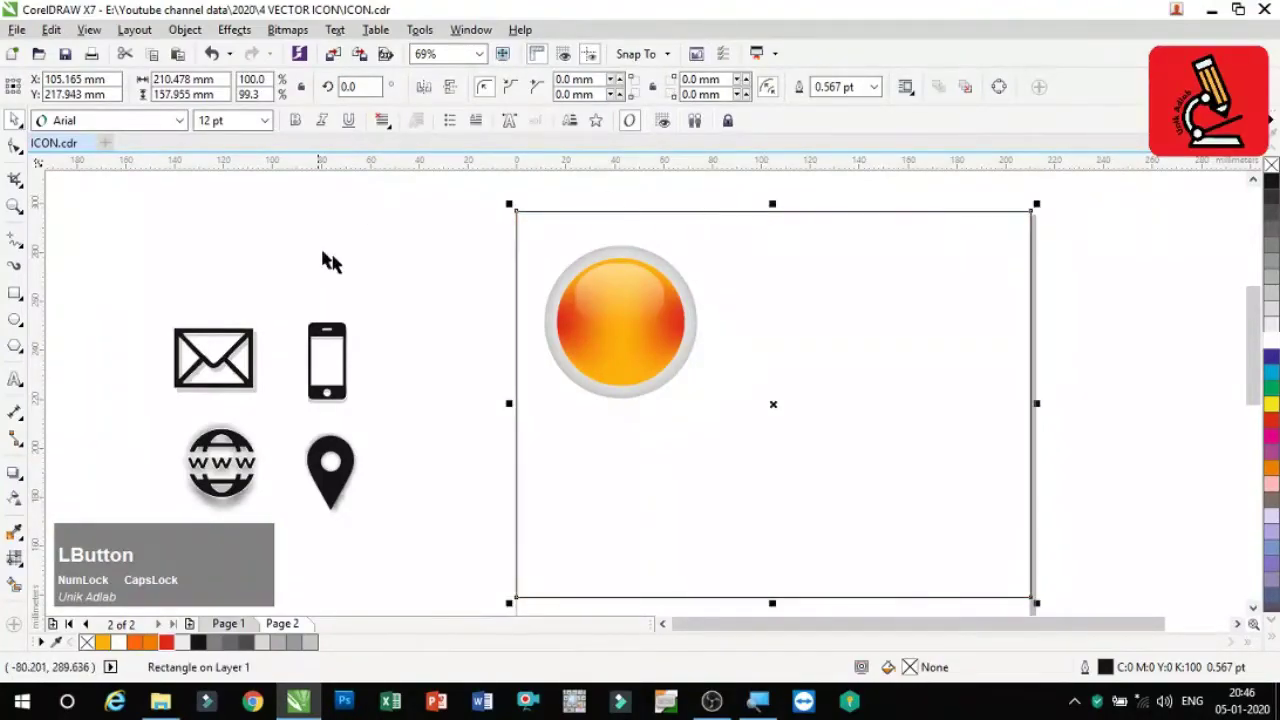
Step: Draw a flat shadow ellipse about 62.2 mm wide and 5.6 mm high across the bottom of the button's grey circle
{"action": "left_click", "coordinate": [14, 205]}
{"action": "left_click_drag", "start_coordinate": [422, 302], "coordinate": [918, 437]}
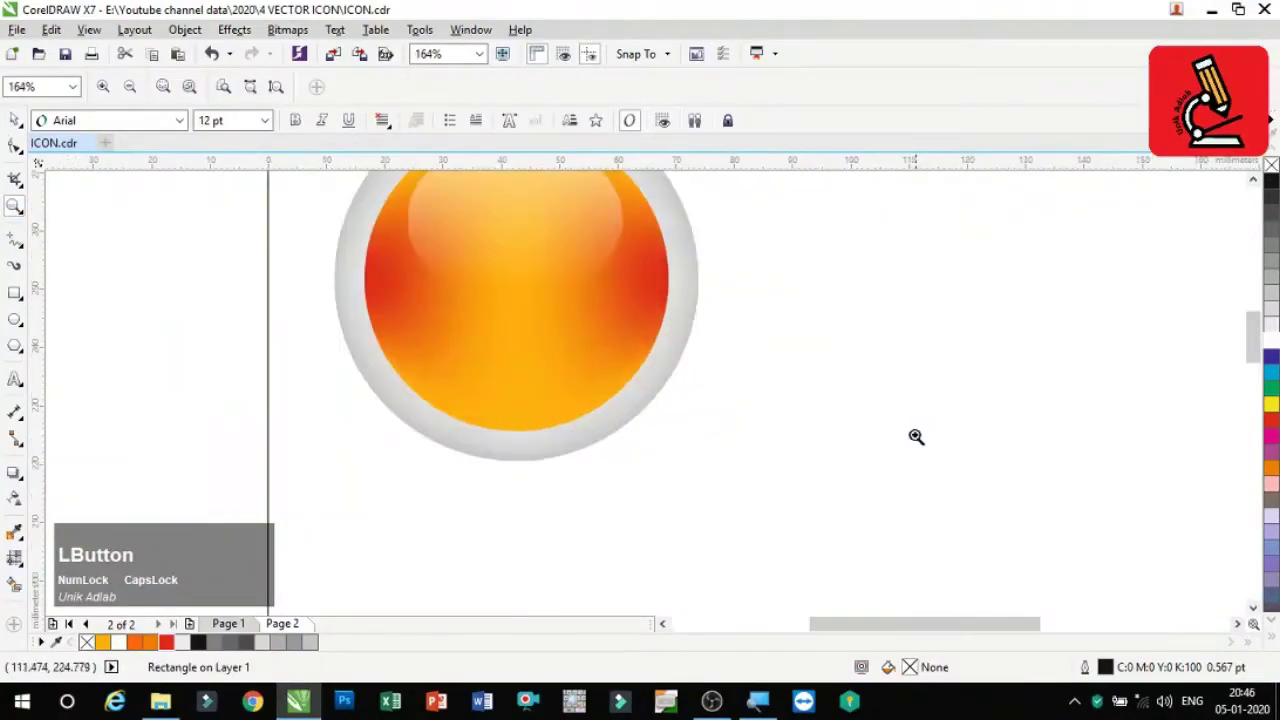
{"action": "left_click", "coordinate": [15, 320]}
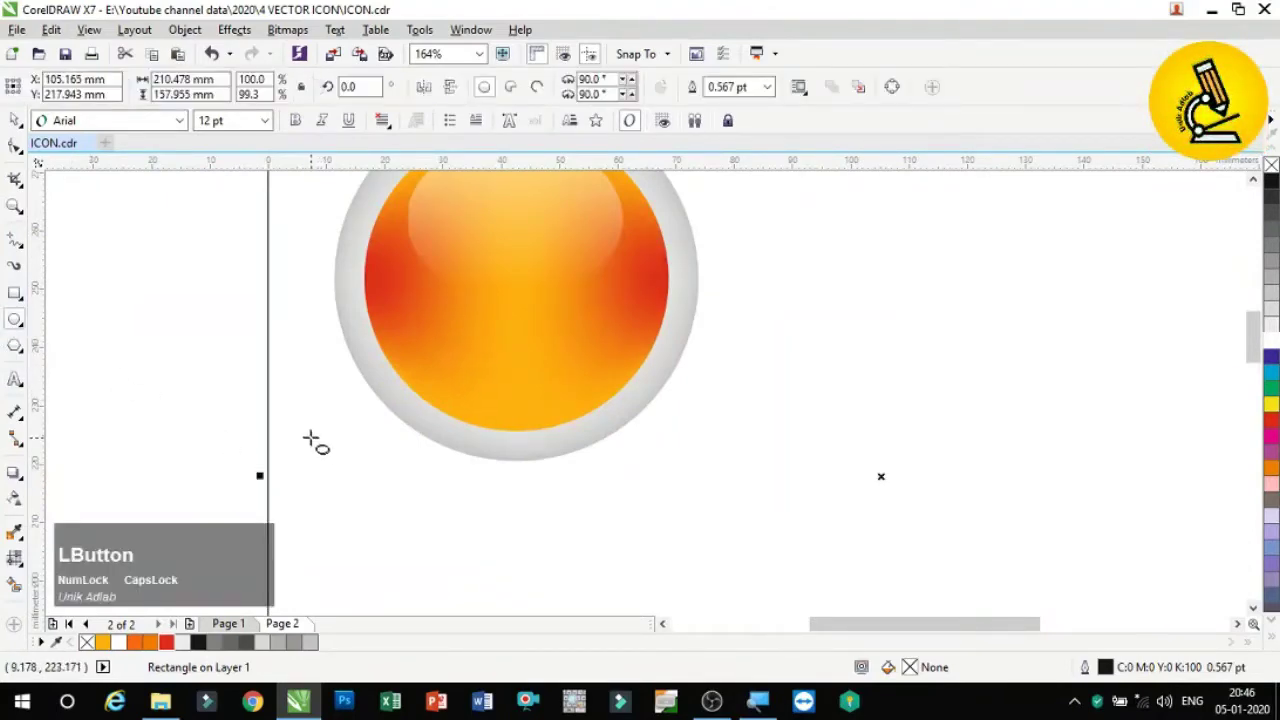
{"action": "left_click_drag", "start_coordinate": [331, 452], "coordinate": [694, 484]}
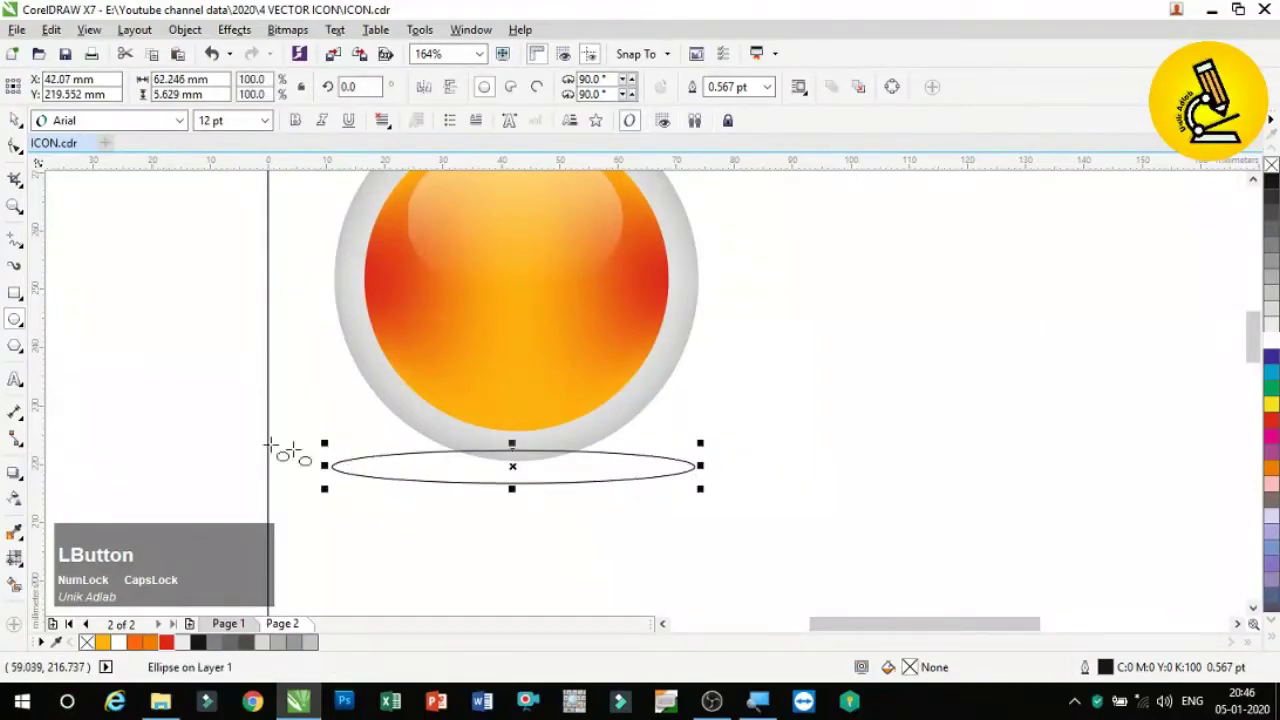
Step: Fill the flat ellipse with 30% black and remove its outline
{"action": "left_click", "coordinate": [1271, 270]}
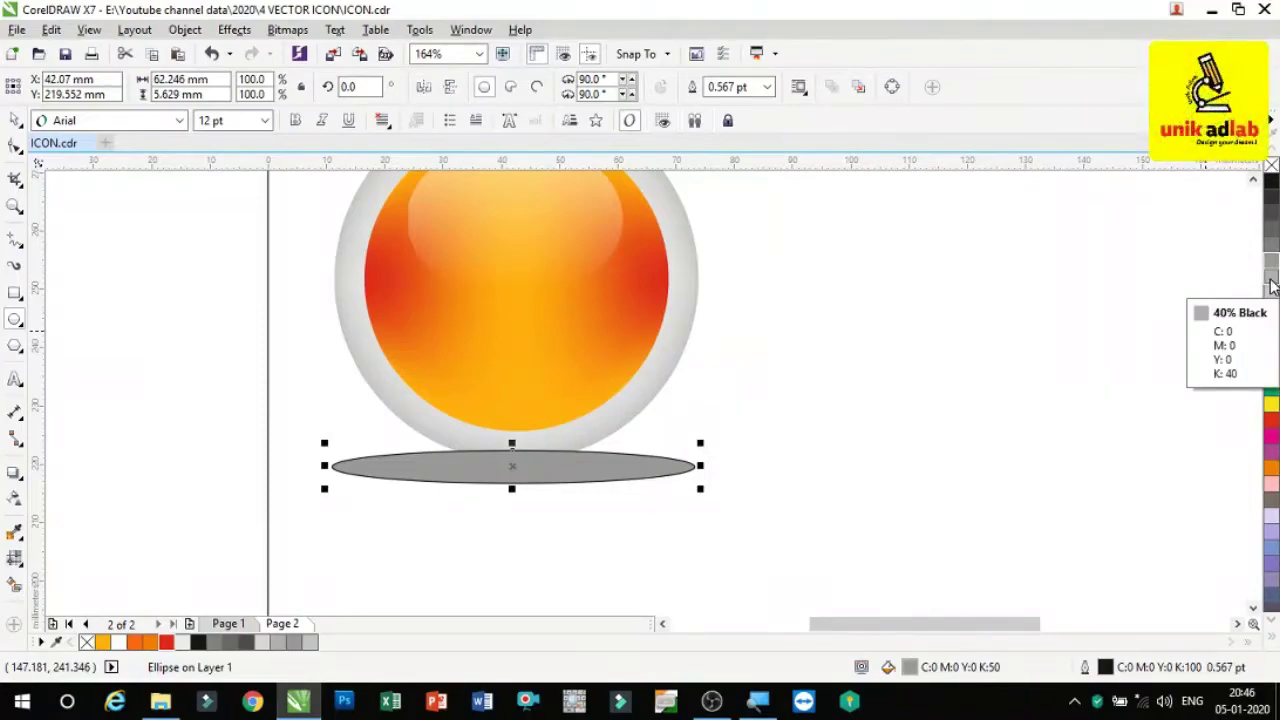
{"action": "left_click", "coordinate": [1273, 292]}
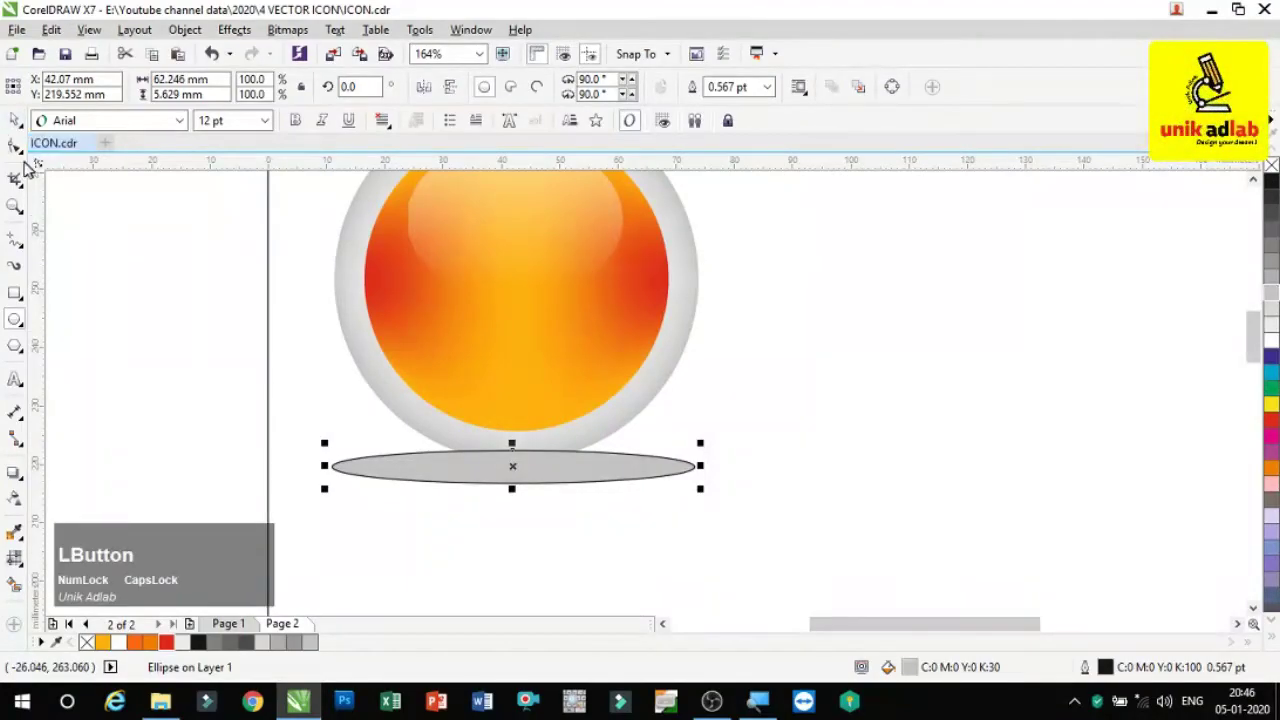
{"action": "left_click", "coordinate": [772, 88]}
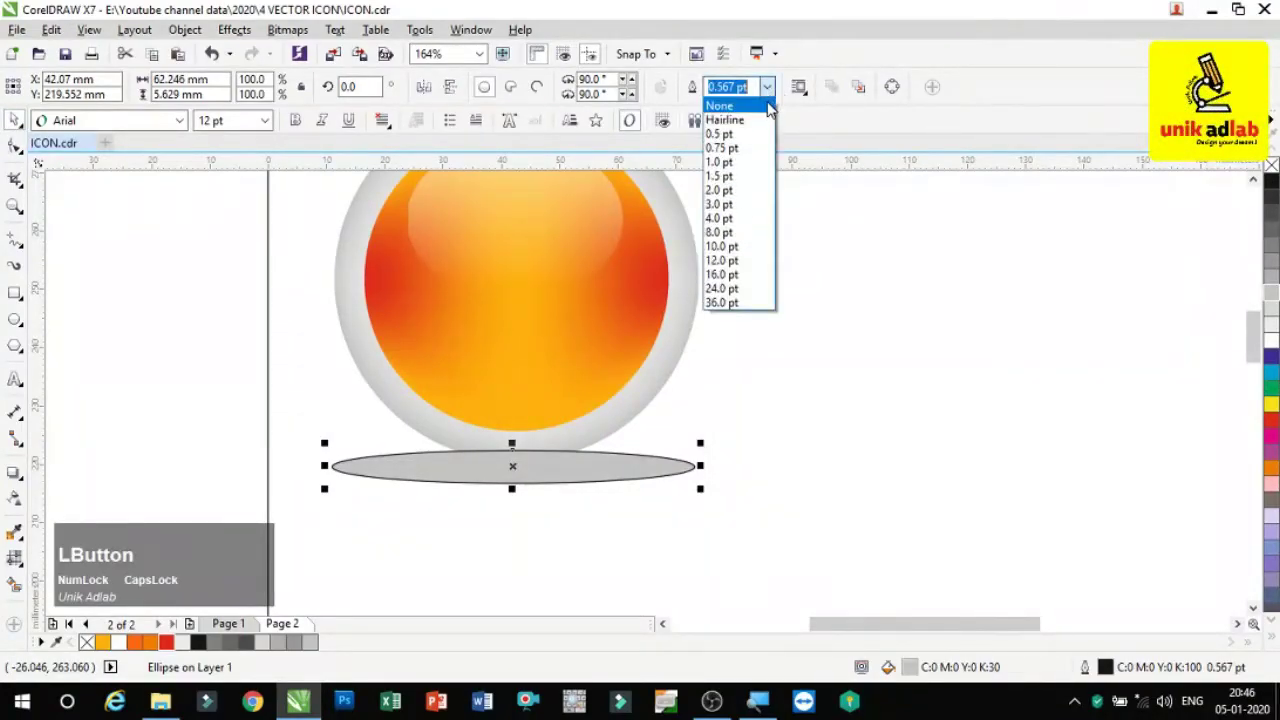
{"action": "left_click", "coordinate": [729, 103]}
Step: Move the ellipse just below the button and change its fill to 40% black
{"action": "left_click_drag", "start_coordinate": [545, 464], "coordinate": [554, 478]}
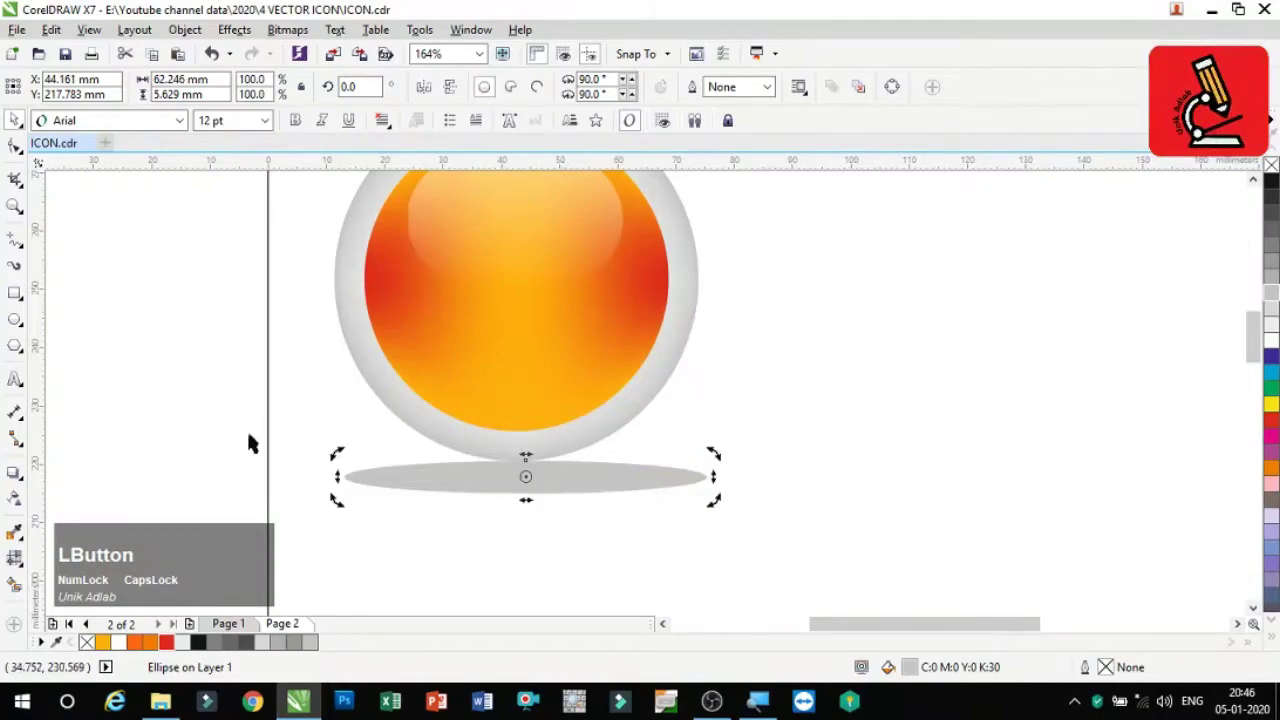
{"action": "left_click", "coordinate": [213, 395]}
{"action": "left_click", "coordinate": [543, 491]}
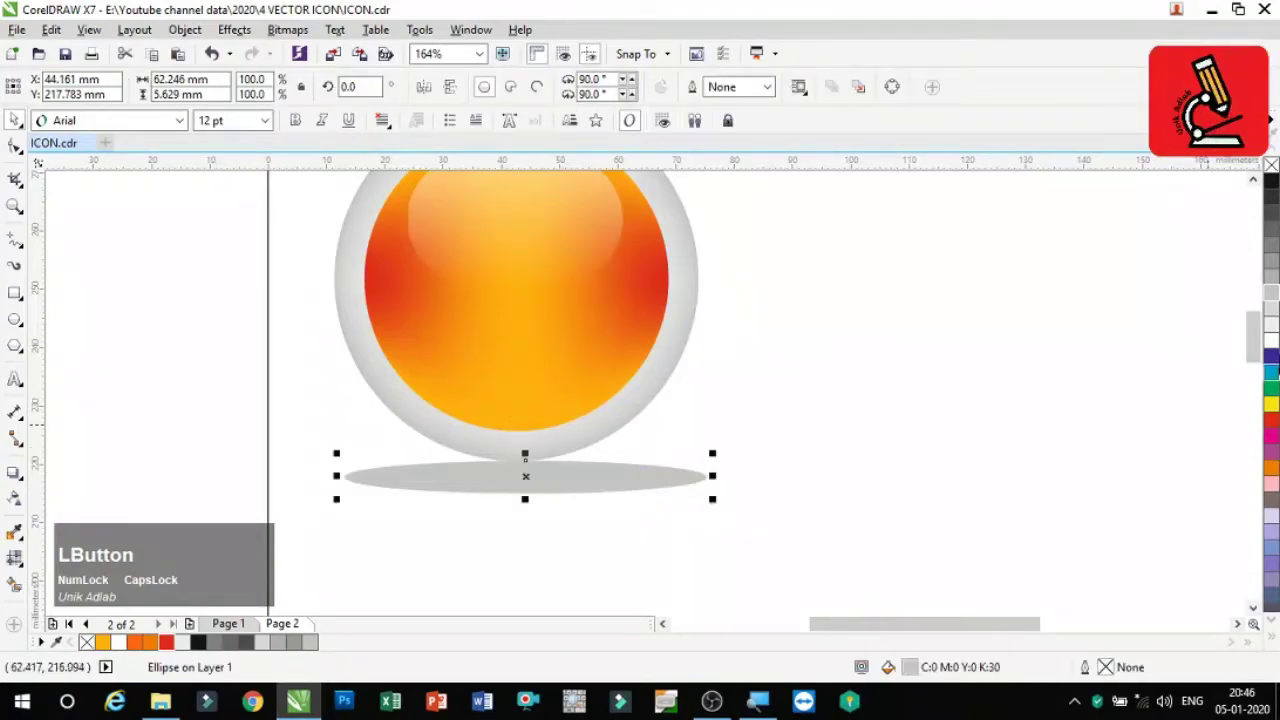
{"action": "left_click", "coordinate": [1273, 283]}
{"action": "left_click", "coordinate": [188, 355]}
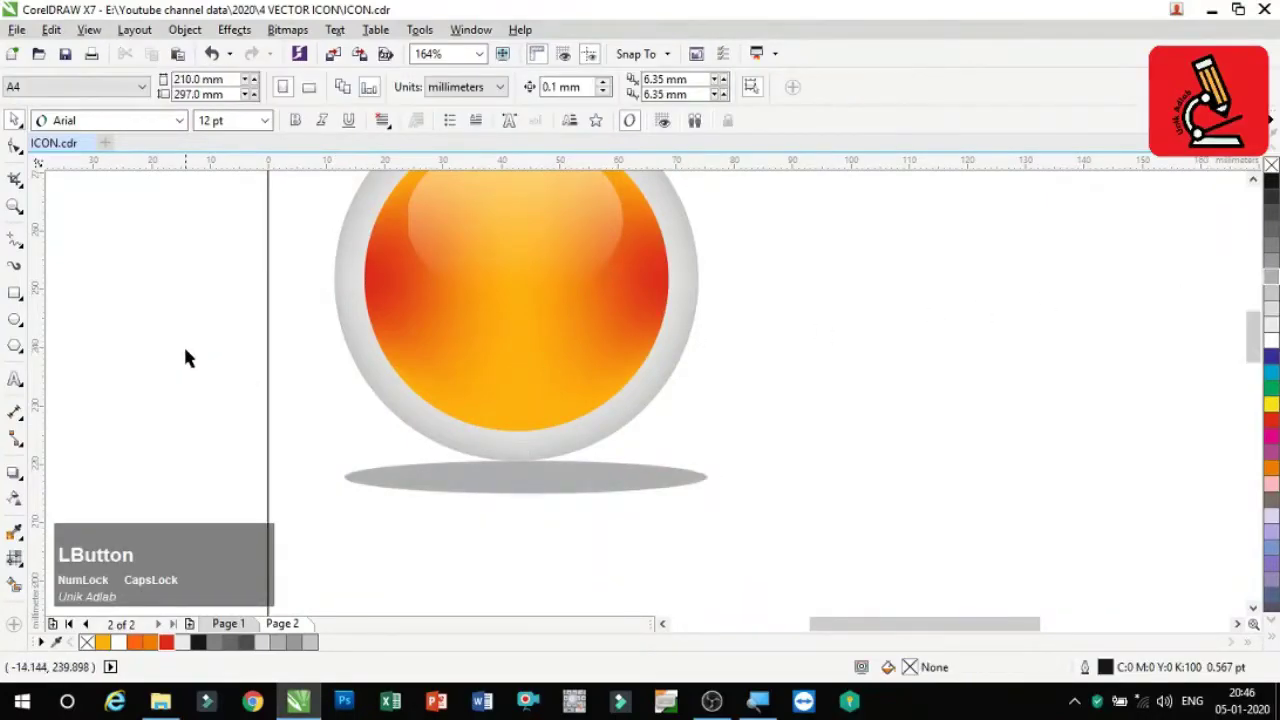
Step: Align the button's circles, highlight and shadow ellipse on a common vertical centre line and group them
{"action": "left_click", "coordinate": [14, 206]}
{"action": "right_click", "coordinate": [663, 349]}
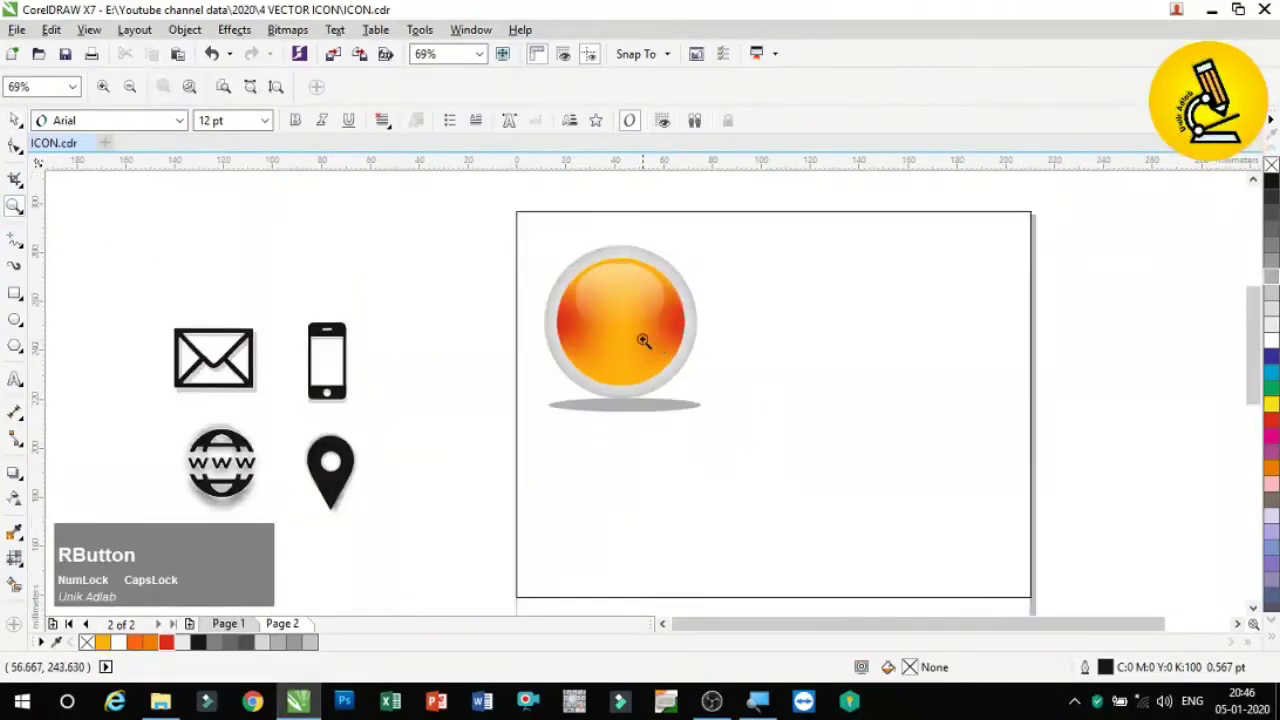
{"action": "left_click", "coordinate": [28, 117]}
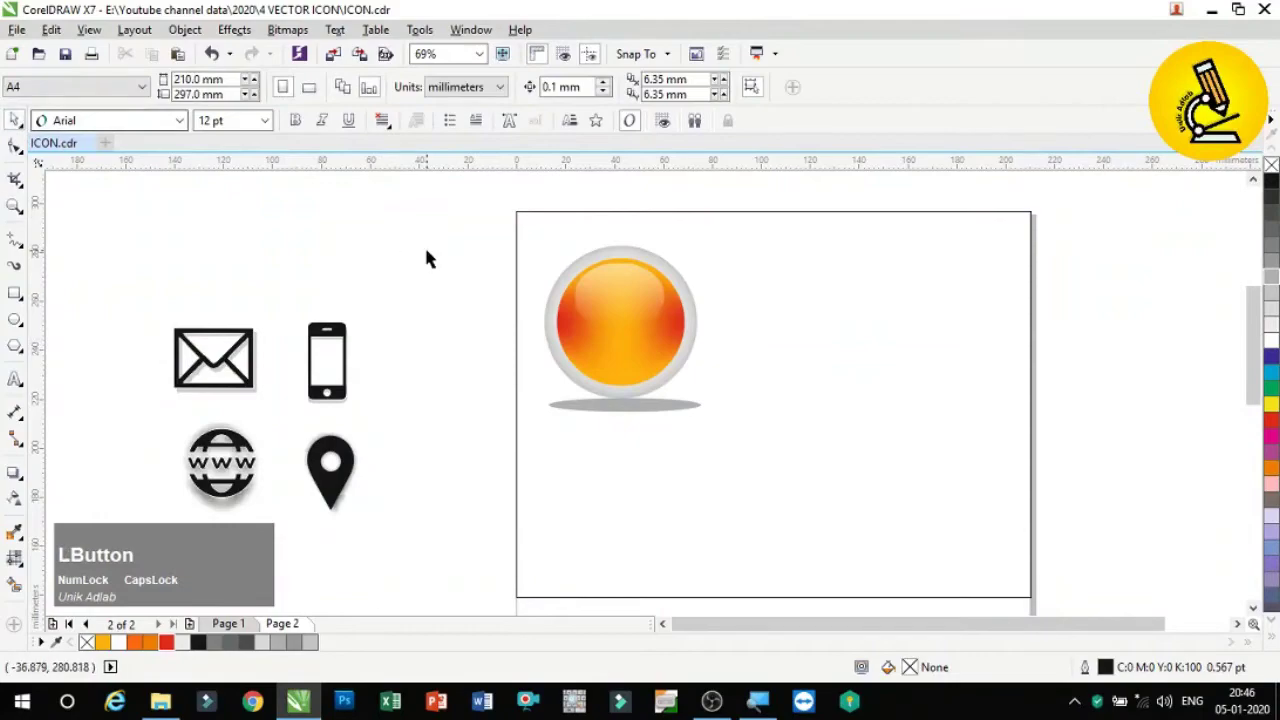
{"action": "left_click_drag", "start_coordinate": [446, 204], "coordinate": [815, 487]}
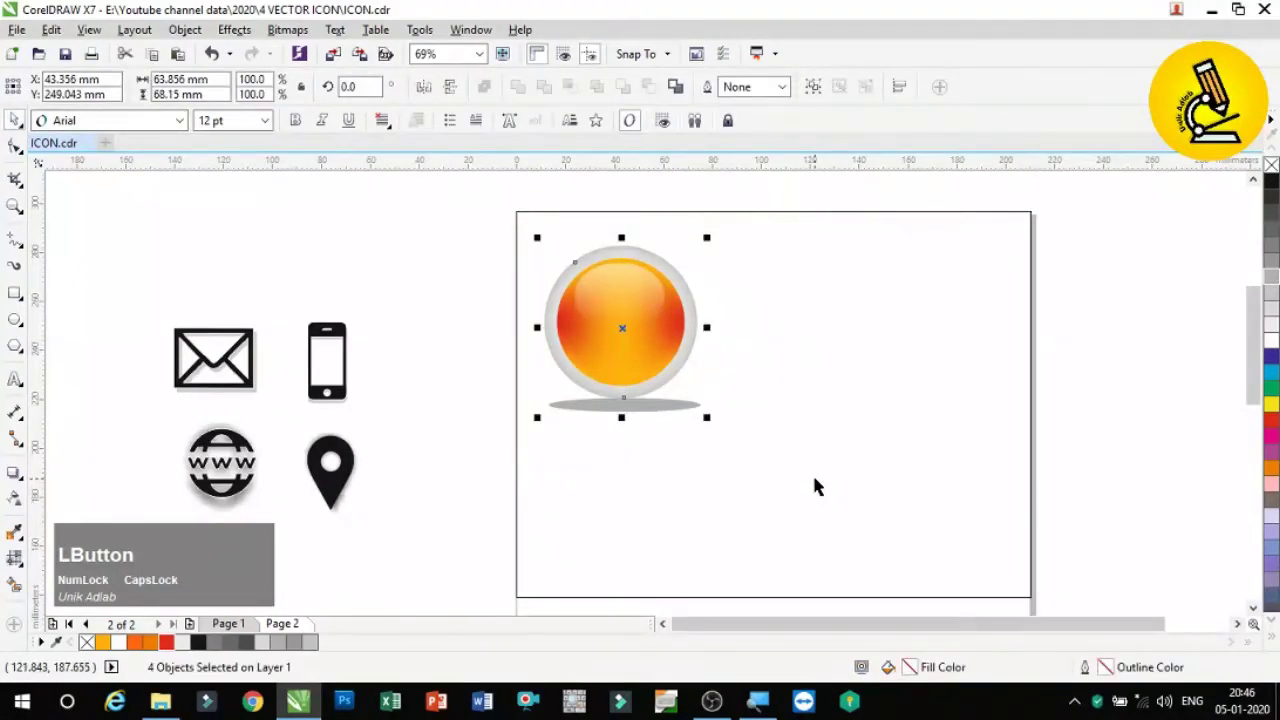
{"action": "key", "text": "c"}
{"action": "key", "text": "ctrl+g"}
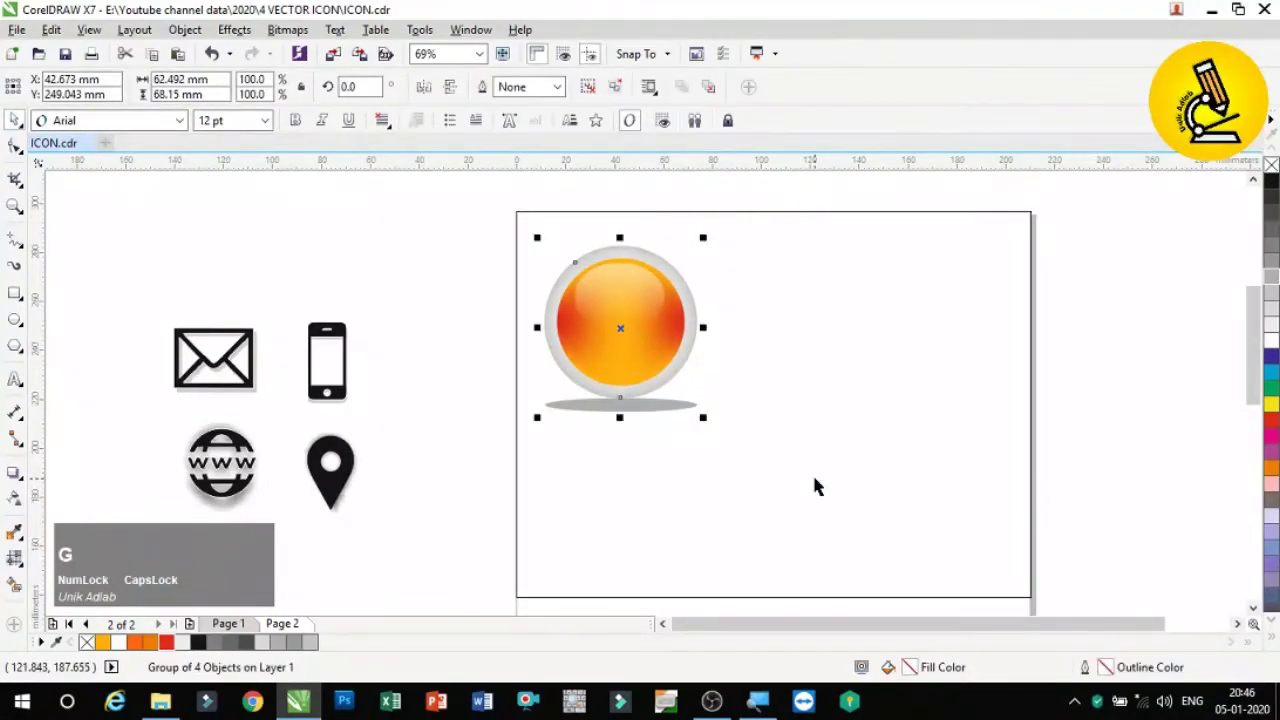
Step: Duplicate the button group to its right, and copy the pair below to make a two-by-two grid
{"action": "left_click_drag", "start_coordinate": [616, 325], "coordinate": [838, 333]}
{"action": "left_click_drag", "start_coordinate": [431, 217], "coordinate": [1070, 486]}
{"action": "left_click_drag", "start_coordinate": [729, 328], "coordinate": [734, 517]}
{"action": "right_click", "coordinate": [734, 517]}
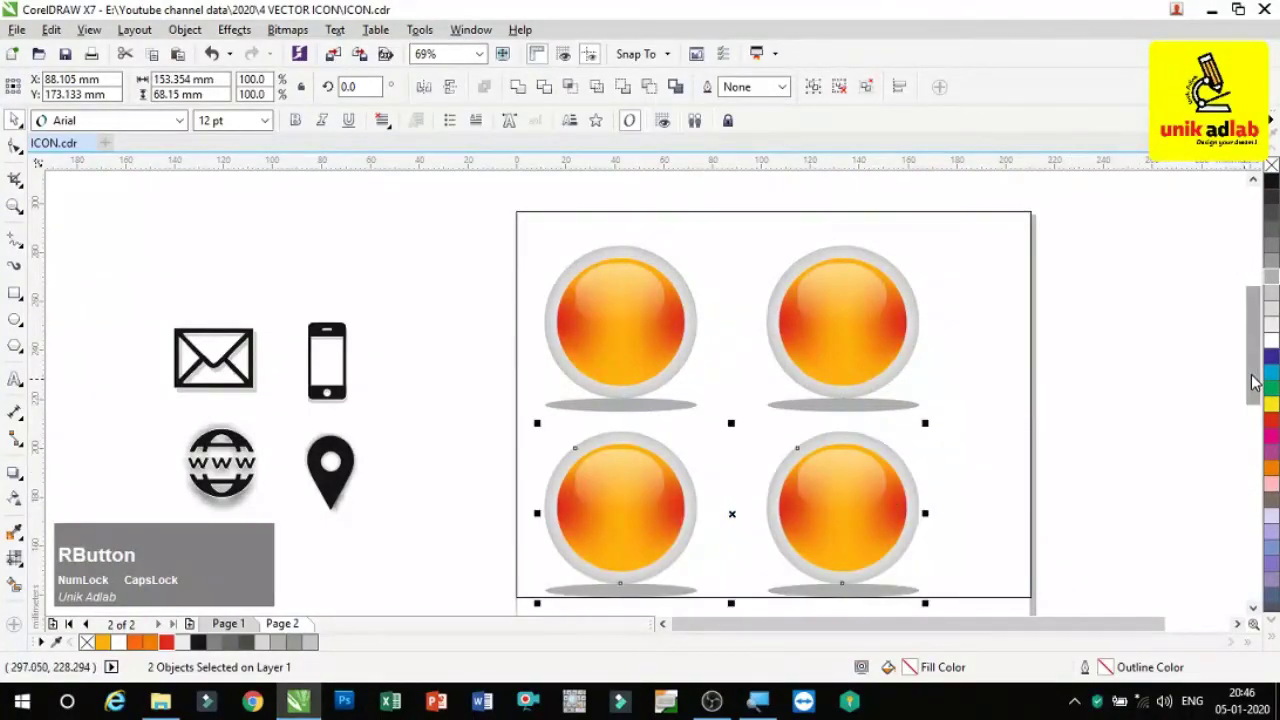
Step: Extend the frame rectangle's lower edge below the bottom shadows, to a height of about 164.1 mm
{"action": "left_click_drag", "start_coordinate": [1249, 387], "coordinate": [1248, 392]}
{"action": "left_click", "coordinate": [1118, 379]}
{"action": "left_click", "coordinate": [1030, 418]}
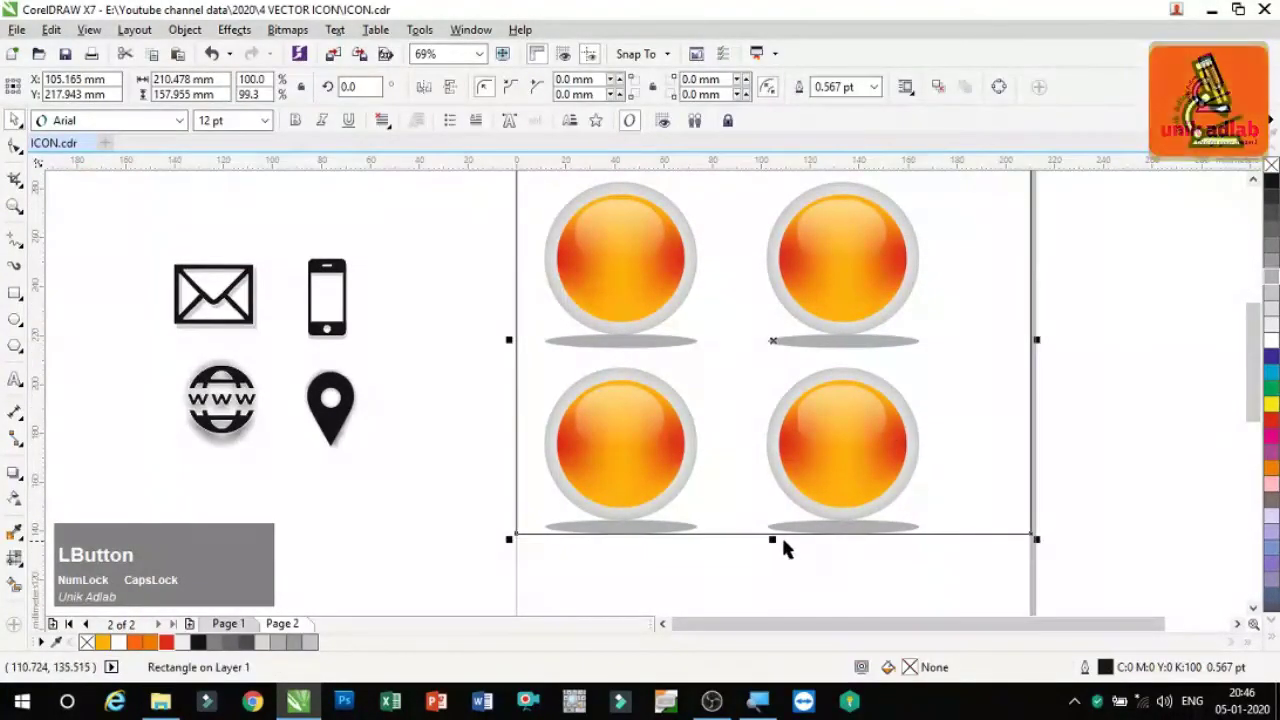
{"action": "left_click_drag", "start_coordinate": [773, 538], "coordinate": [768, 557]}
{"action": "left_click", "coordinate": [1200, 193]}
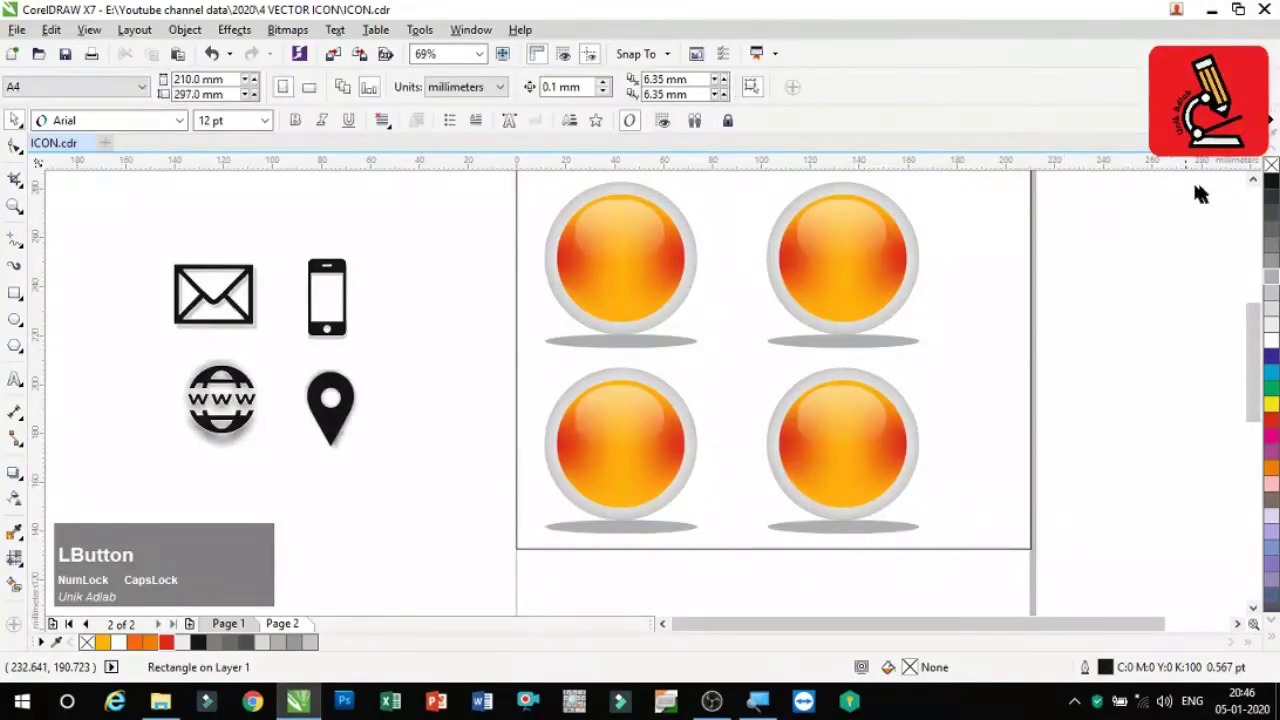
Step: Pull the frame rectangle's right edge in towards the buttons, to a width of about 185.9 mm
{"action": "left_click", "coordinate": [1255, 182]}
{"action": "left_click", "coordinate": [1010, 418]}
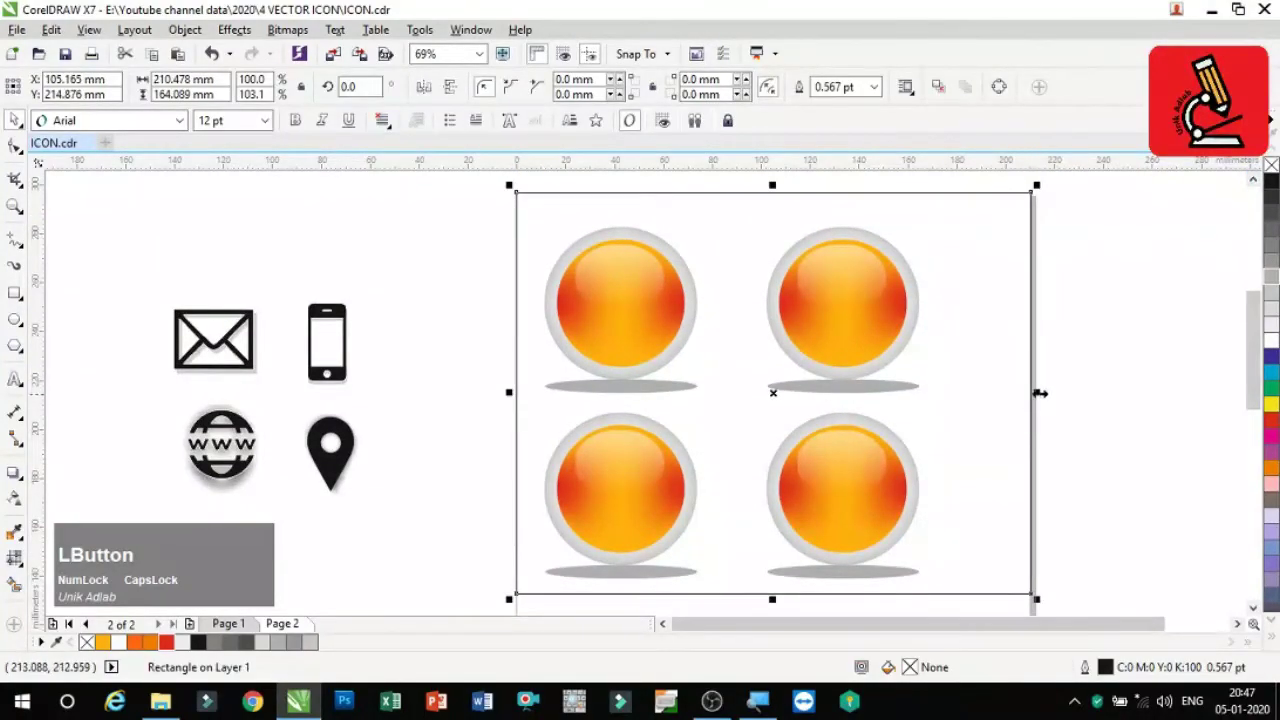
{"action": "left_click_drag", "start_coordinate": [1040, 393], "coordinate": [978, 400]}
{"action": "left_click", "coordinate": [1095, 405]}
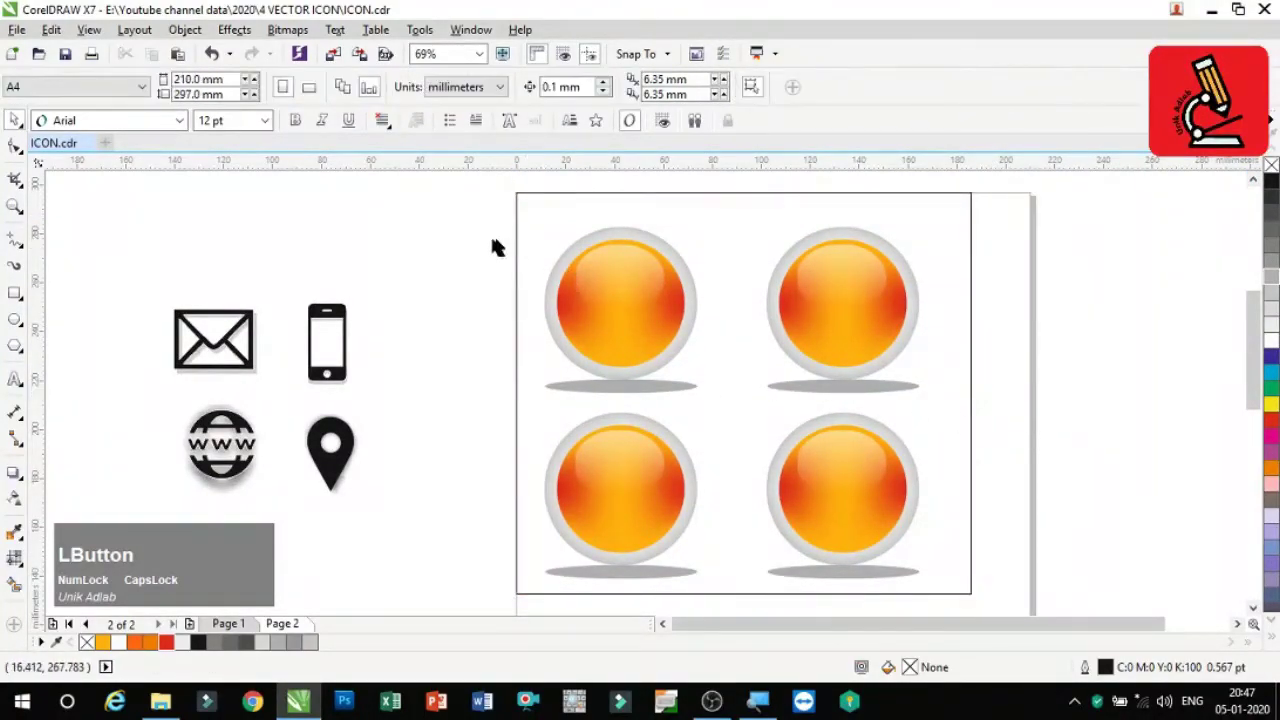
Step: Lower the frame rectangle's upper edge closer to the buttons, reducing its height to about 157.6 mm
{"action": "left_click_drag", "start_coordinate": [624, 343], "coordinate": [982, 394]}
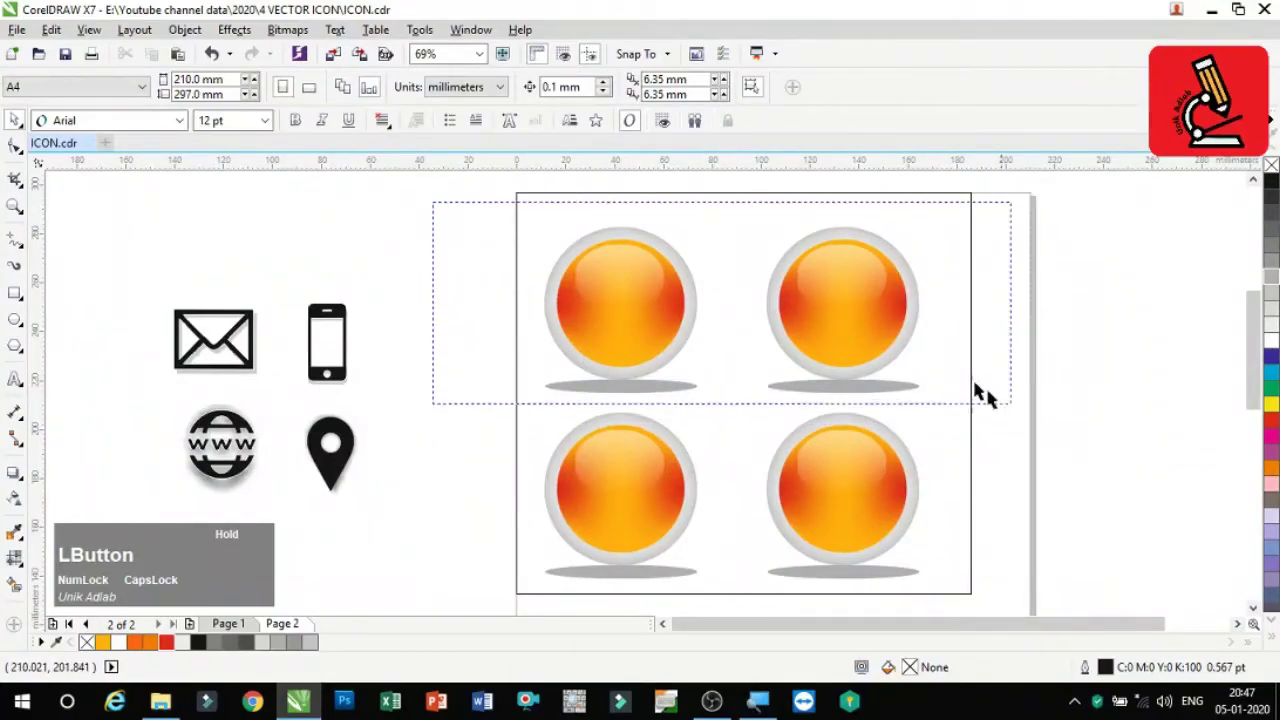
{"action": "left_click", "coordinate": [697, 195]}
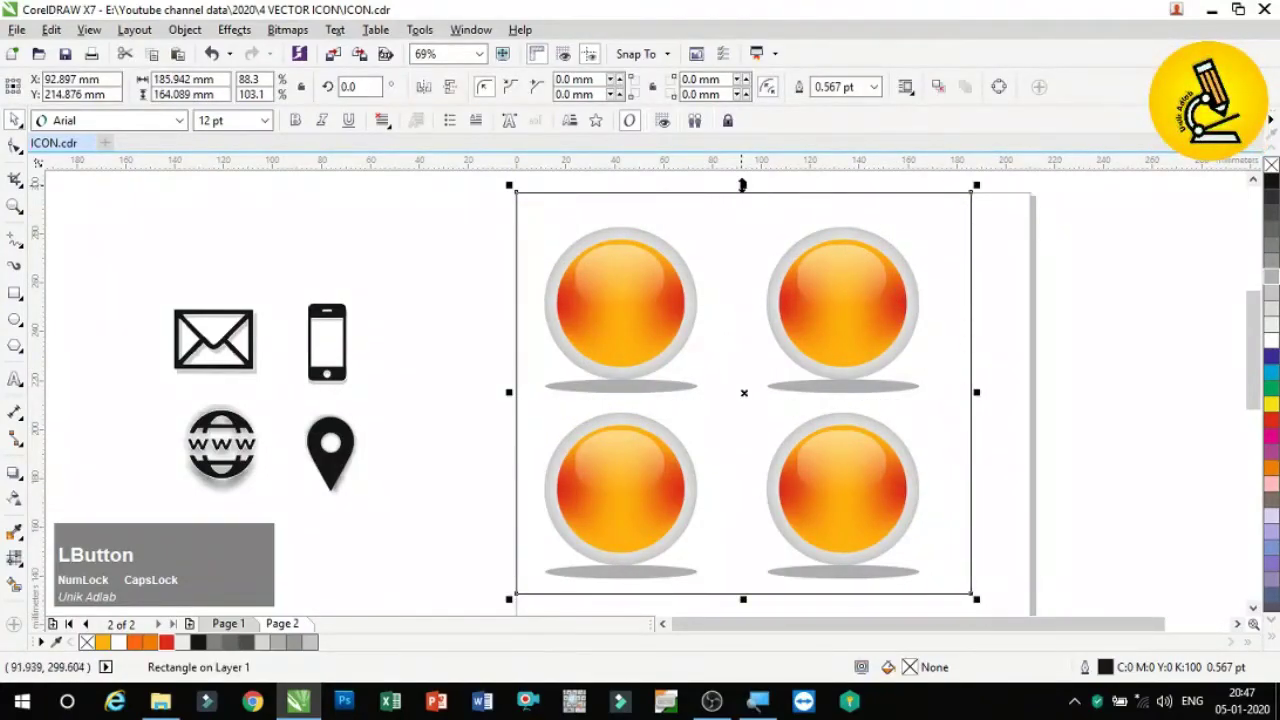
{"action": "left_click_drag", "start_coordinate": [742, 185], "coordinate": [742, 200]}
{"action": "left_click", "coordinate": [1043, 341]}
Step: Shift the frame rectangle and all four buttons together about 7 mm to the right on the page
{"action": "left_click_drag", "start_coordinate": [480, 195], "coordinate": [1023, 590]}
{"action": "left_click_drag", "start_coordinate": [729, 354], "coordinate": [746, 354]}
{"action": "left_click", "coordinate": [1163, 250]}
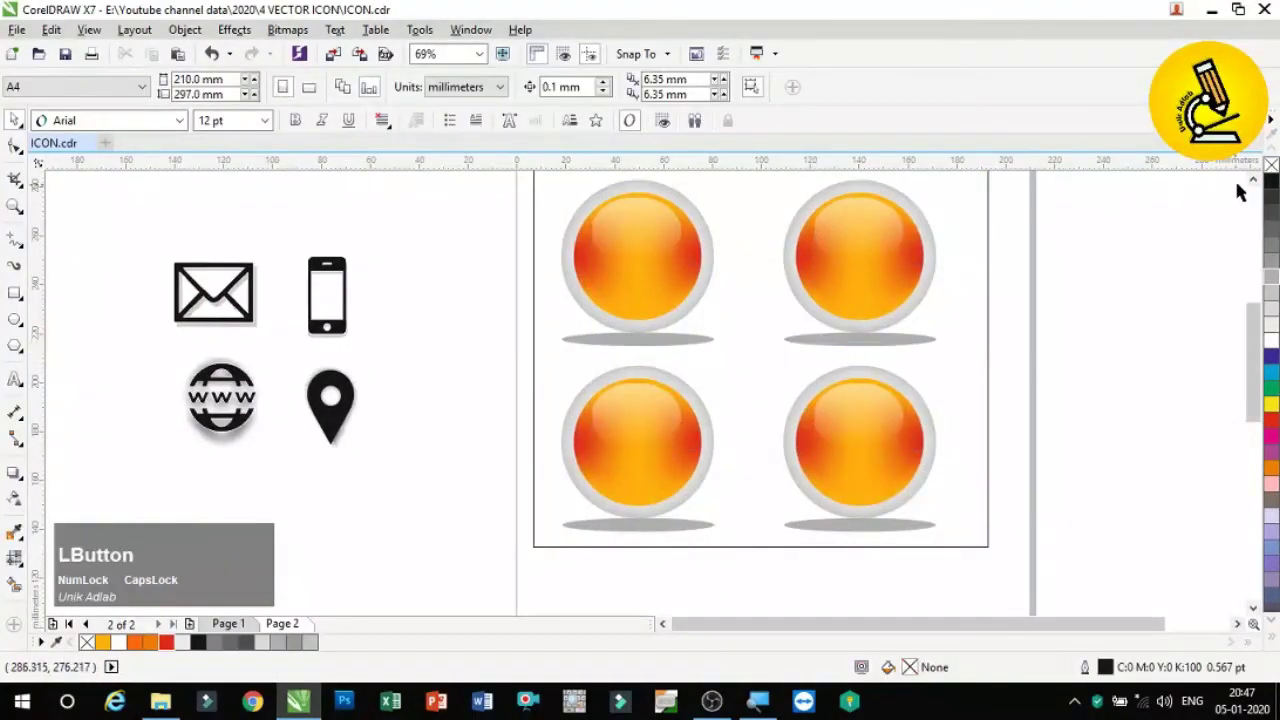
Step: Place the envelope icon at the centre of the upper-left button and fill it white
{"action": "scroll", "coordinate": [1255, 183], "scroll_direction": "up", "scroll_amount": 2}
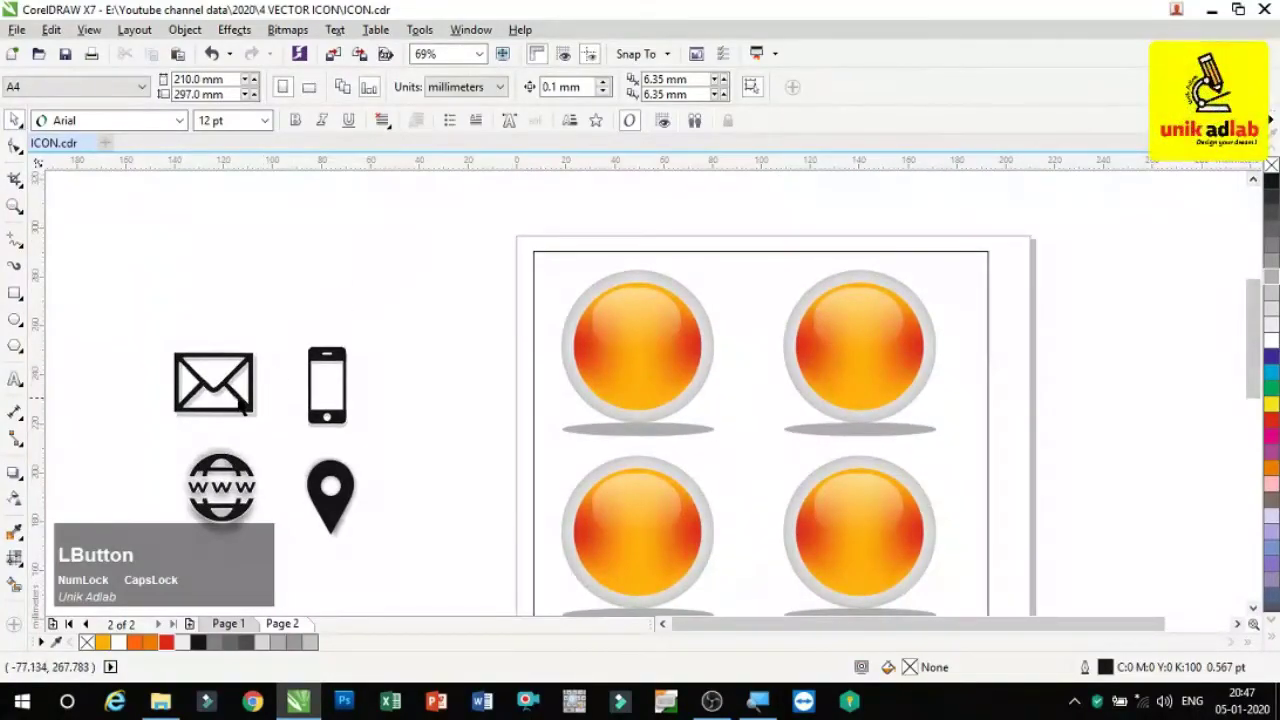
{"action": "left_click", "coordinate": [220, 396]}
{"action": "left_click_drag", "start_coordinate": [213, 380], "coordinate": [638, 347]}
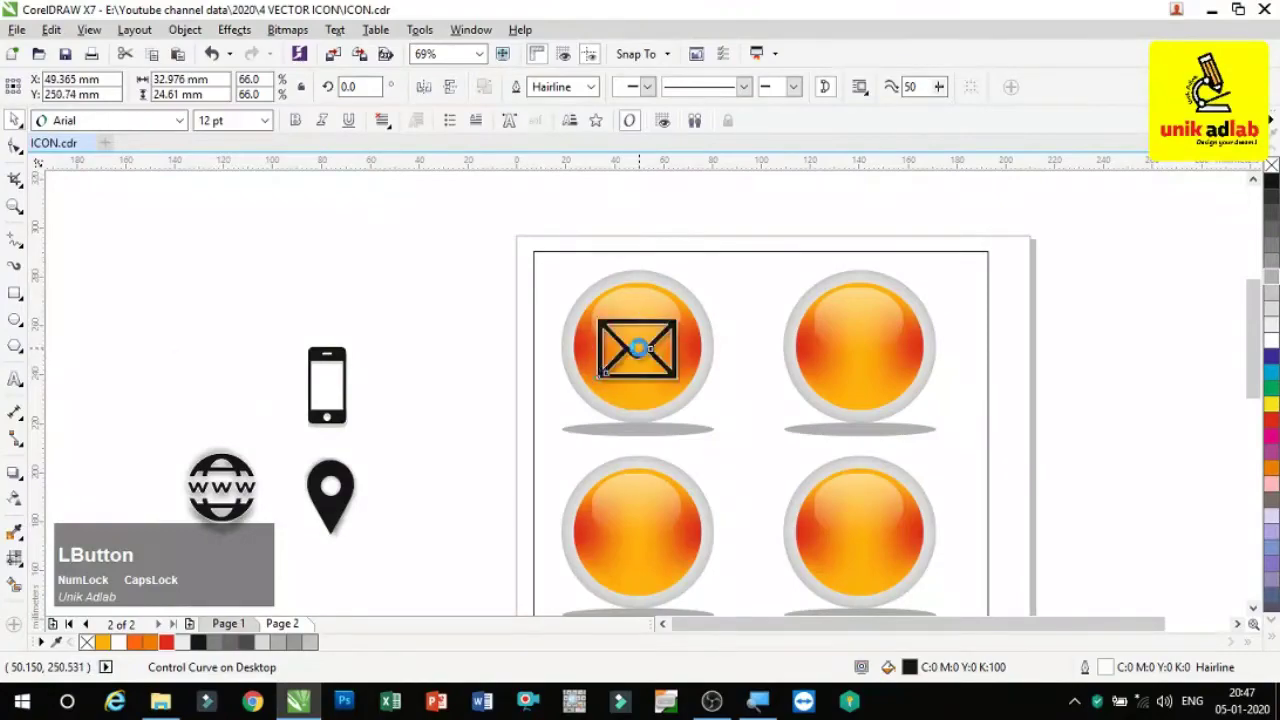
{"action": "left_click", "coordinate": [1271, 347]}
{"action": "left_click", "coordinate": [386, 245]}
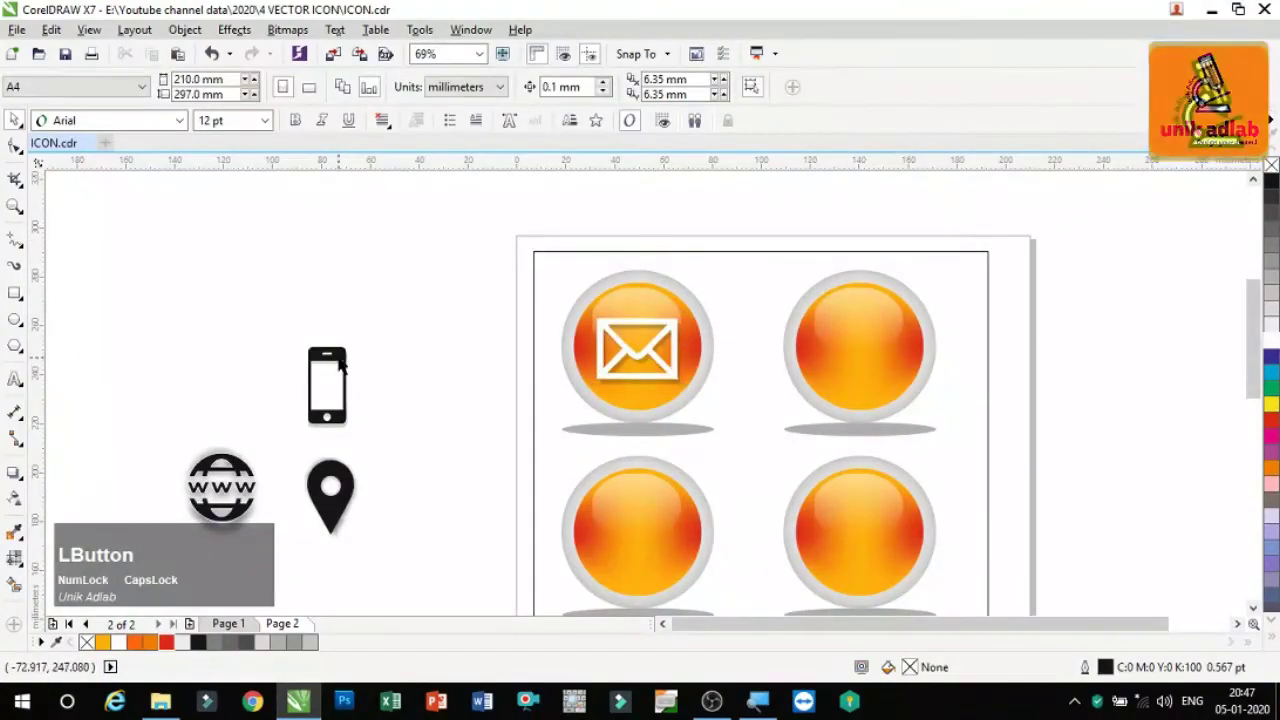
Step: Place the phone icon on the upper-right button, centre it horizontally on the button, and fill it white
{"action": "left_click_drag", "start_coordinate": [337, 356], "coordinate": [875, 318]}
{"action": "left_click", "coordinate": [905, 365], "text": "shift"}
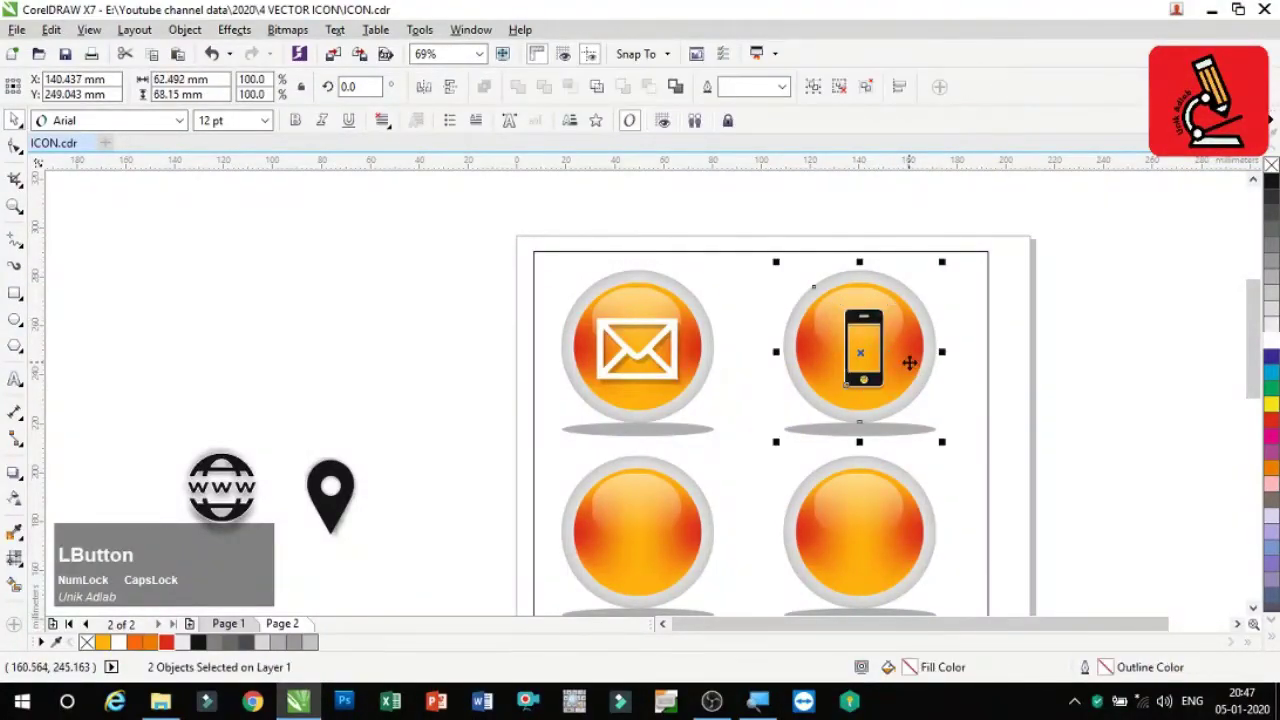
{"action": "key", "text": "c"}
{"action": "left_click", "coordinate": [1118, 400]}
{"action": "left_click", "coordinate": [866, 370]}
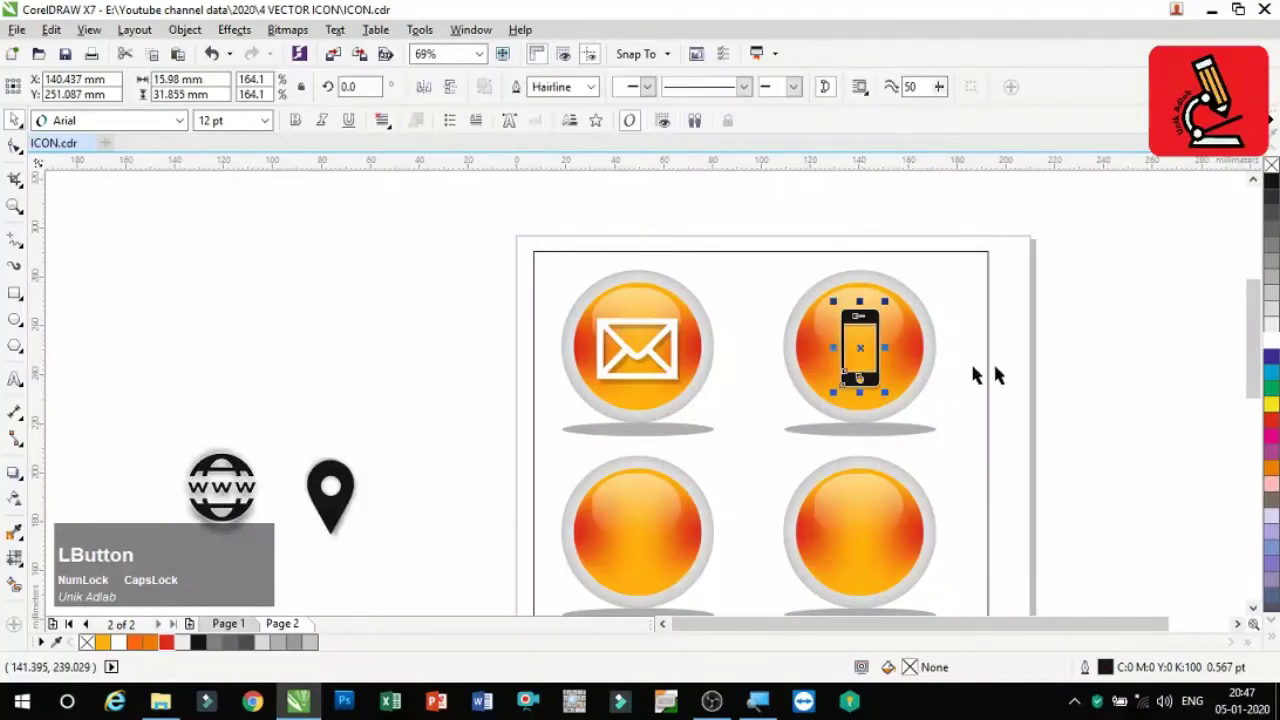
{"action": "left_click", "coordinate": [1268, 342]}
{"action": "left_click", "coordinate": [450, 312]}
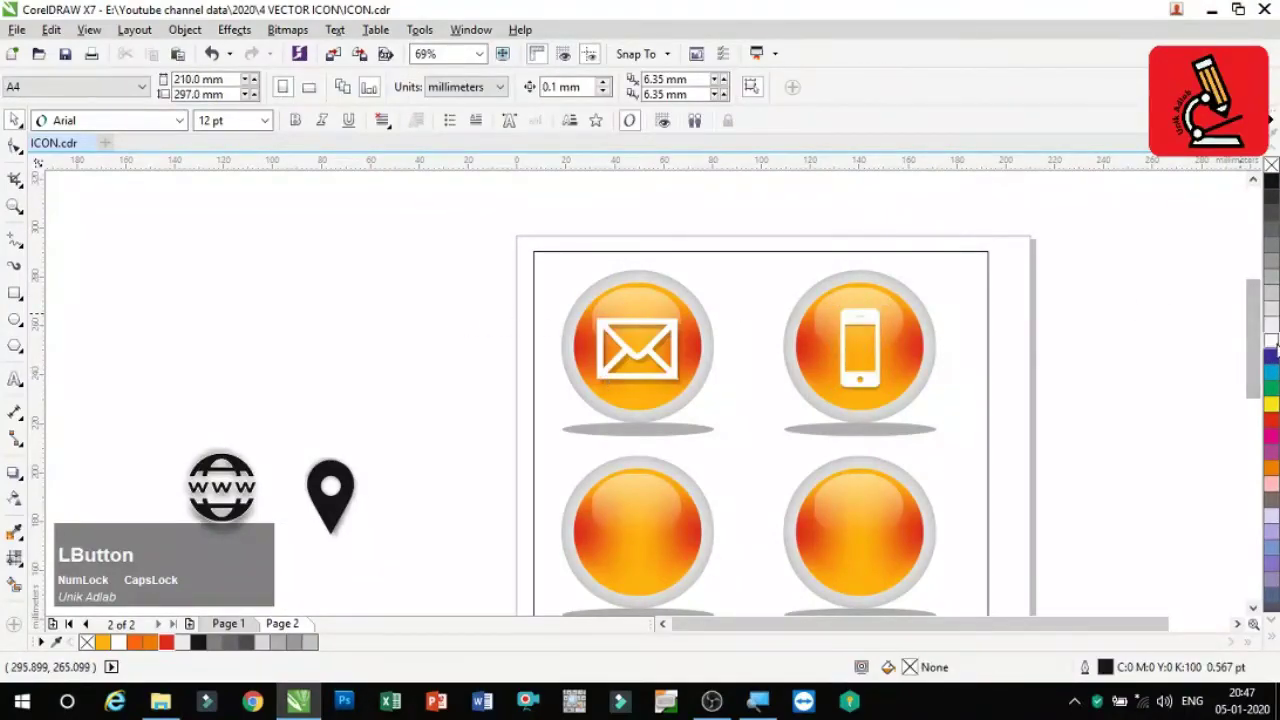
Step: Place the WWW globe icon on the lower-left button, centre it horizontally on the button, and fill it white
{"action": "left_click_drag", "start_coordinate": [1251, 353], "coordinate": [1252, 372]}
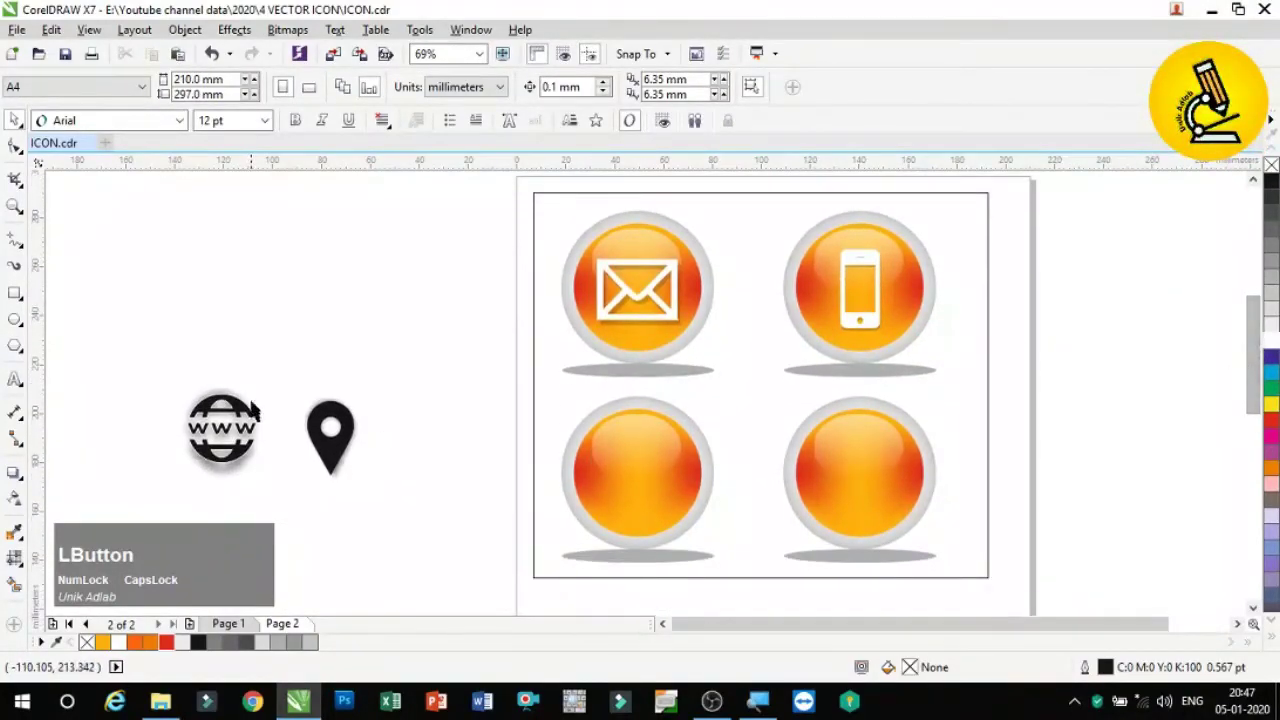
{"action": "left_click", "coordinate": [224, 426]}
{"action": "left_click_drag", "start_coordinate": [221, 427], "coordinate": [638, 474]}
{"action": "left_click", "coordinate": [658, 522]}
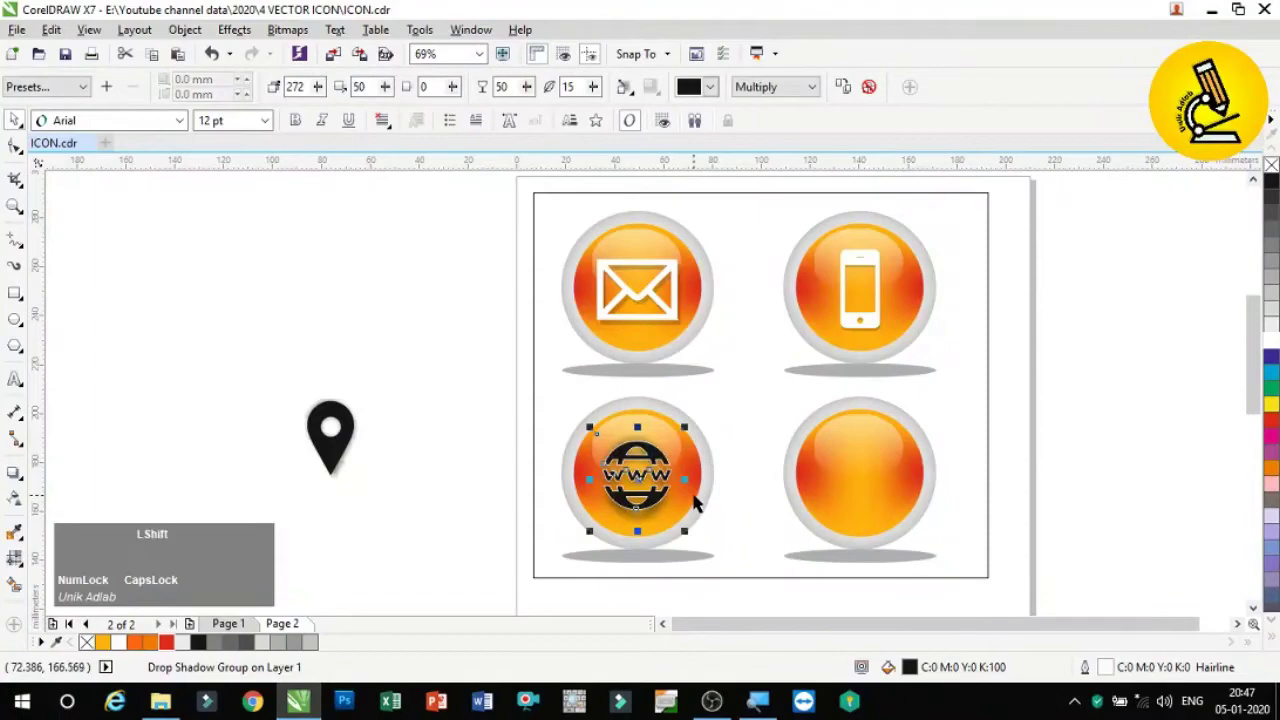
{"action": "left_click", "coordinate": [695, 498], "text": "shift"}
{"action": "key", "text": "c"}
{"action": "left_click", "coordinate": [1160, 414]}
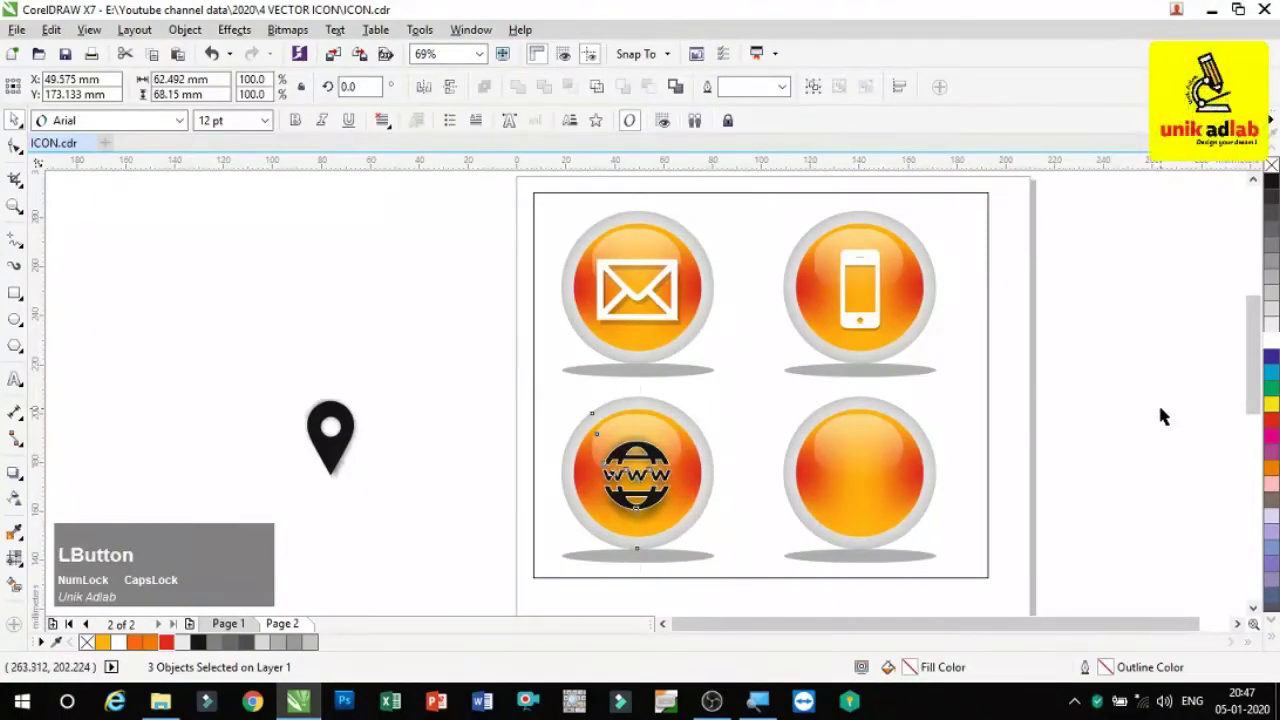
{"action": "left_click", "coordinate": [664, 472]}
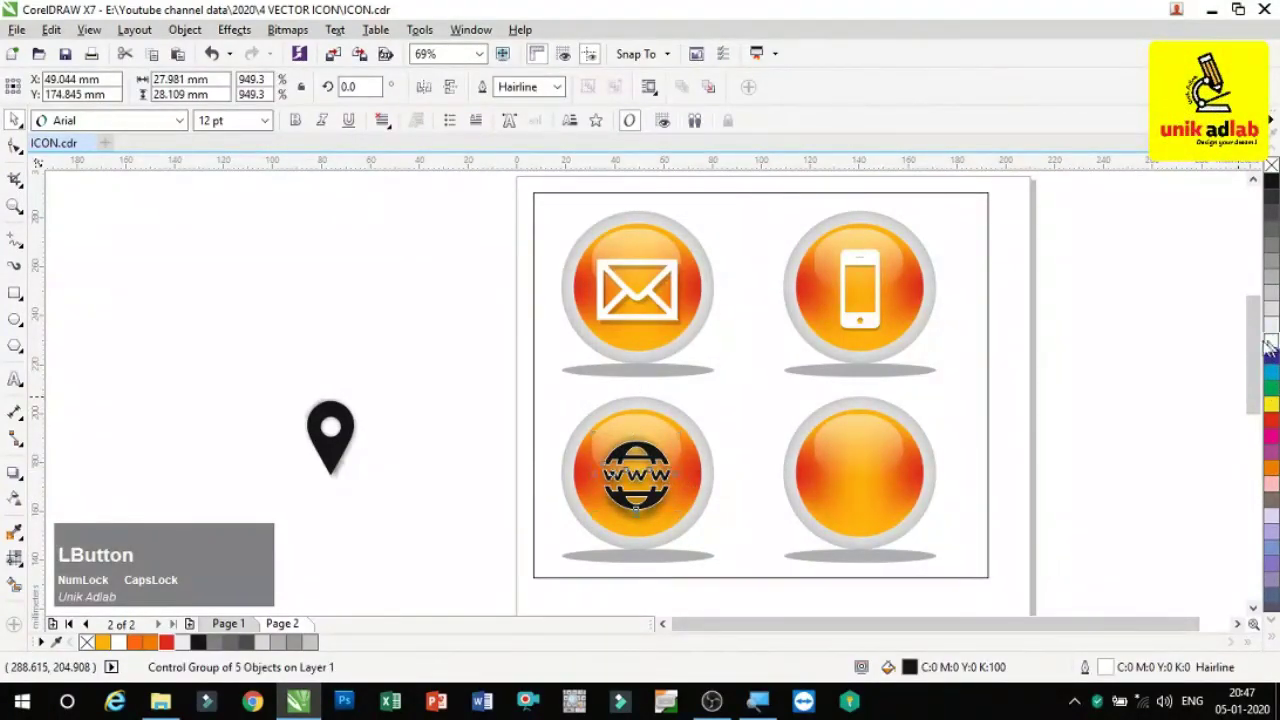
{"action": "left_click", "coordinate": [1086, 406]}
Step: Place the location pin on the lower-right button, centre it horizontally on the button, and fill it white
{"action": "left_click", "coordinate": [346, 455]}
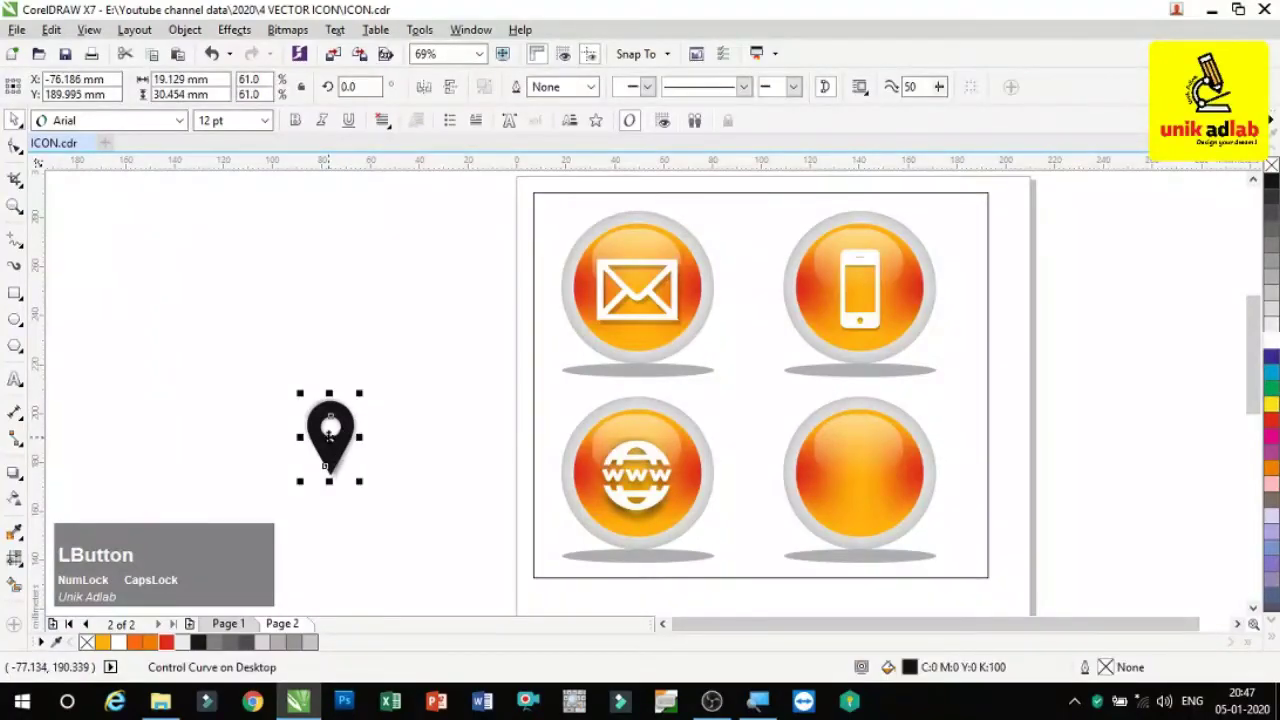
{"action": "left_click_drag", "start_coordinate": [328, 437], "coordinate": [860, 477]}
{"action": "left_click", "coordinate": [910, 498], "text": "shift"}
{"action": "key", "text": "c"}
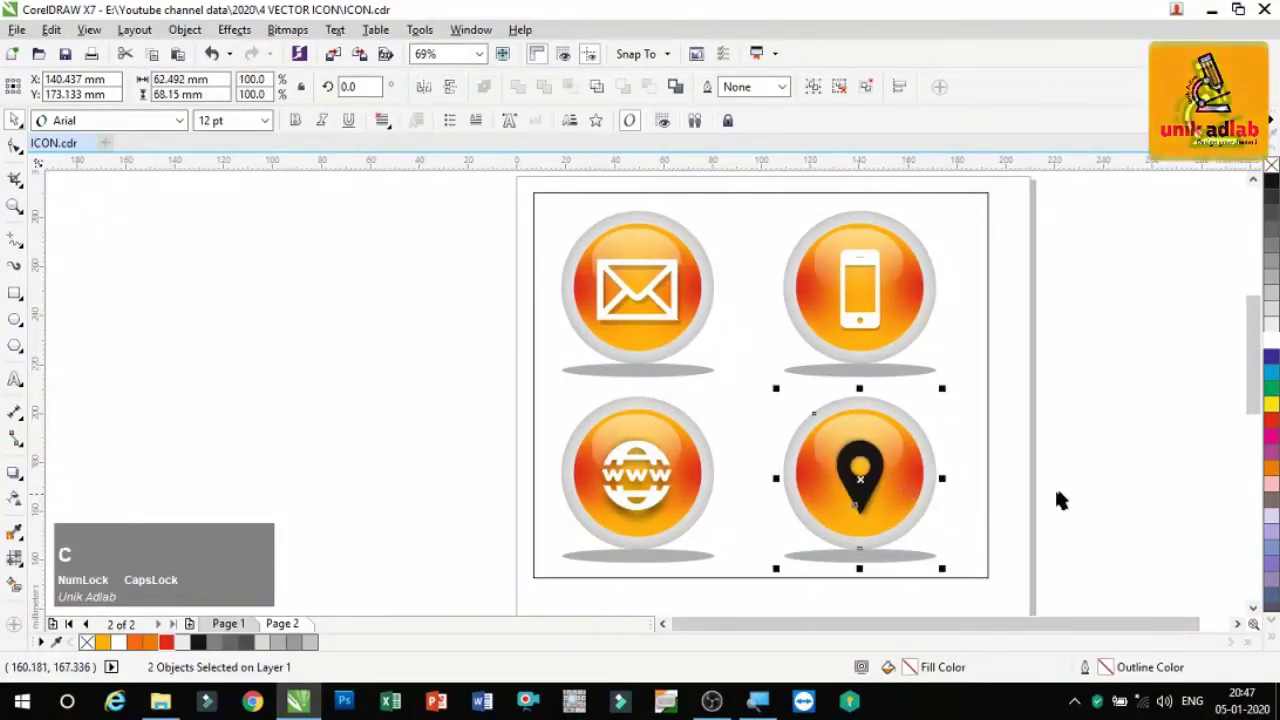
{"action": "left_click", "coordinate": [937, 503]}
{"action": "left_click", "coordinate": [858, 505]}
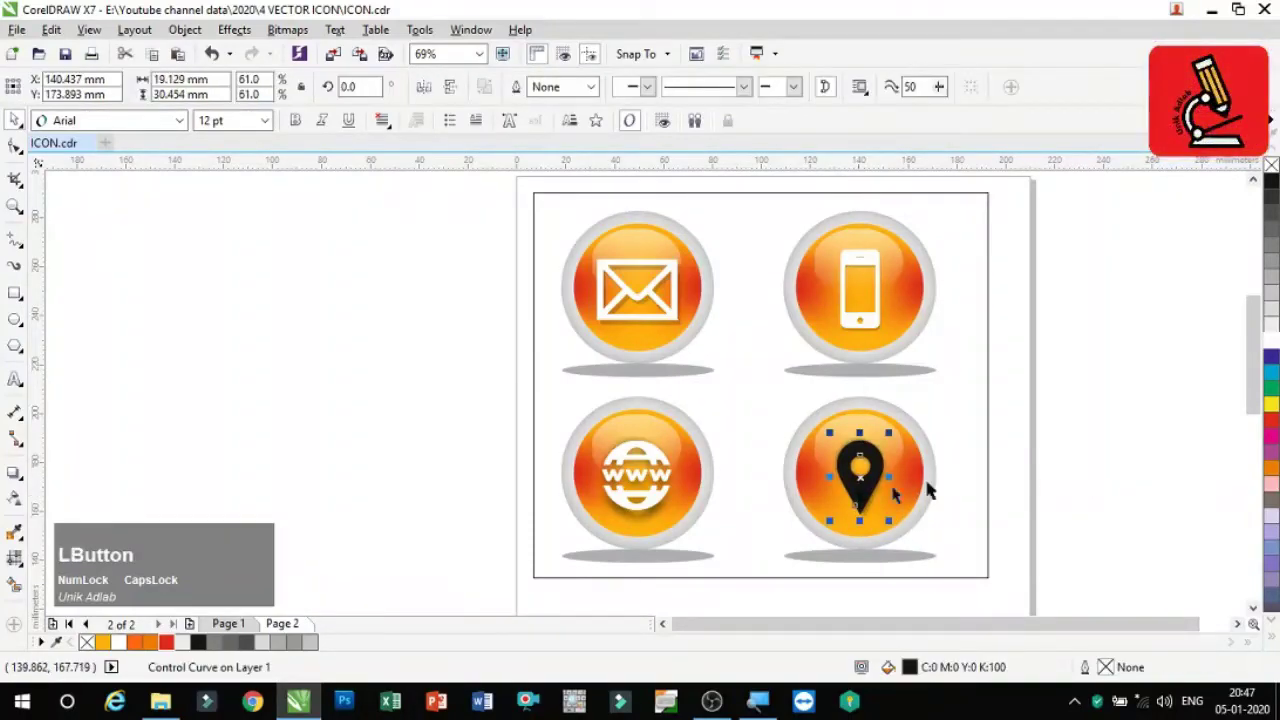
{"action": "left_click", "coordinate": [1270, 347]}
{"action": "left_click", "coordinate": [963, 446]}
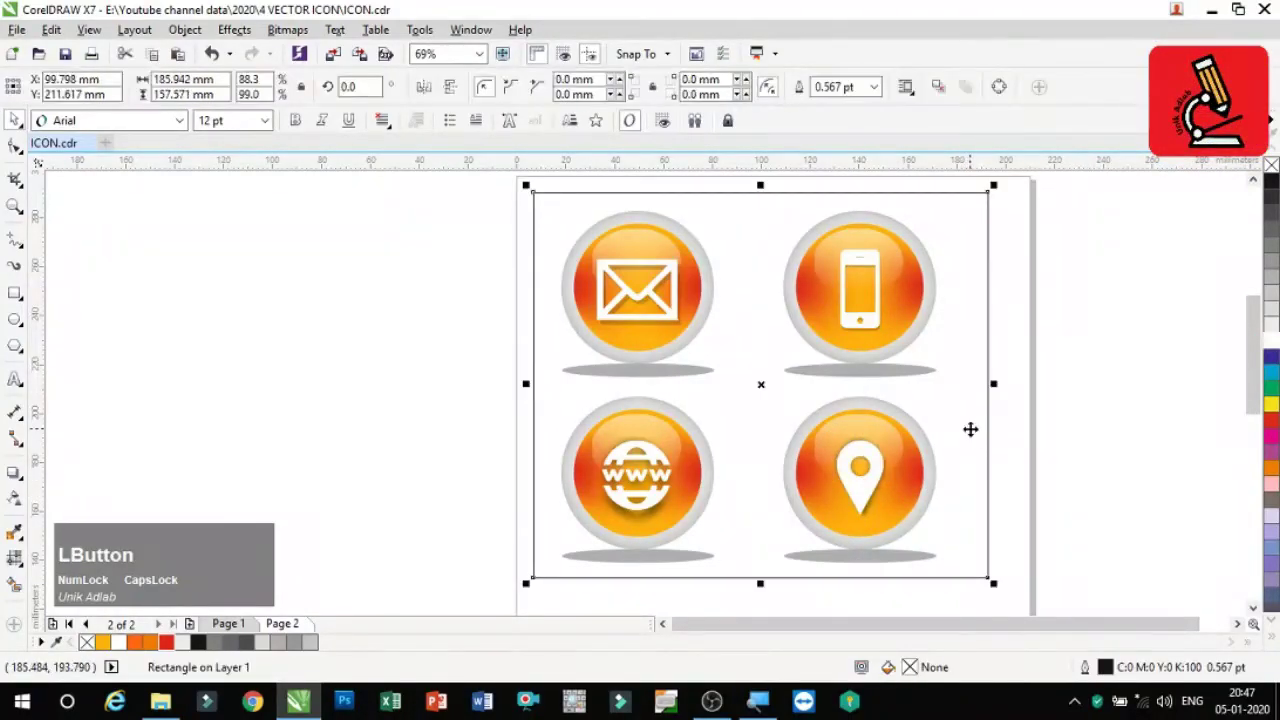
Step: Fill the rectangular frame behind the four buttons with black and deselect it
{"action": "left_click", "coordinate": [1272, 189]}
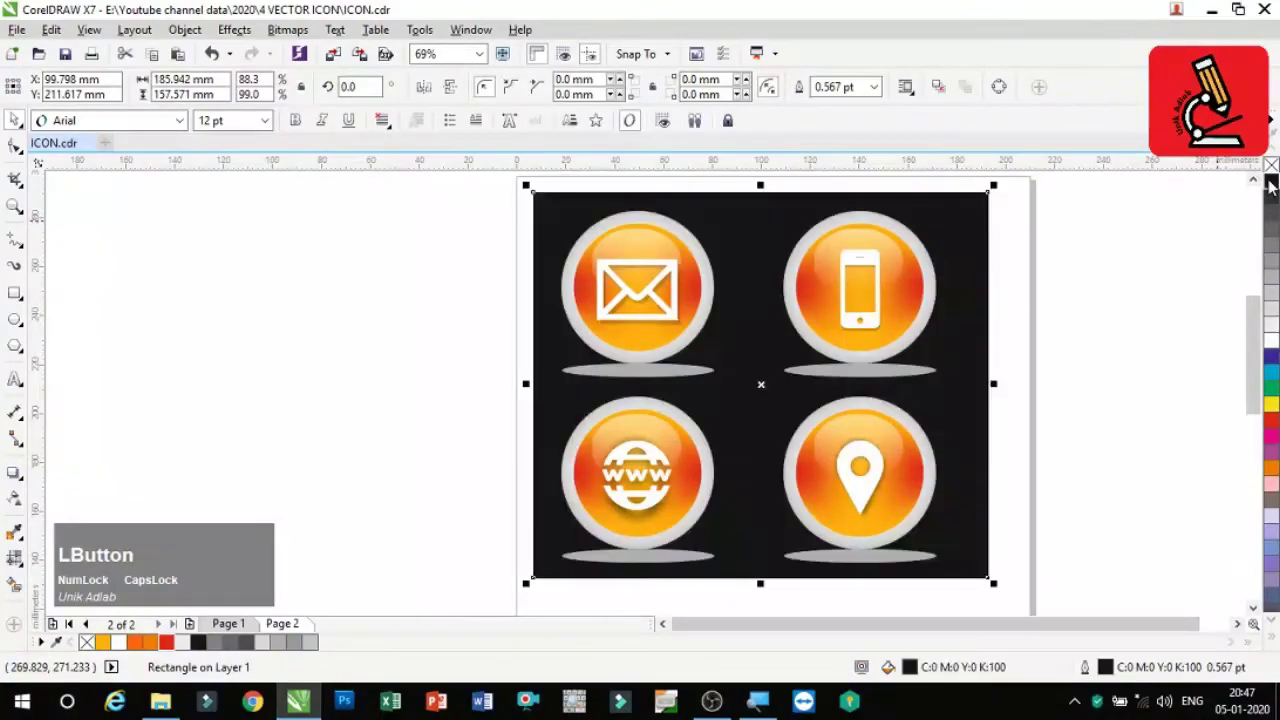
{"action": "left_click", "coordinate": [1119, 325]}
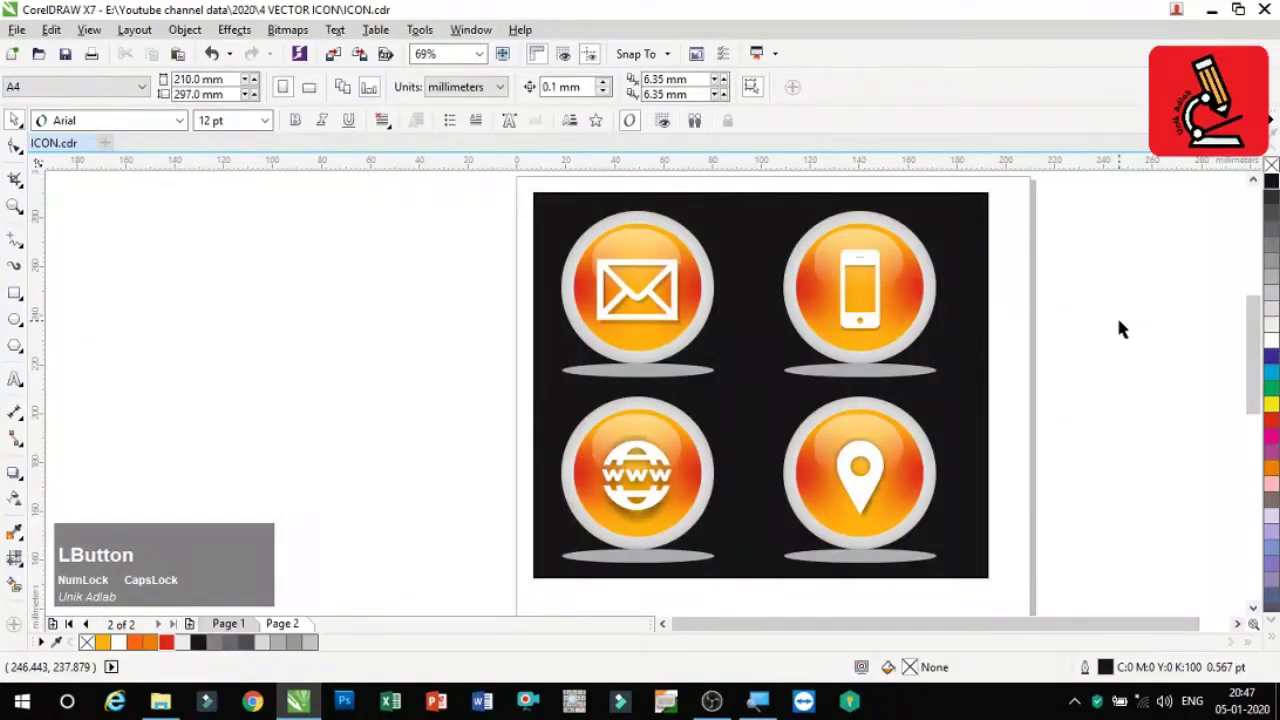
Step: Select all the buttons, icons and the black background, and show the finished design in full-screen preview
{"action": "left_click", "coordinate": [14, 210]}
{"action": "right_click", "coordinate": [633, 332]}
{"action": "left_click_drag", "start_coordinate": [498, 213], "coordinate": [800, 437]}
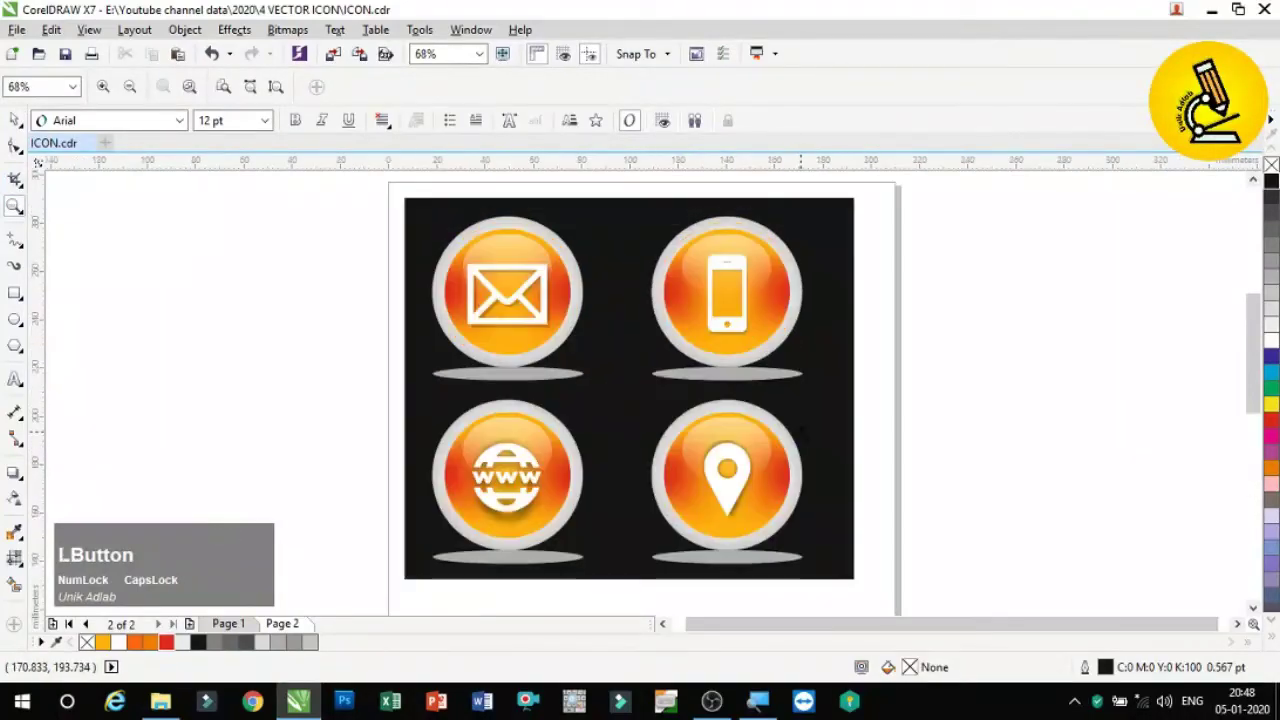
{"action": "left_click", "coordinate": [15, 120]}
{"action": "left_click_drag", "start_coordinate": [393, 224], "coordinate": [892, 584]}
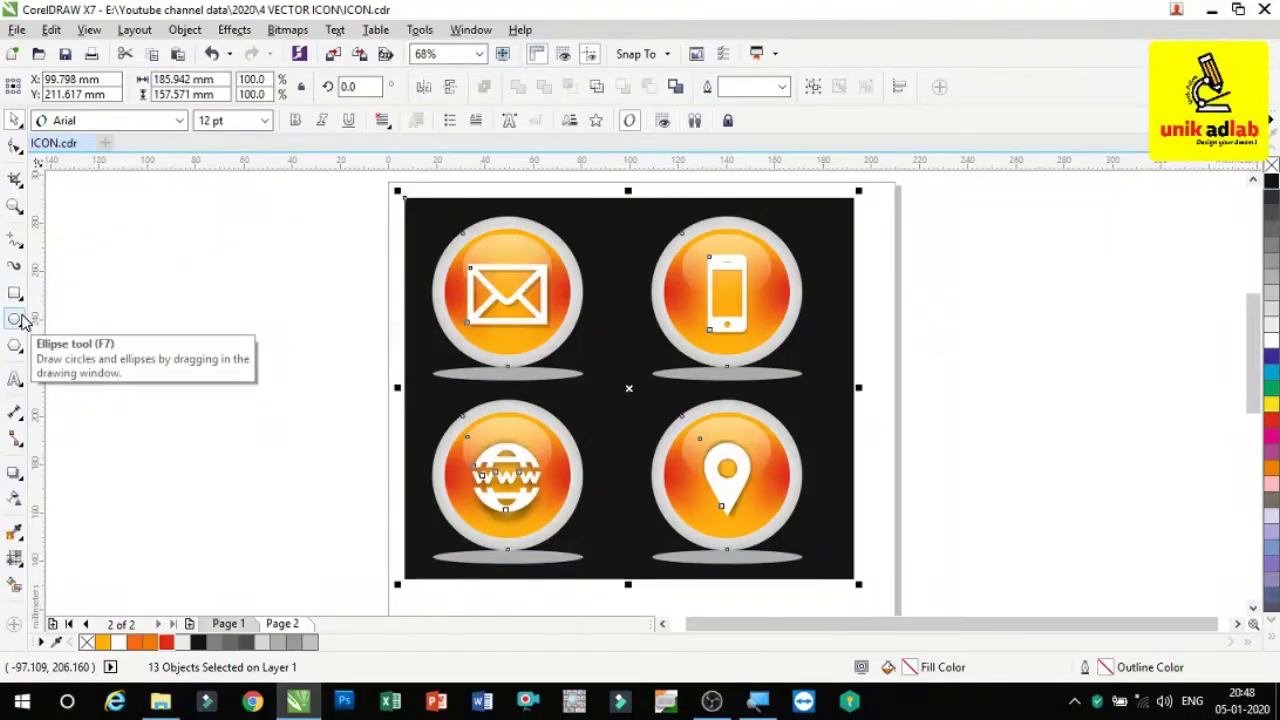
{"action": "left_click", "coordinate": [89, 29]}
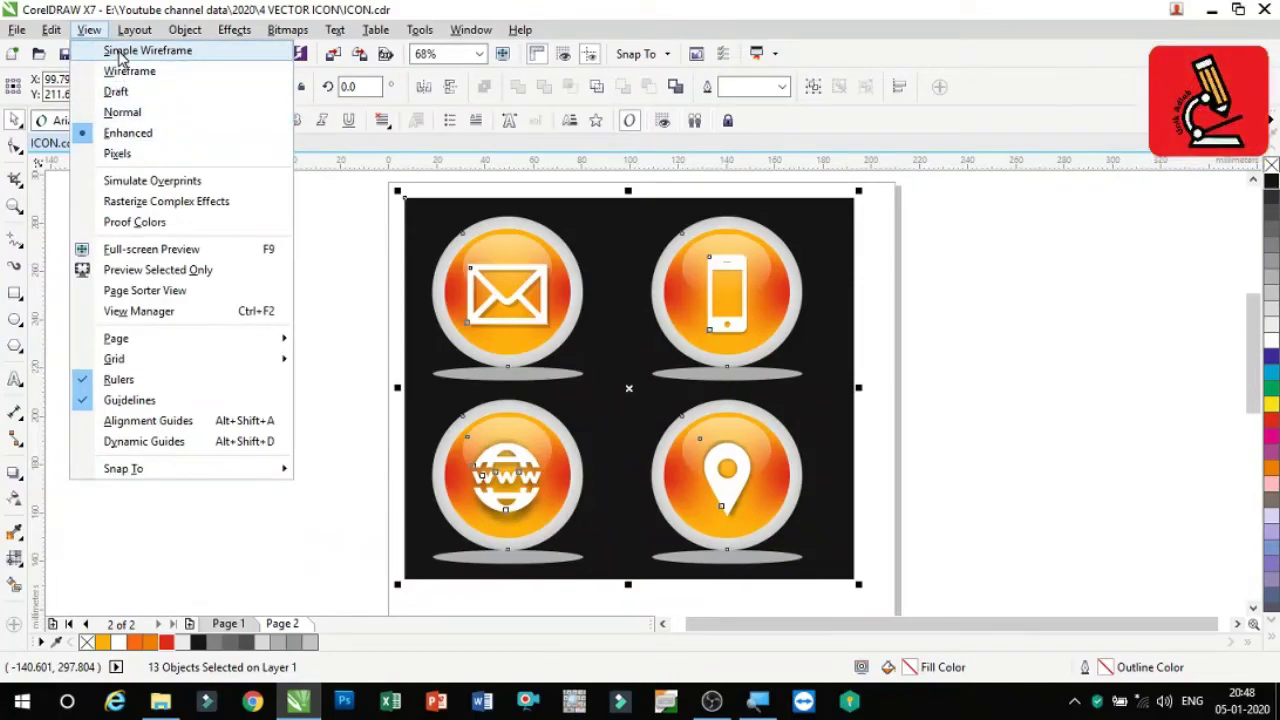
{"action": "left_click", "coordinate": [155, 249]}
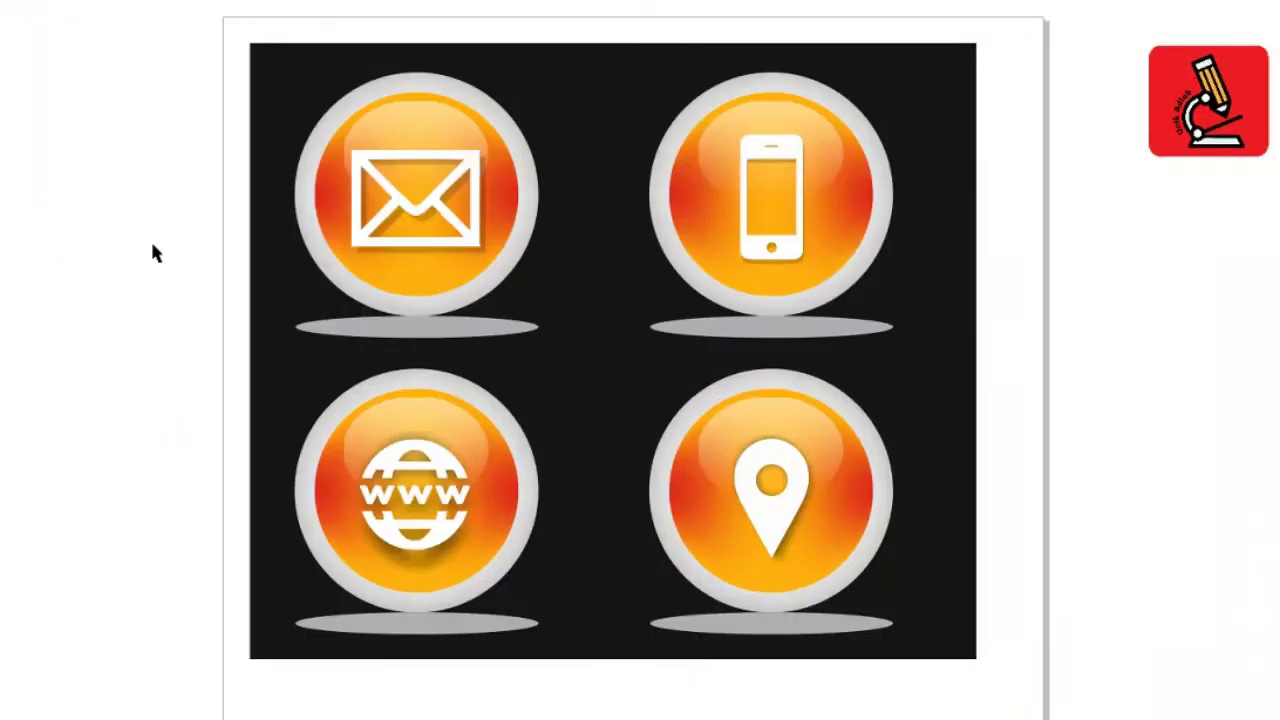